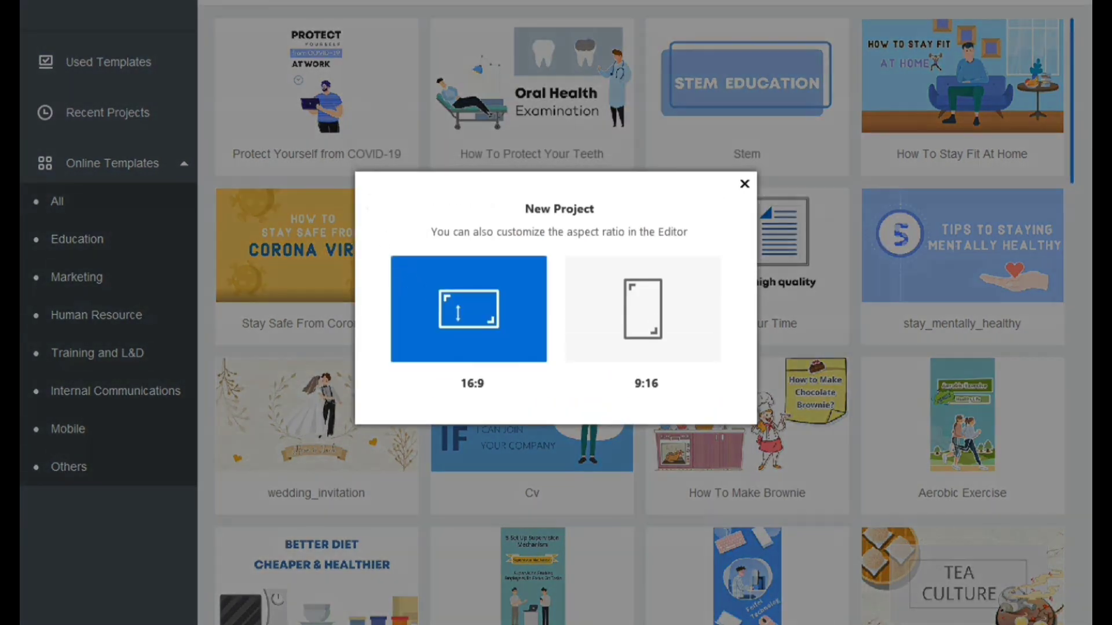
Create a new project with the 16:9 aspect ratio.
{"action": "left_click", "coordinate": [458, 312]}
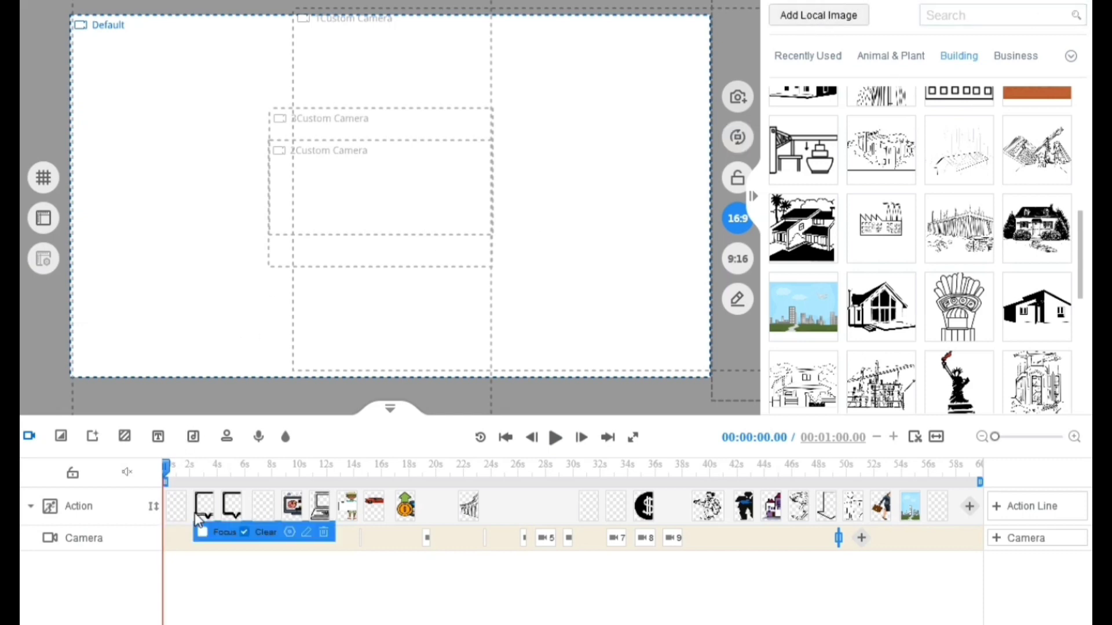
Play the whole whiteboard animation from the start of the timeline.
{"action": "left_click", "coordinate": [555, 439]}
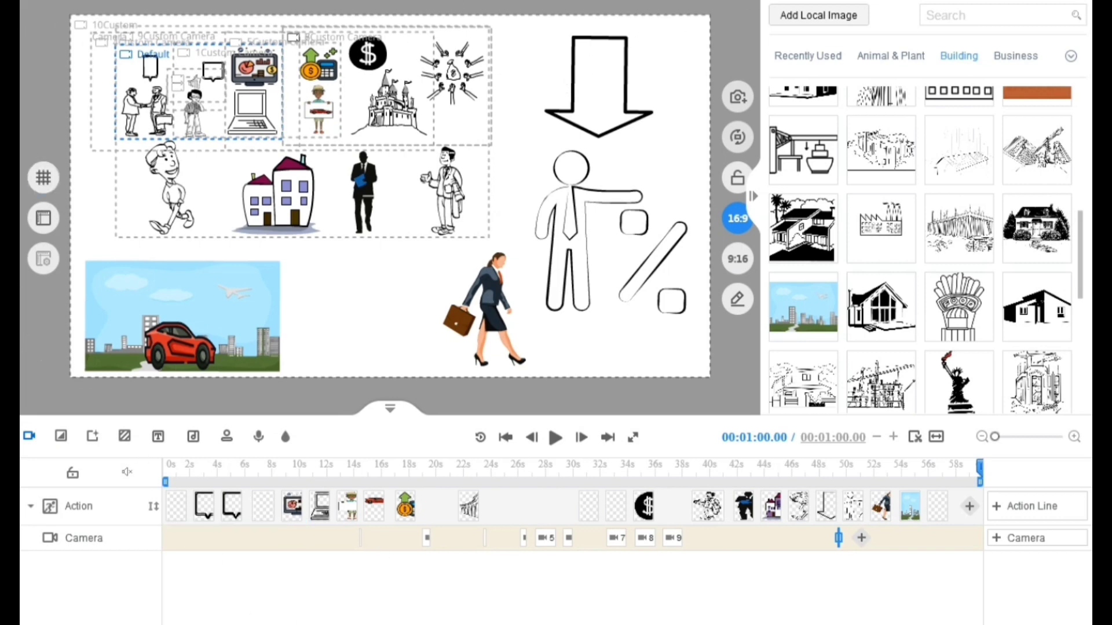
Browse the image library's Recently Used, Building, Business Woman and Cartoon People categories.
{"action": "left_click", "coordinate": [782, 58]}
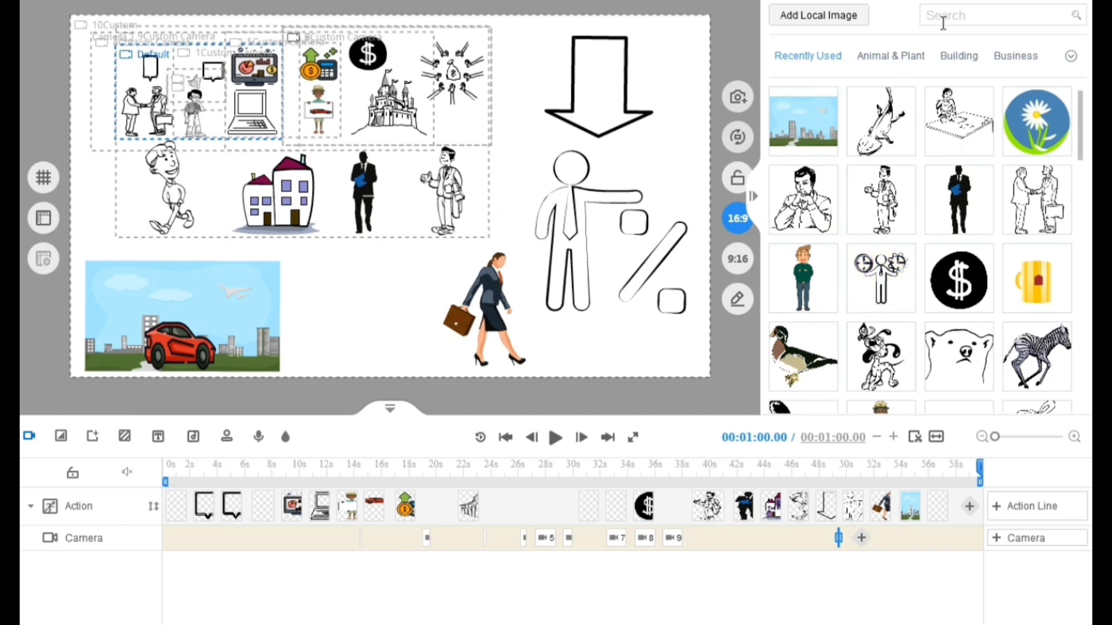
{"action": "left_click", "coordinate": [959, 56]}
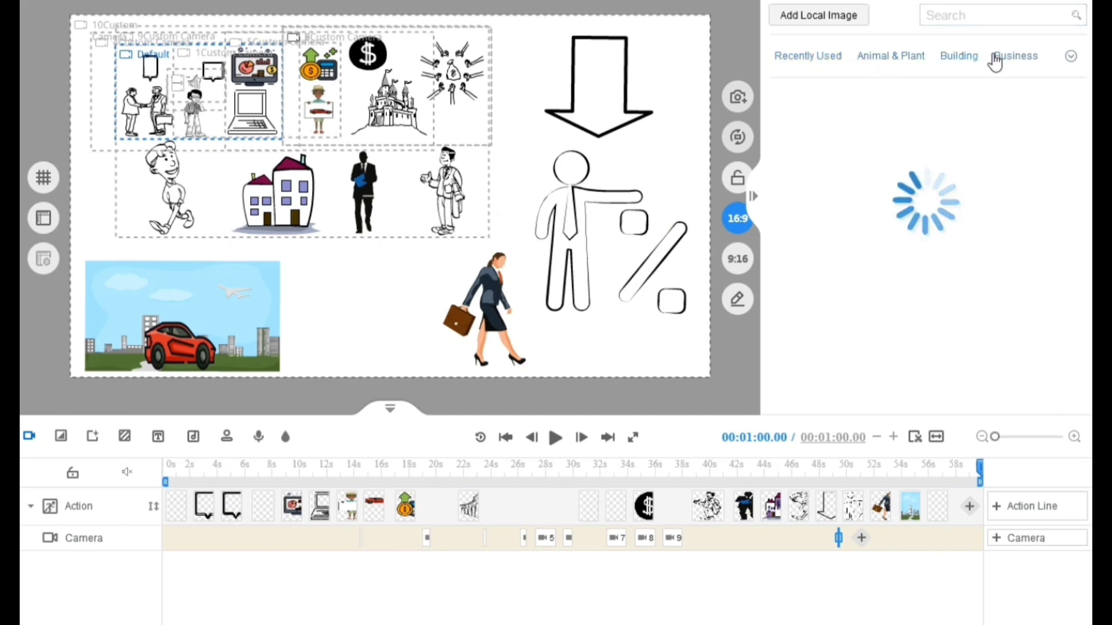
{"action": "left_click", "coordinate": [1070, 58]}
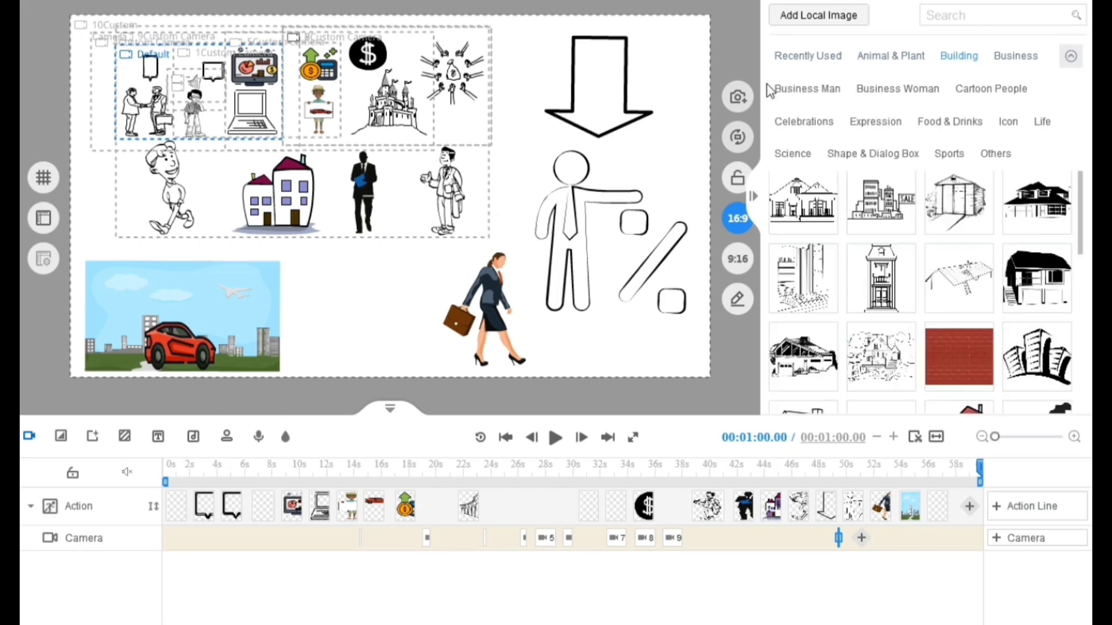
{"action": "left_click", "coordinate": [897, 93]}
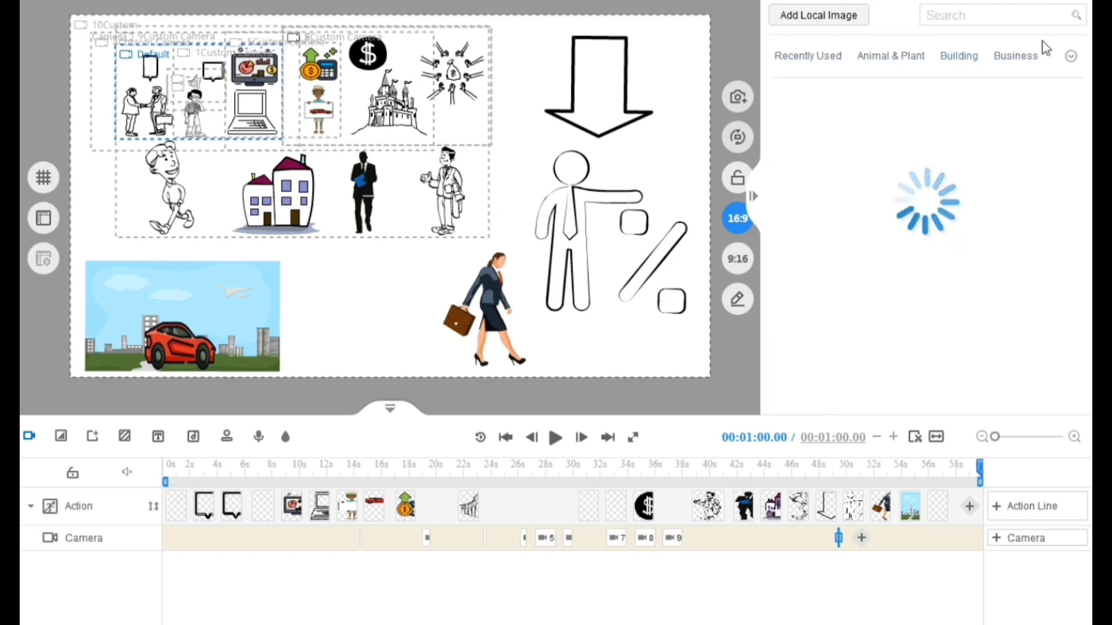
{"action": "scroll", "coordinate": [984, 168], "scroll_direction": "down", "scroll_amount": 5}
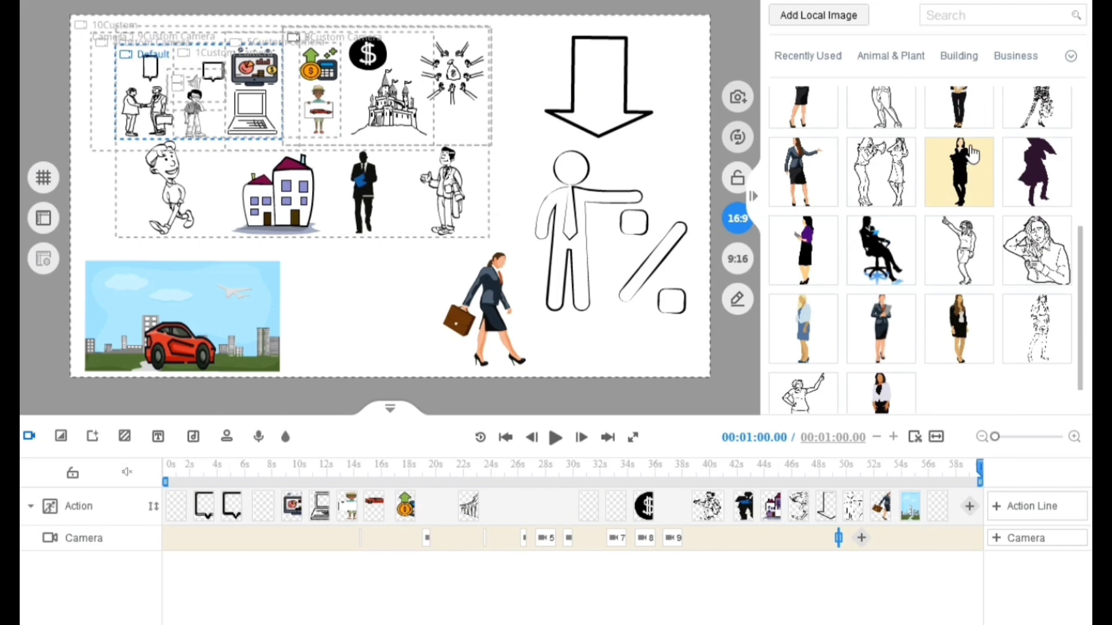
{"action": "scroll", "coordinate": [970, 147], "scroll_direction": "up", "scroll_amount": 2}
{"action": "left_click", "coordinate": [1070, 59]}
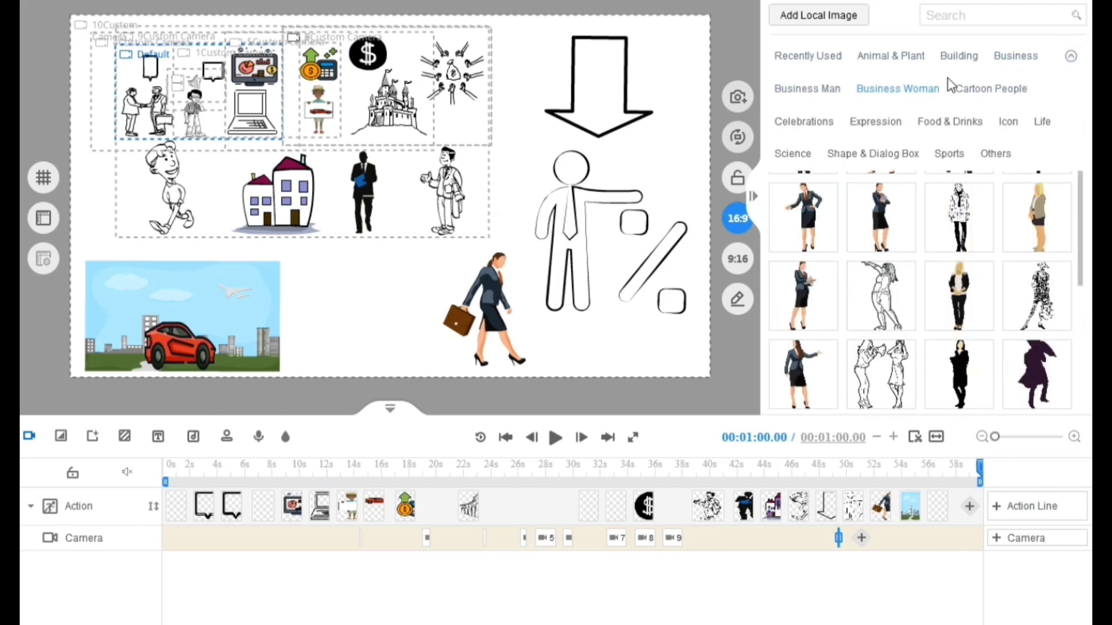
{"action": "left_click", "coordinate": [978, 92]}
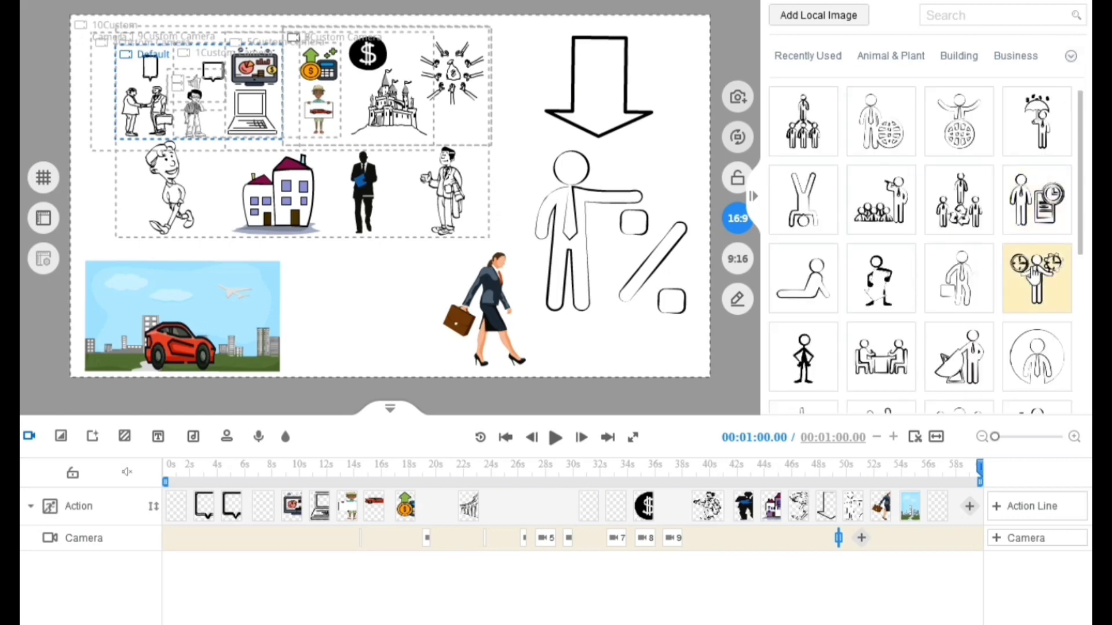
{"action": "scroll", "coordinate": [1025, 249], "scroll_direction": "down", "scroll_amount": 3}
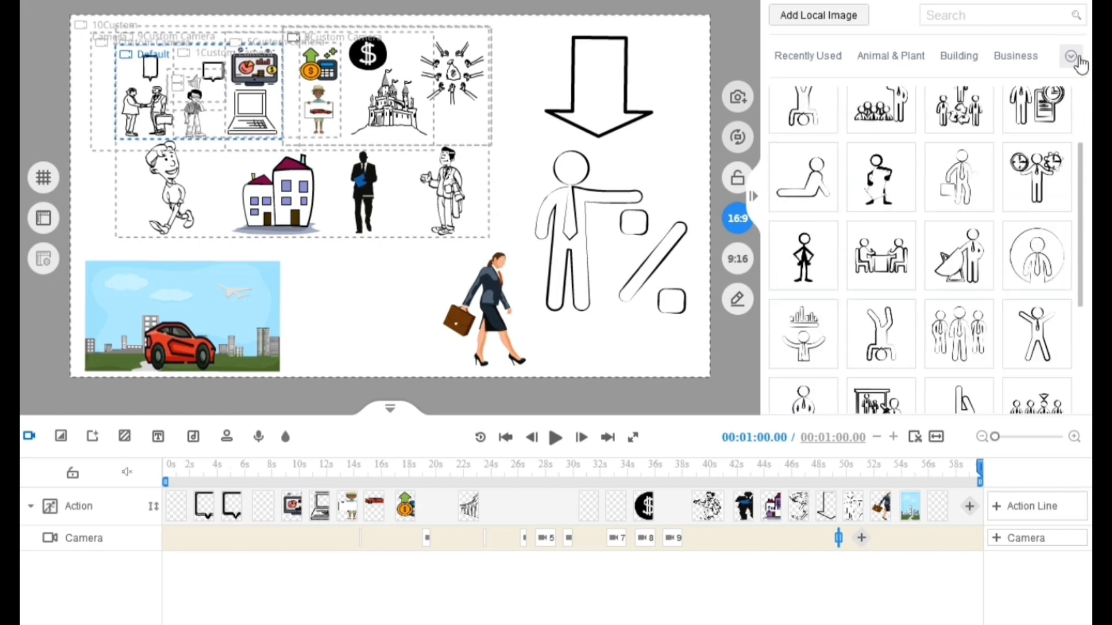
{"action": "left_click", "coordinate": [1085, 75]}
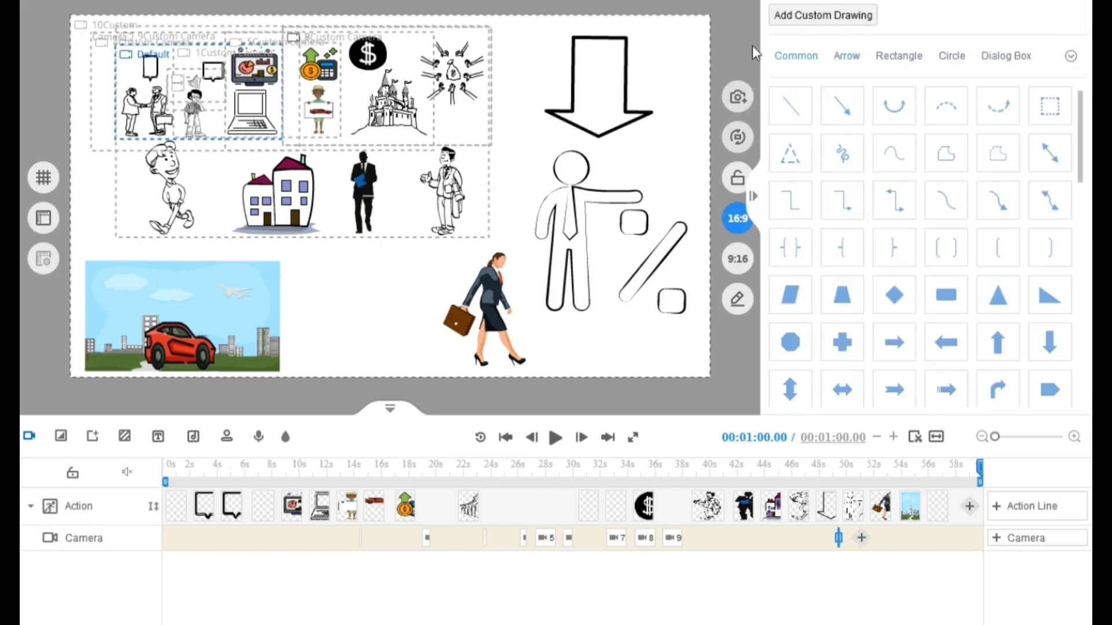
Add a thin arrow near the canvas's upper-right corner and an outline circle around the large downward arrow.
{"action": "left_click_drag", "start_coordinate": [844, 115], "coordinate": [636, 43]}
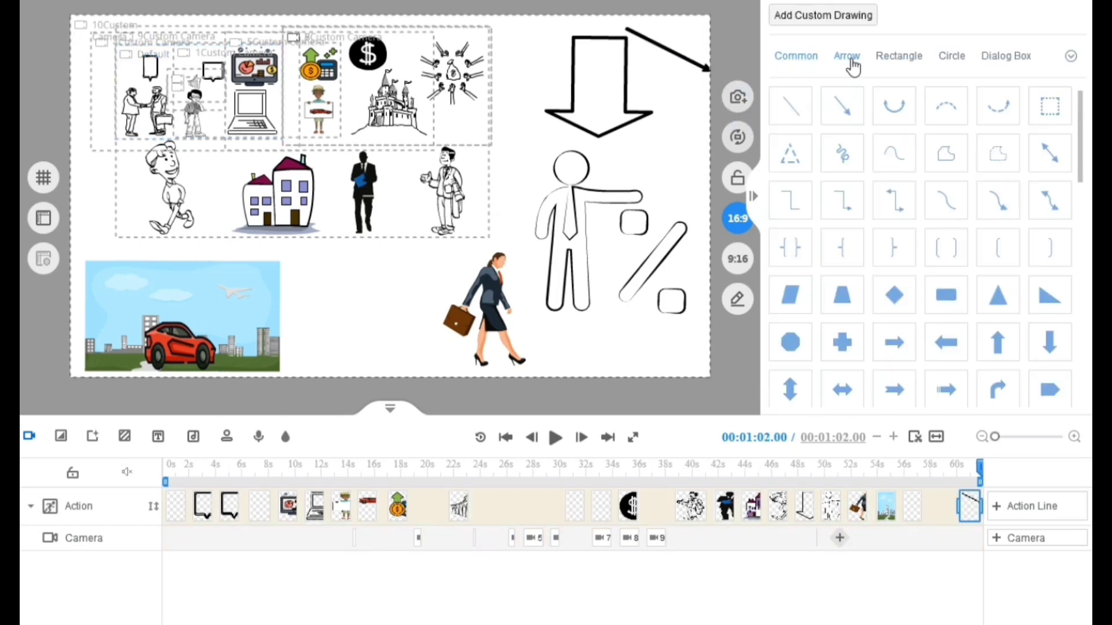
{"action": "left_click", "coordinate": [892, 63]}
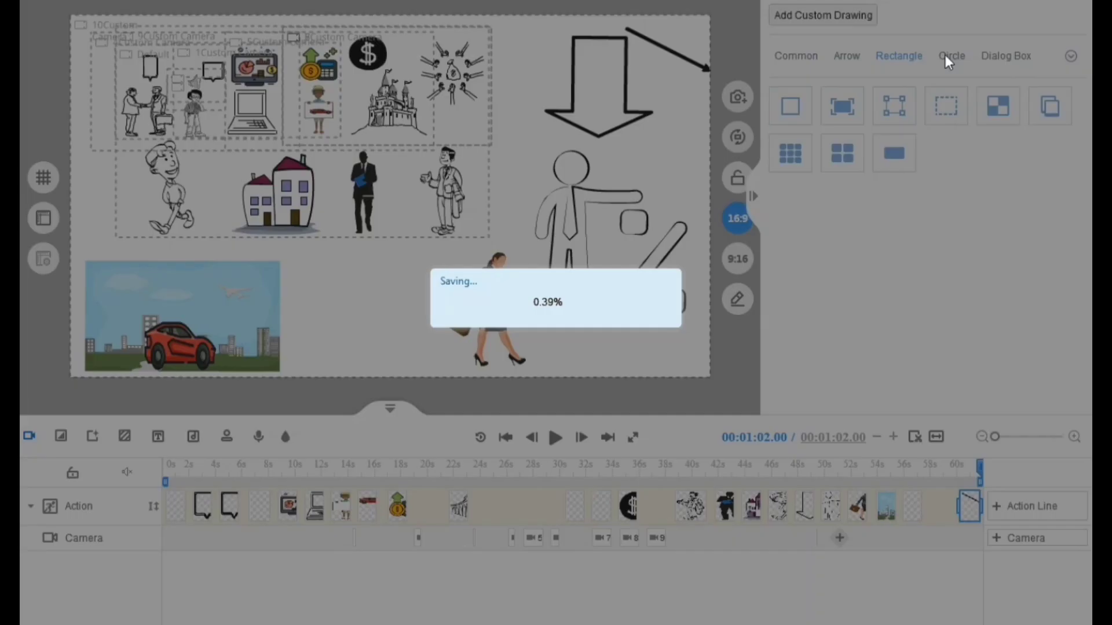
{"action": "left_click", "coordinate": [947, 64]}
{"action": "left_click_drag", "start_coordinate": [790, 106], "coordinate": [679, 22]}
{"action": "left_click_drag", "start_coordinate": [669, 83], "coordinate": [667, 83]}
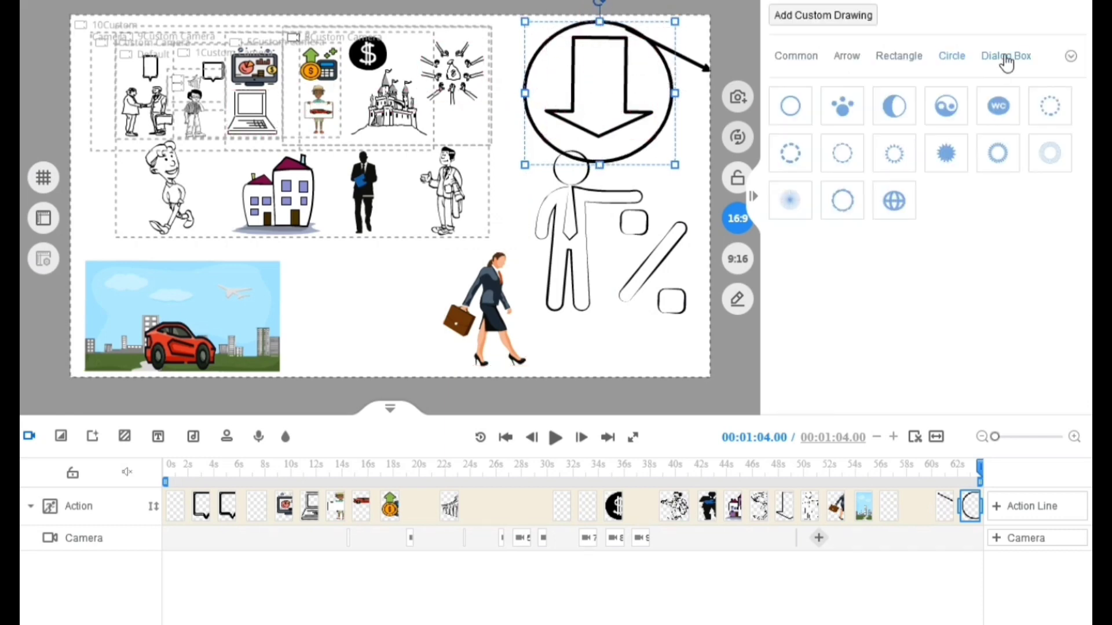
Add an oval speech bubble, about 567 by 865 in size, beside the walking businesswoman.
{"action": "left_click", "coordinate": [1006, 58]}
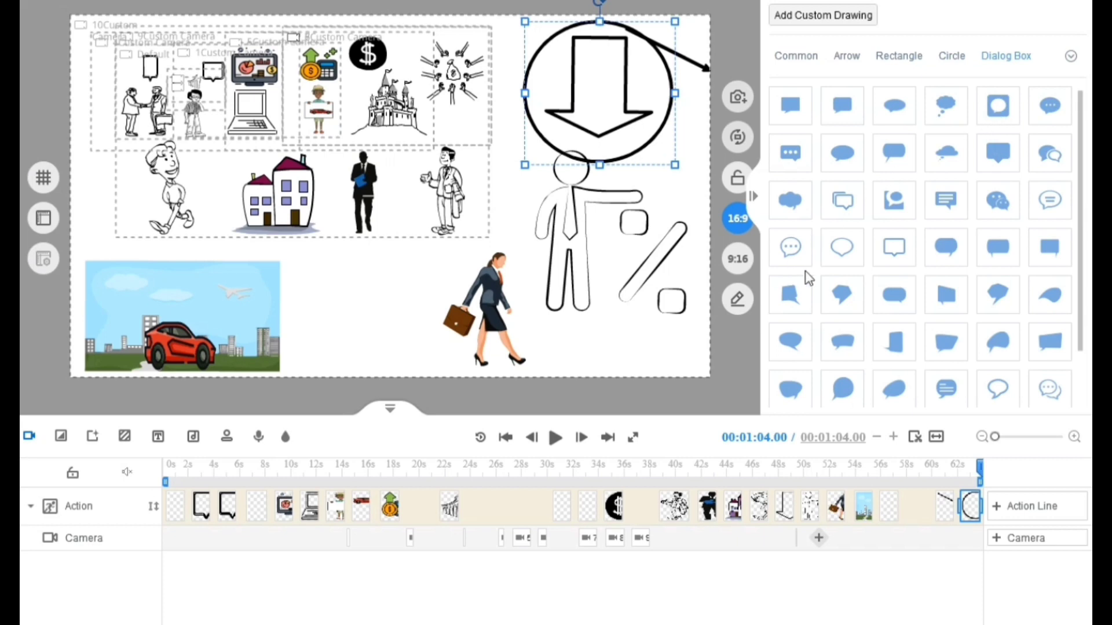
{"action": "left_click_drag", "start_coordinate": [840, 250], "coordinate": [441, 286]}
{"action": "left_click_drag", "start_coordinate": [485, 247], "coordinate": [435, 274]}
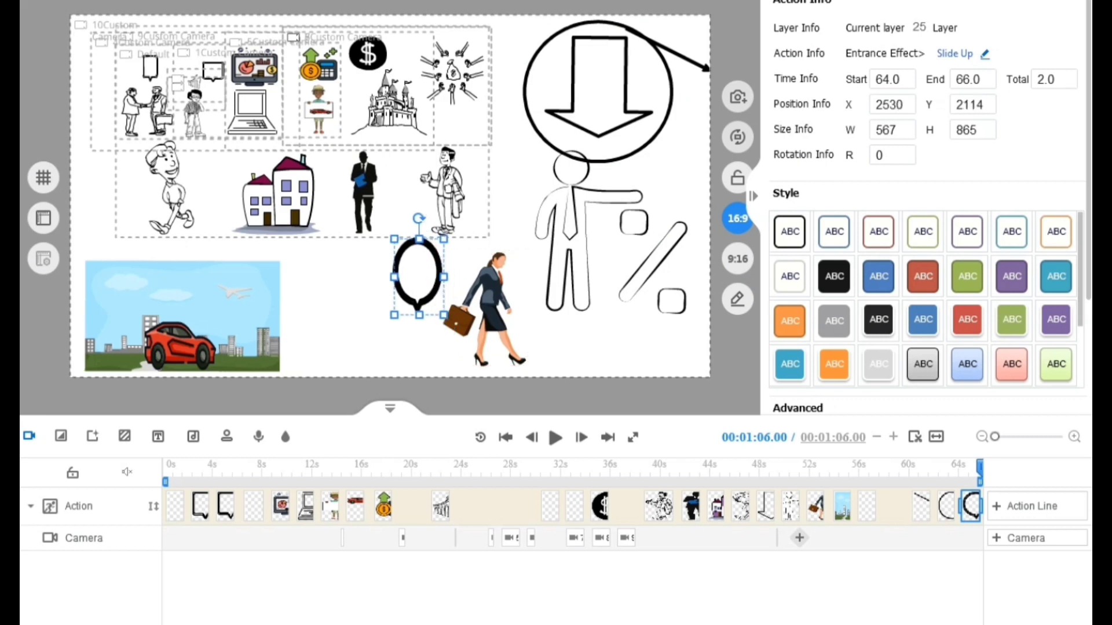
Add a sample text in the Age font and move it over the oval speech bubble.
{"action": "left_click", "coordinate": [158, 437]}
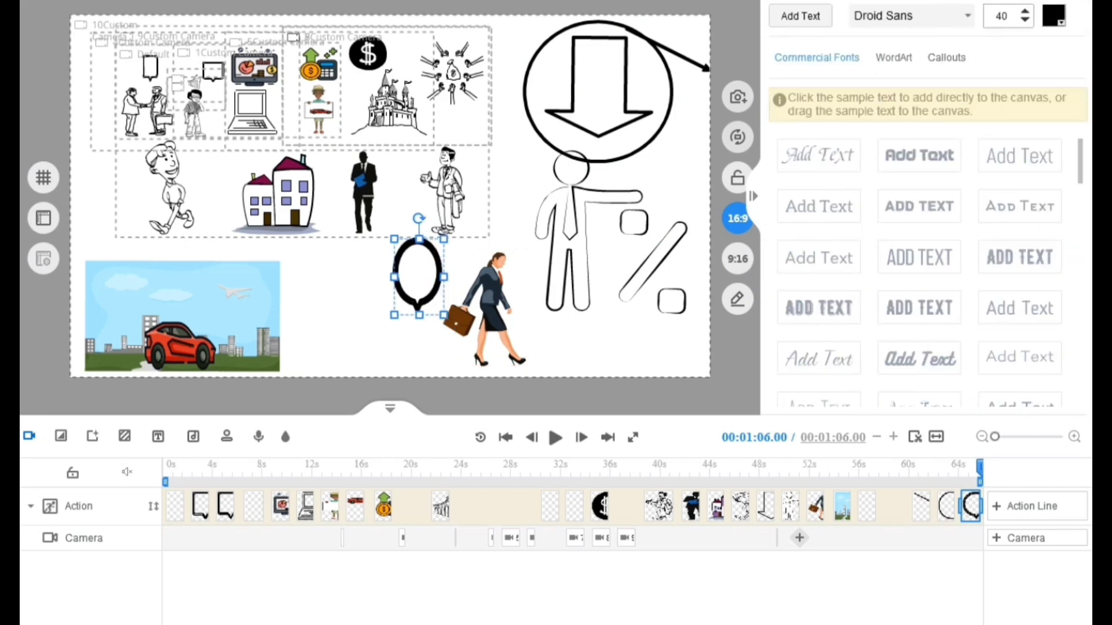
{"action": "left_click", "coordinate": [926, 152]}
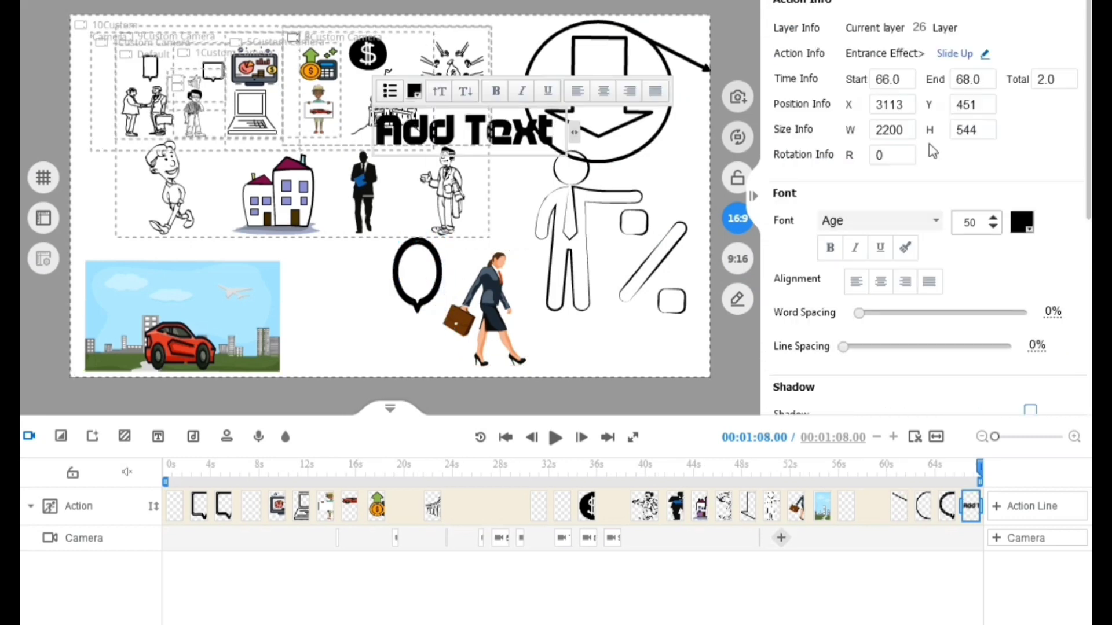
{"action": "left_click_drag", "start_coordinate": [490, 112], "coordinate": [423, 277]}
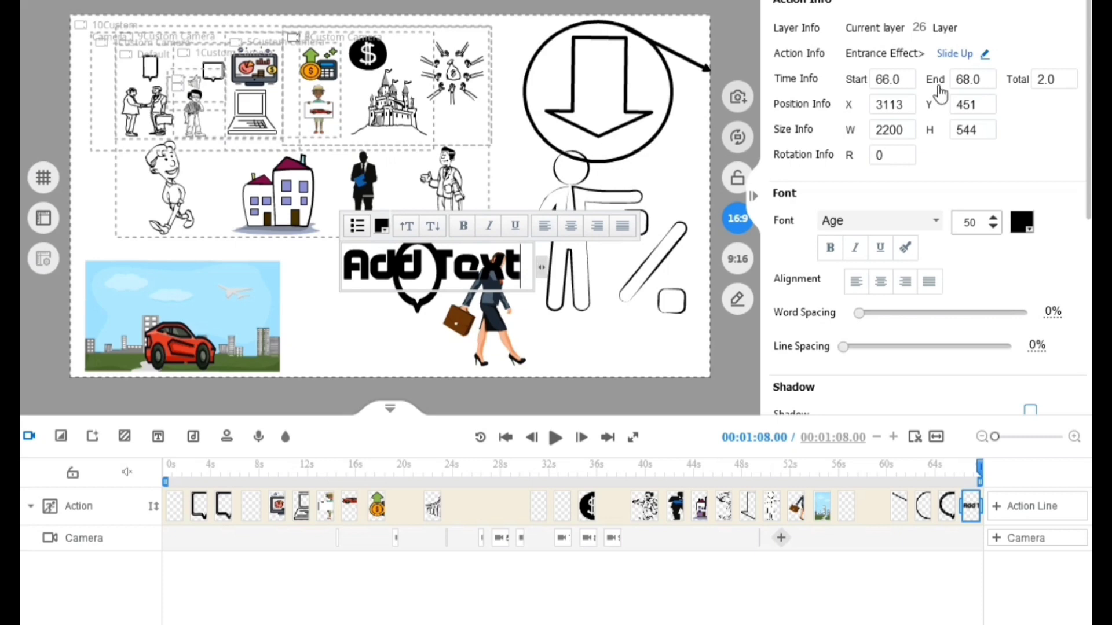
Reduce the sample text's font size to 25.
{"action": "left_click", "coordinate": [994, 227]}
{"action": "left_click", "coordinate": [993, 228]}
{"action": "left_click", "coordinate": [994, 228]}
{"action": "left_click", "coordinate": [994, 228]}
{"action": "left_click", "coordinate": [994, 228]}
{"action": "left_click", "coordinate": [994, 228]}
{"action": "left_click", "coordinate": [994, 227]}
{"action": "left_click", "coordinate": [994, 228]}
{"action": "left_click", "coordinate": [994, 227]}
{"action": "left_click", "coordinate": [994, 227]}
{"action": "left_click", "coordinate": [994, 228]}
{"action": "left_click", "coordinate": [994, 228]}
{"action": "left_click", "coordinate": [993, 227]}
{"action": "left_click", "coordinate": [994, 227]}
{"action": "left_click", "coordinate": [993, 228]}
{"action": "left_click", "coordinate": [993, 228]}
{"action": "left_click", "coordinate": [994, 227]}
{"action": "left_click", "coordinate": [994, 227]}
{"action": "left_click", "coordinate": [994, 228]}
{"action": "left_click", "coordinate": [994, 228]}
{"action": "left_click", "coordinate": [993, 227]}
{"action": "left_click", "coordinate": [993, 227]}
{"action": "left_click", "coordinate": [994, 228]}
{"action": "left_click", "coordinate": [994, 227]}
{"action": "left_click", "coordinate": [993, 228]}
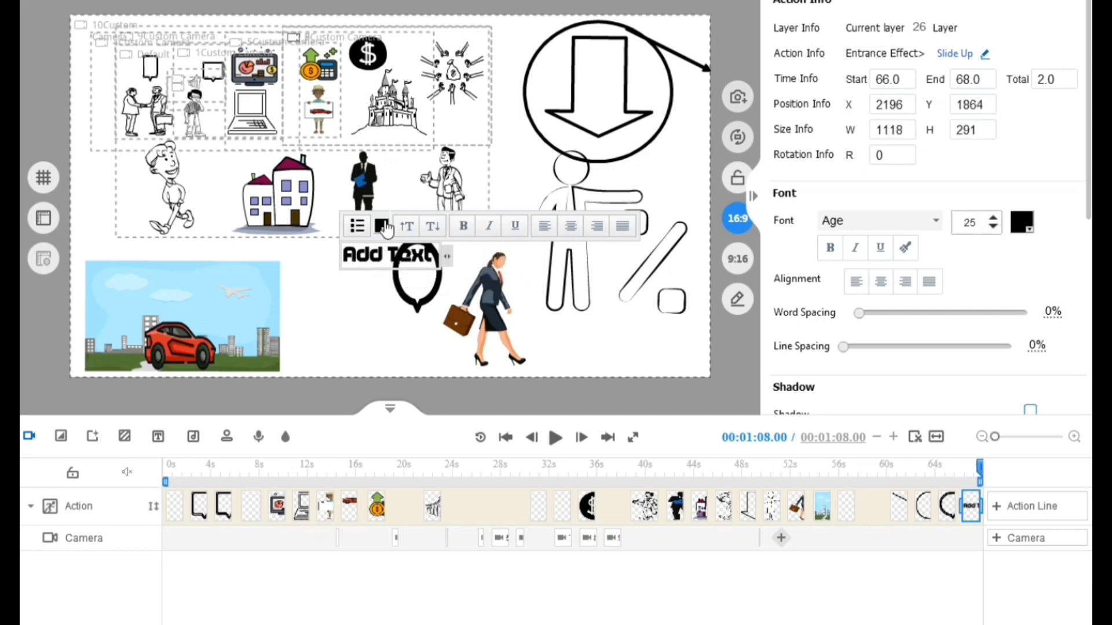
Try standard red on the sample text and change its colour to orange.
{"action": "left_click", "coordinate": [382, 226]}
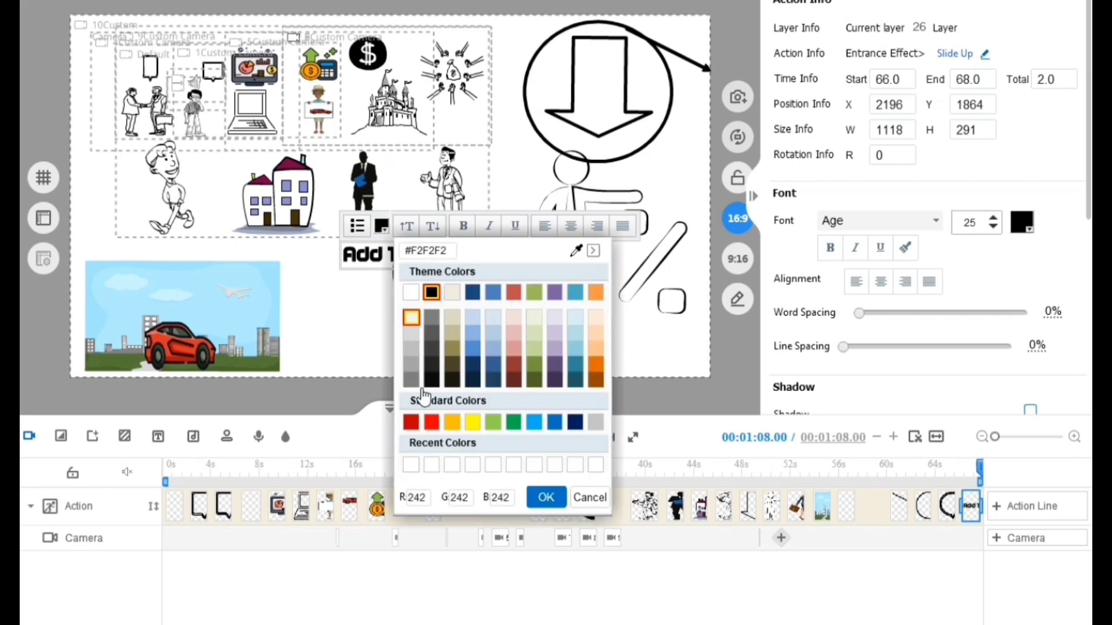
{"action": "left_click", "coordinate": [432, 421]}
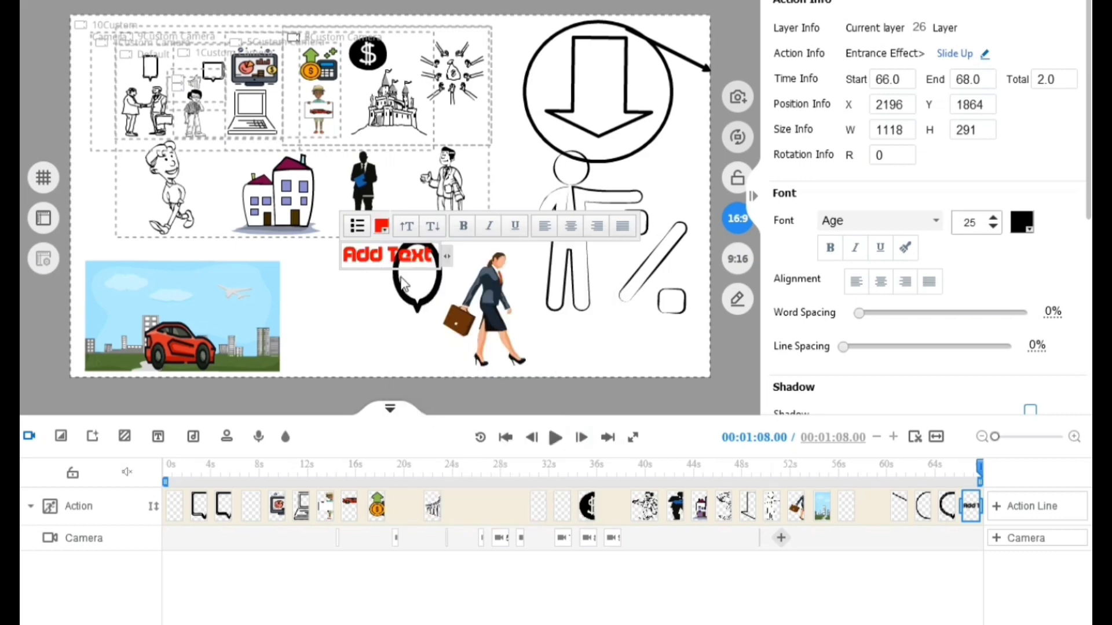
{"action": "left_click", "coordinate": [381, 228]}
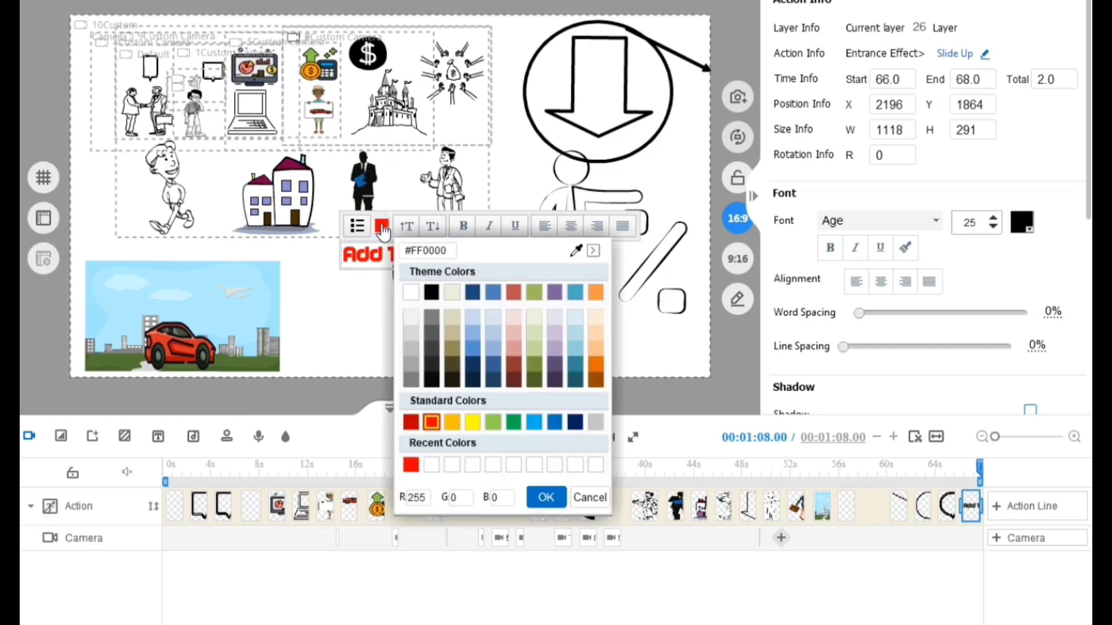
{"action": "left_click", "coordinate": [594, 365]}
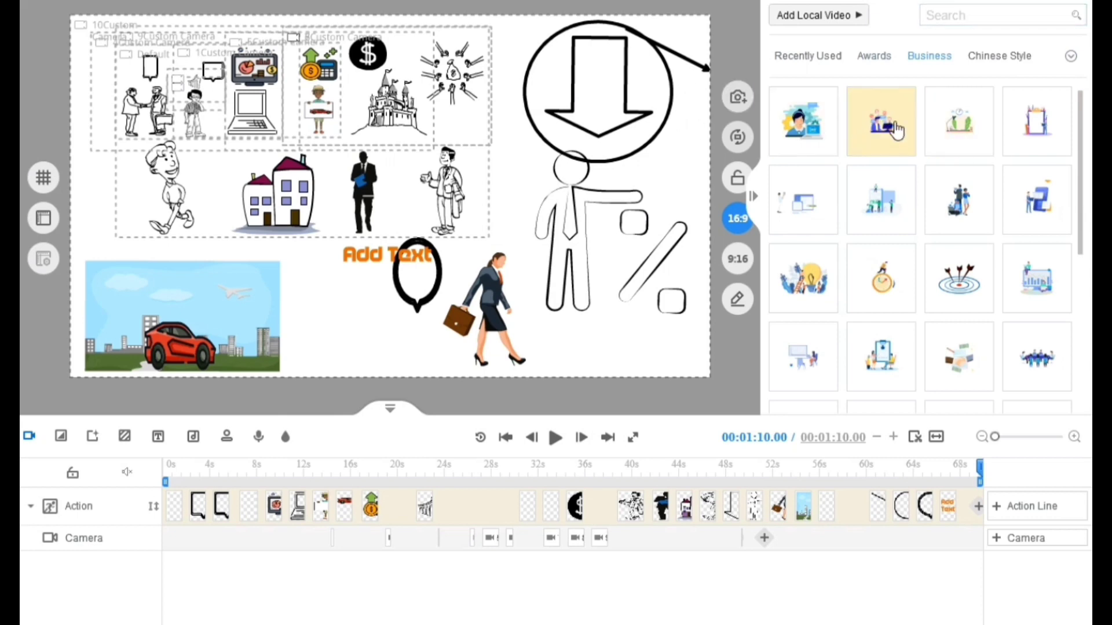
Add the Business clip of a man working at a computer and place it below the orange sample text.
{"action": "left_click", "coordinate": [896, 130]}
{"action": "left_click_drag", "start_coordinate": [428, 204], "coordinate": [361, 324]}
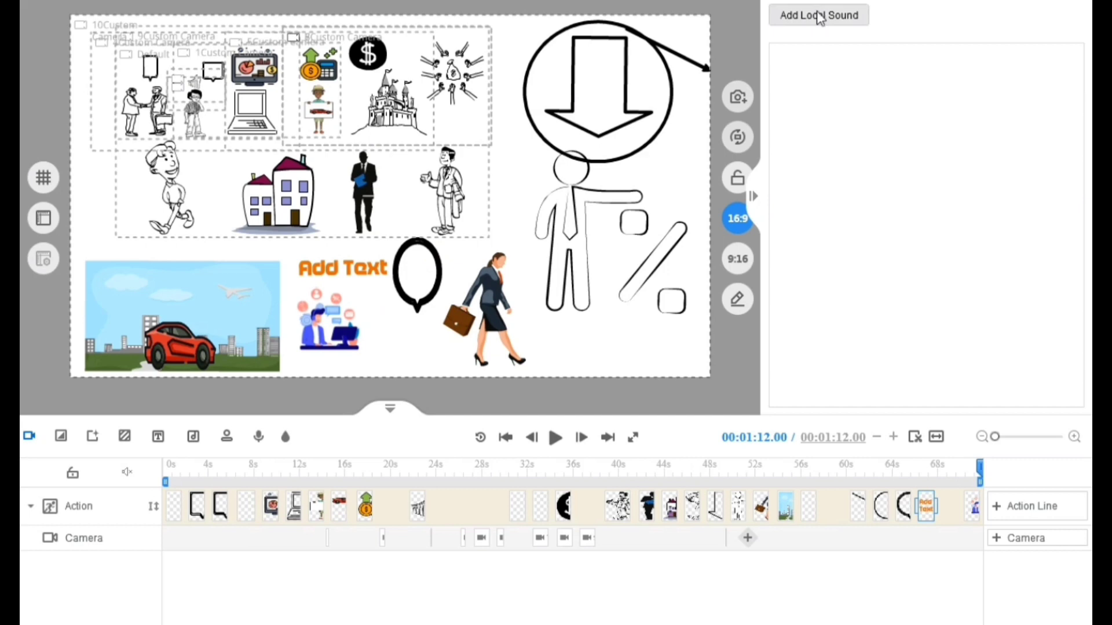
Try to import the "ingles (online-audio-converter.com)" audio file from Downloads as a local sound.
{"action": "left_click", "coordinate": [818, 15]}
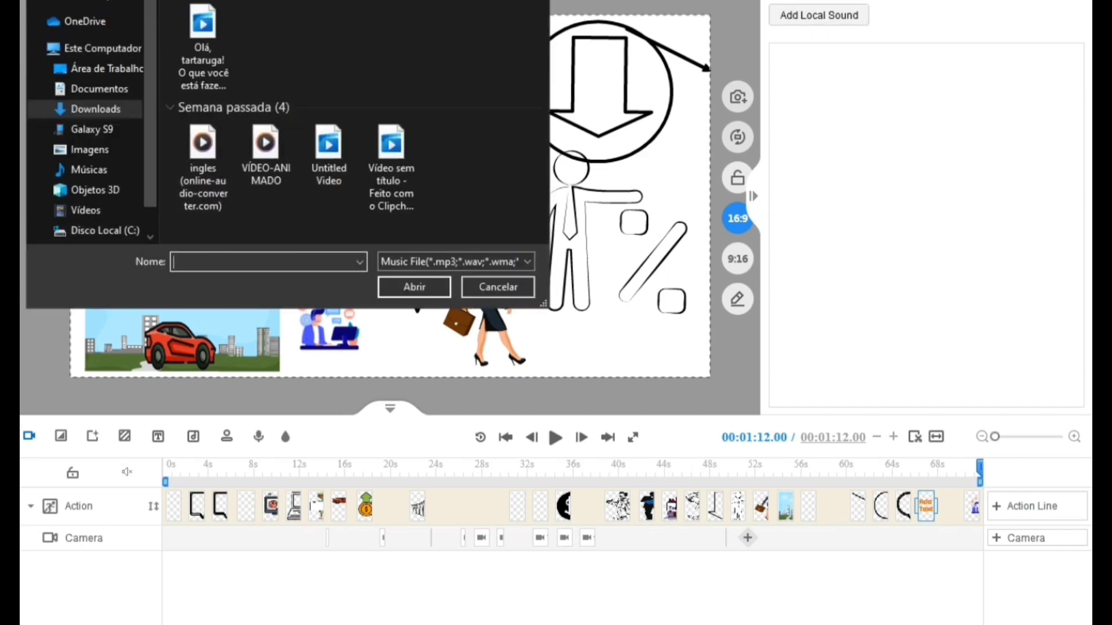
{"action": "double_click", "coordinate": [203, 168]}
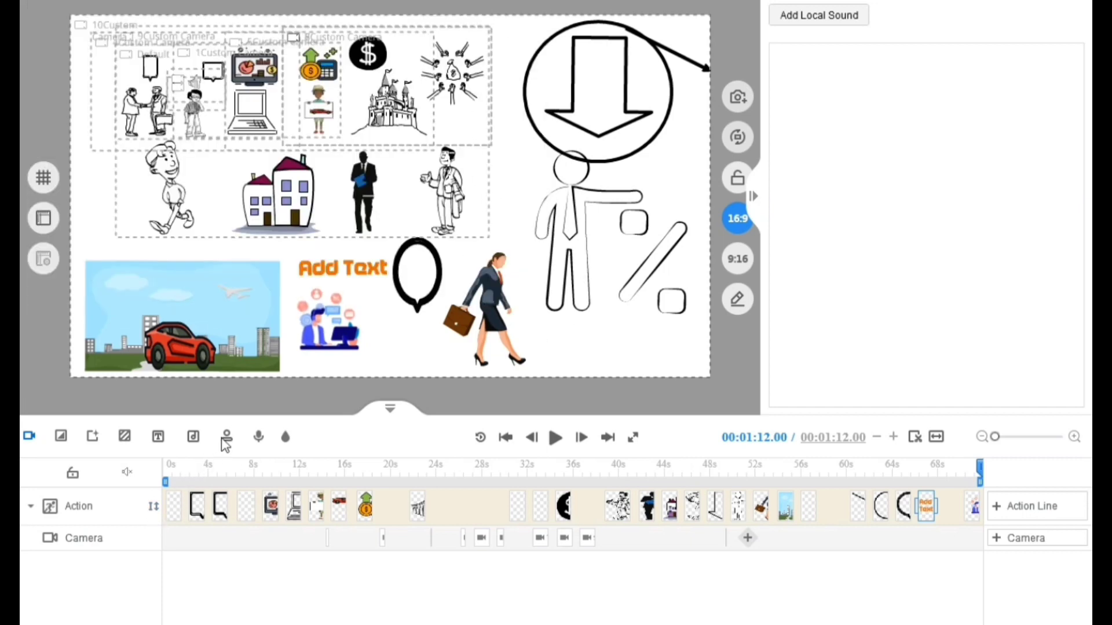
Try to record a short microphone voice-over at the end of the timeline.
{"action": "left_click", "coordinate": [260, 439]}
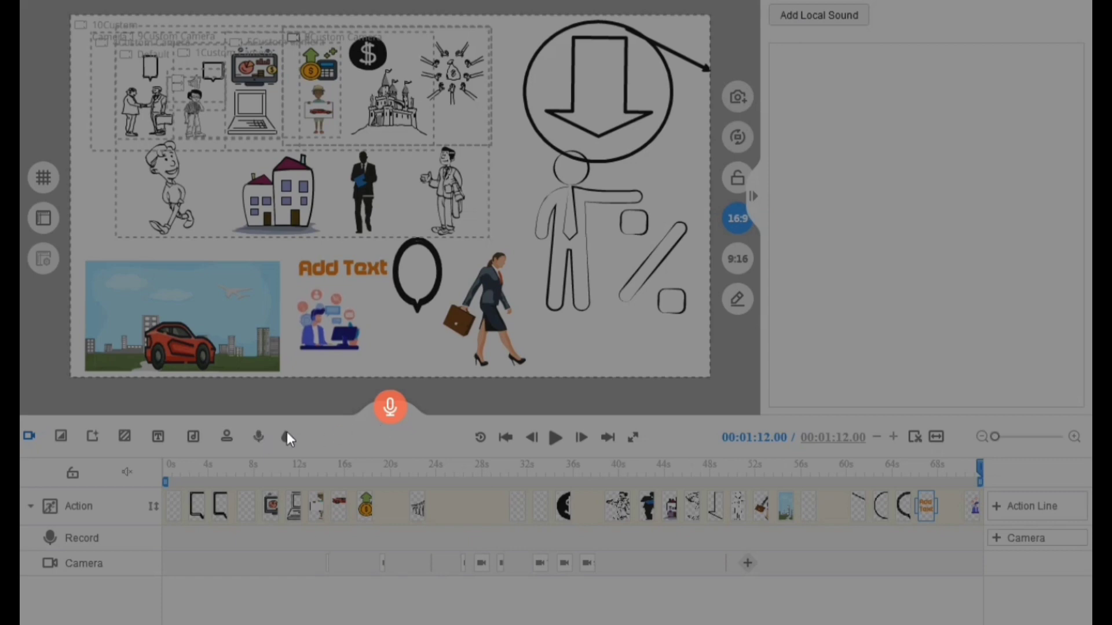
{"action": "left_click", "coordinate": [390, 412]}
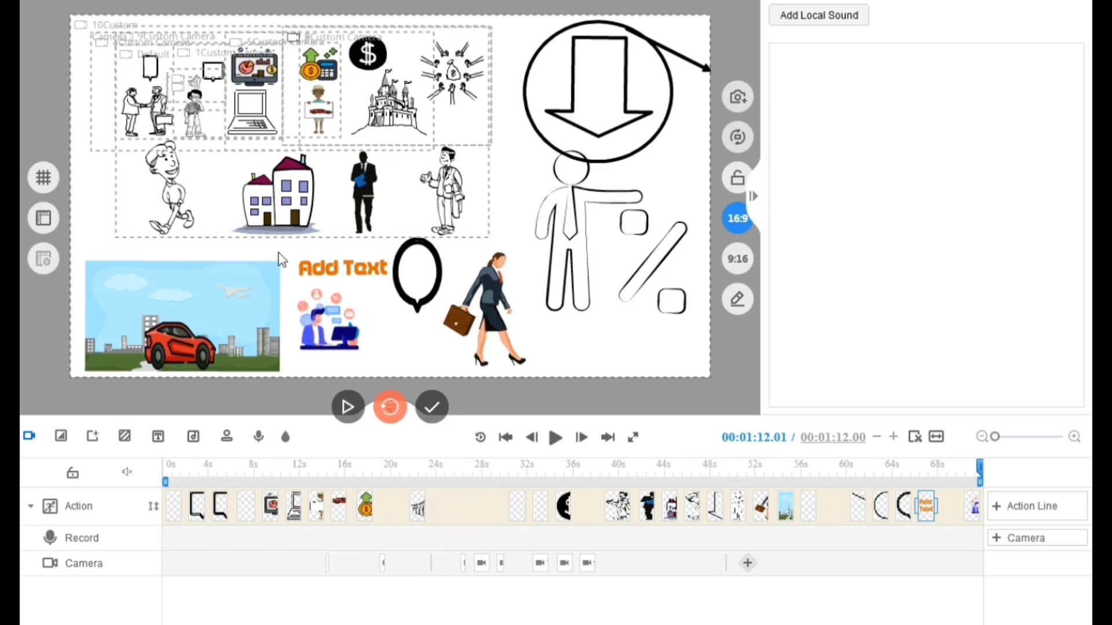
{"action": "left_click", "coordinate": [432, 408]}
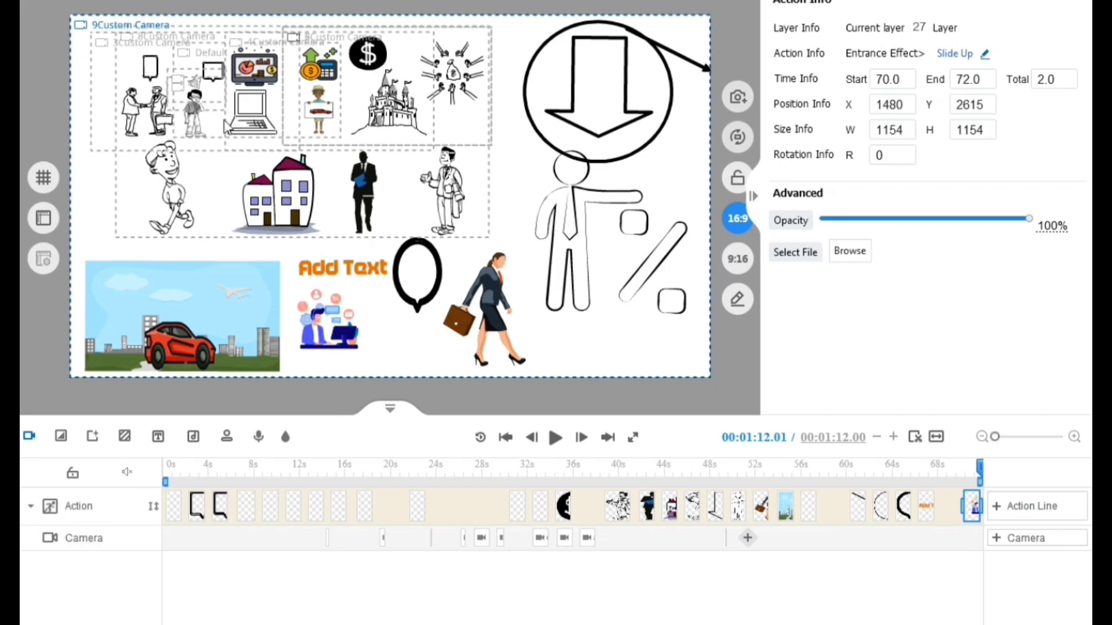
Scrub the timeline back to the scene at about 18 seconds.
{"action": "left_click_drag", "start_coordinate": [979, 468], "coordinate": [431, 469]}
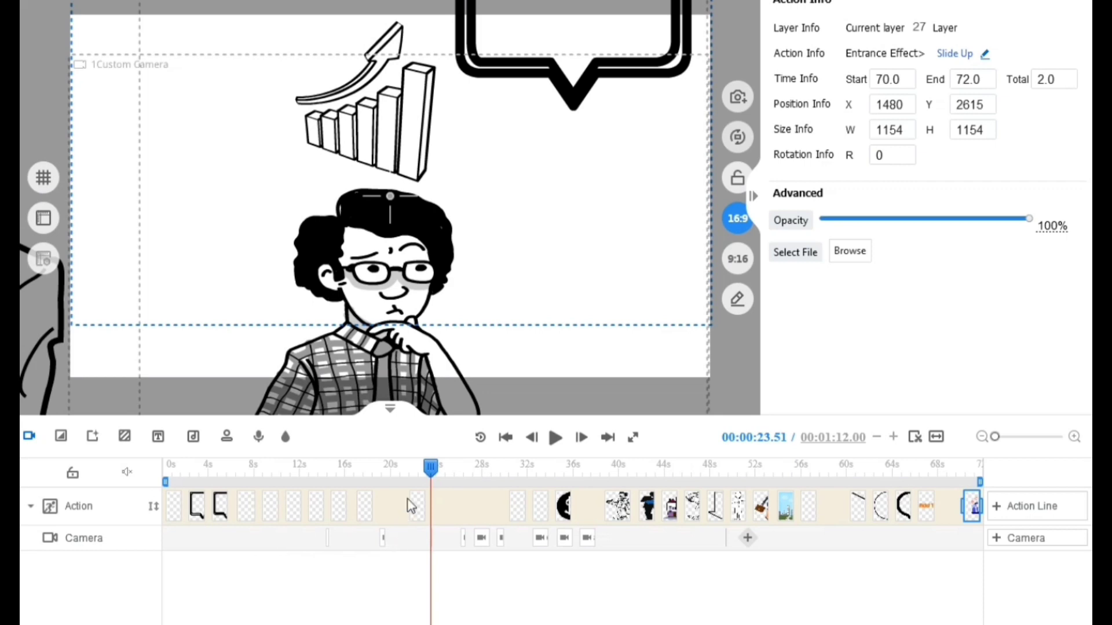
{"action": "left_click_drag", "start_coordinate": [430, 475], "coordinate": [352, 480]}
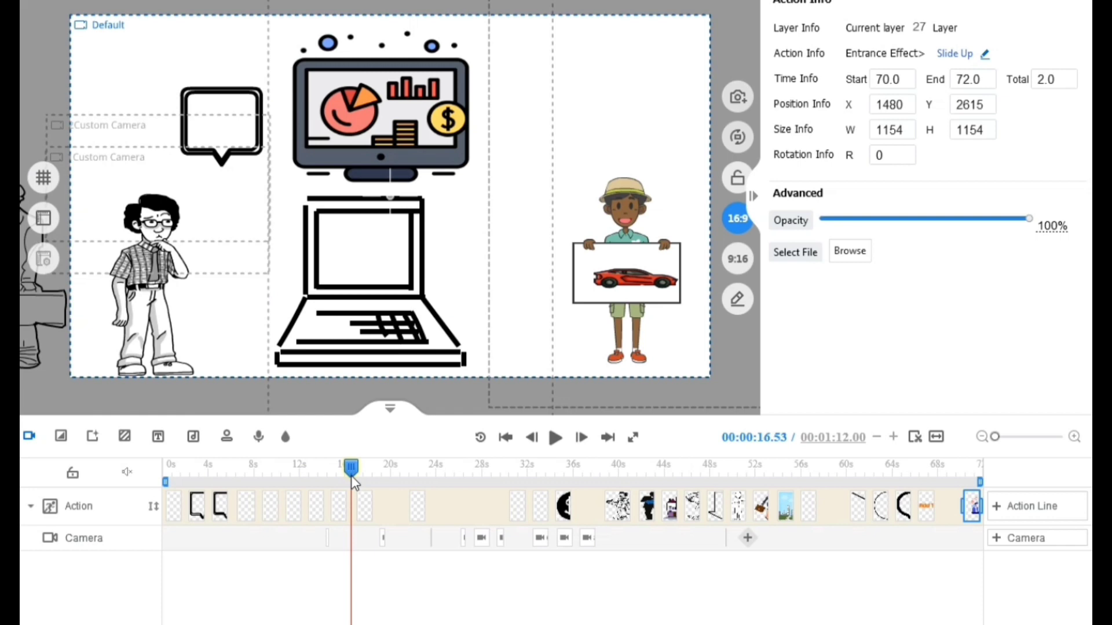
{"action": "mouse_move", "coordinate": [351, 479]}
{"action": "left_mouse_down"}
{"action": "mouse_move", "coordinate": [318, 479]}
{"action": "mouse_move", "coordinate": [371, 482]}
{"action": "left_mouse_up"}
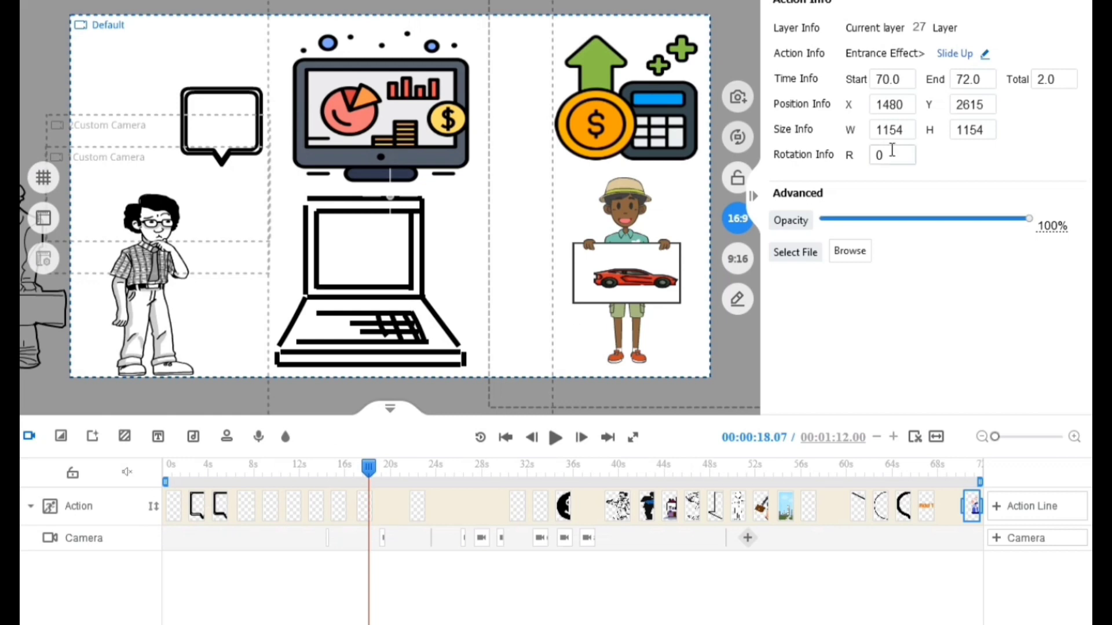
{"action": "left_click", "coordinate": [965, 58]}
{"action": "left_click", "coordinate": [945, 9]}
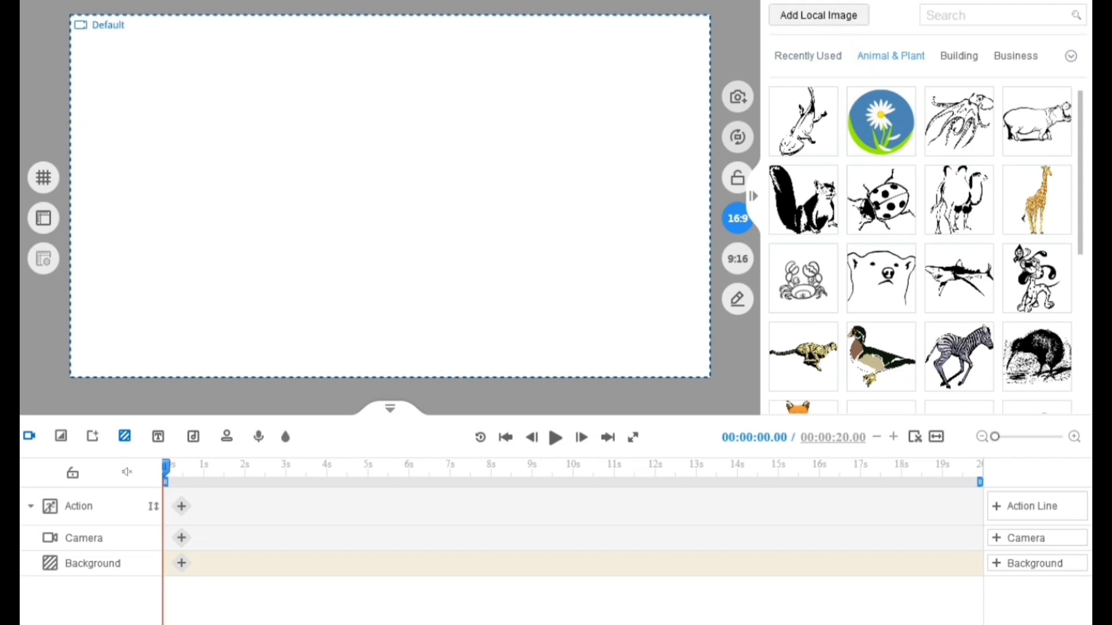
Try to add the "lucro" image from Downloads as a local image.
{"action": "left_click", "coordinate": [819, 15]}
{"action": "left_click", "coordinate": [203, 26]}
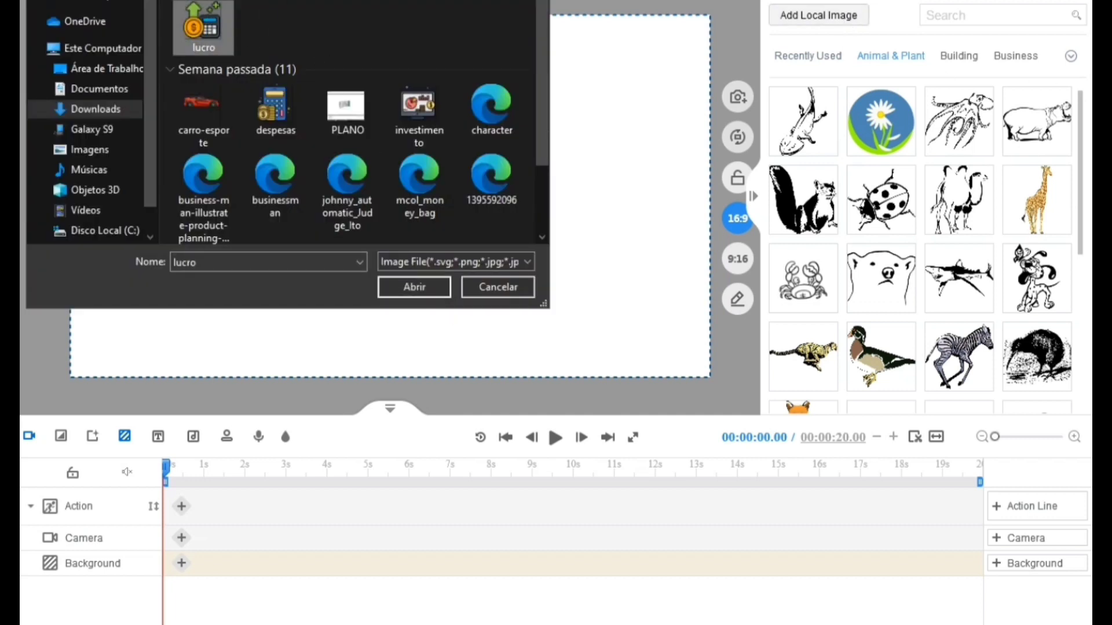
{"action": "key", "text": "Return"}
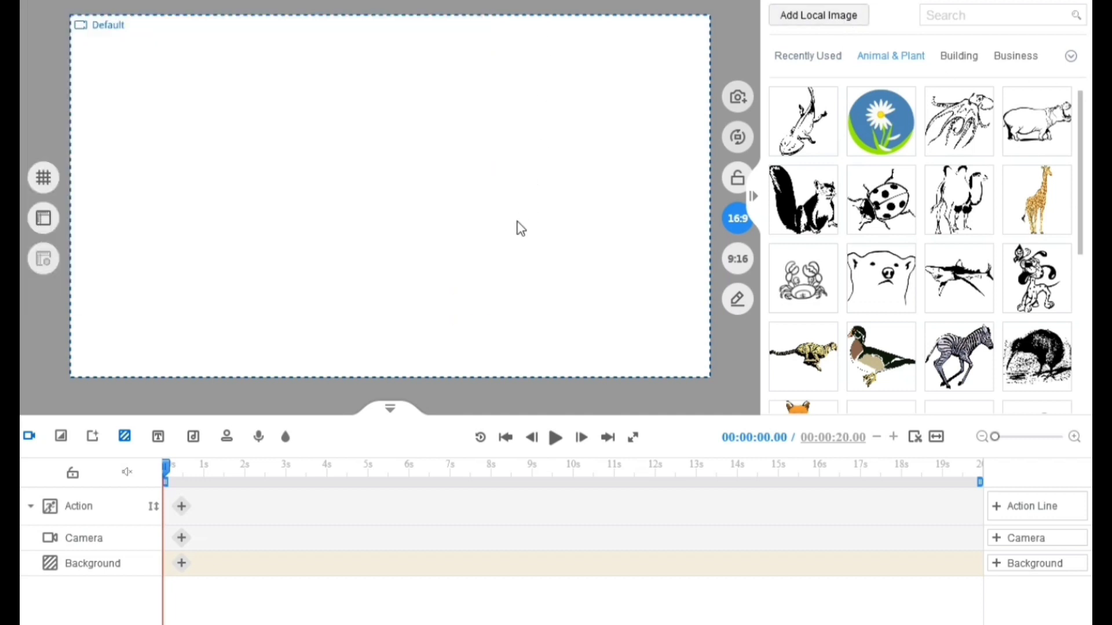
Import the Downloads images lucro, carro-esporte, despesas, investimento and the remaining files except PLANO into the animation.
{"action": "left_click", "coordinate": [847, 15]}
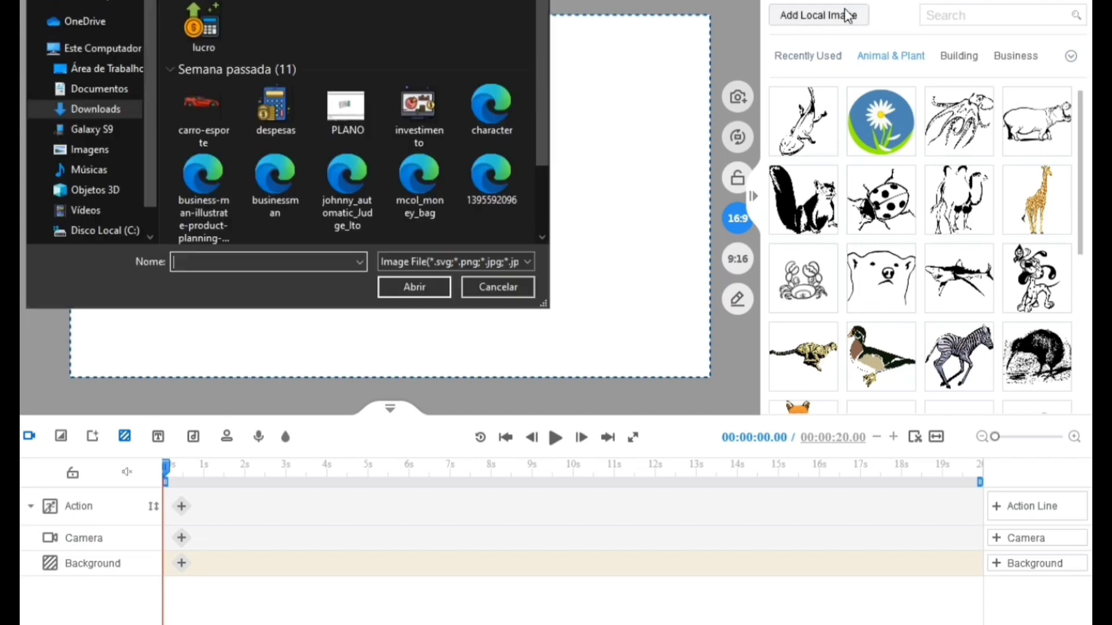
{"action": "left_click", "coordinate": [227, 26]}
{"action": "left_click", "coordinate": [201, 114], "text": "ctrl"}
{"action": "left_click", "coordinate": [286, 110], "text": "ctrl"}
{"action": "left_click", "coordinate": [412, 130], "text": "ctrl"}
{"action": "key", "text": "ctrl+a"}
{"action": "left_click", "coordinate": [427, 293]}
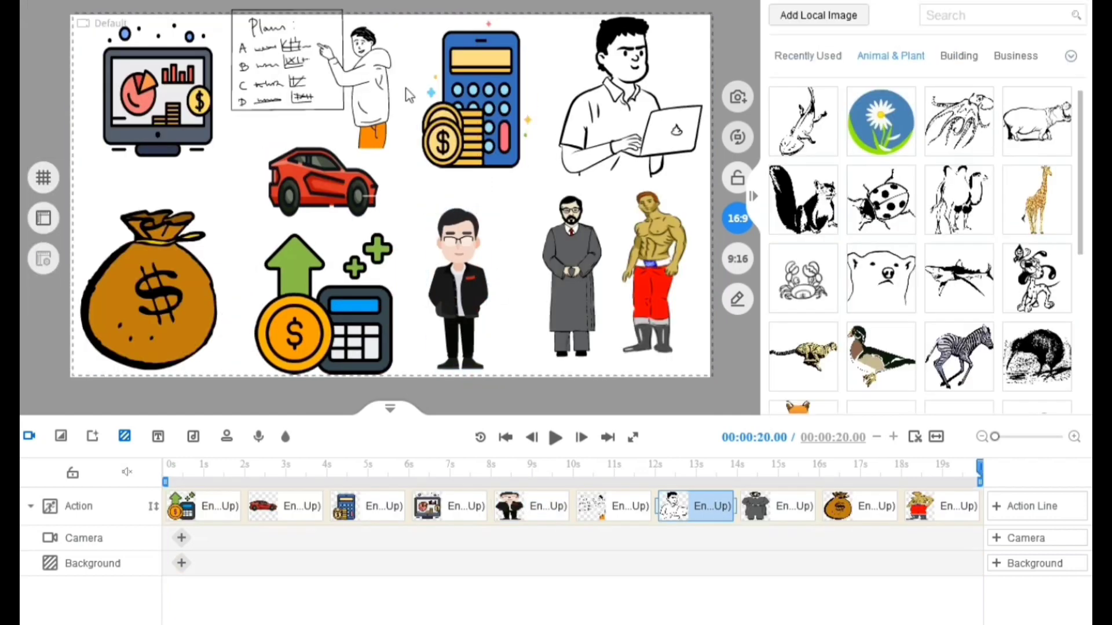
Play the first two seconds of the animation to check the entrance of the profit image with the green arrow and calculator.
{"action": "left_click", "coordinate": [556, 438]}
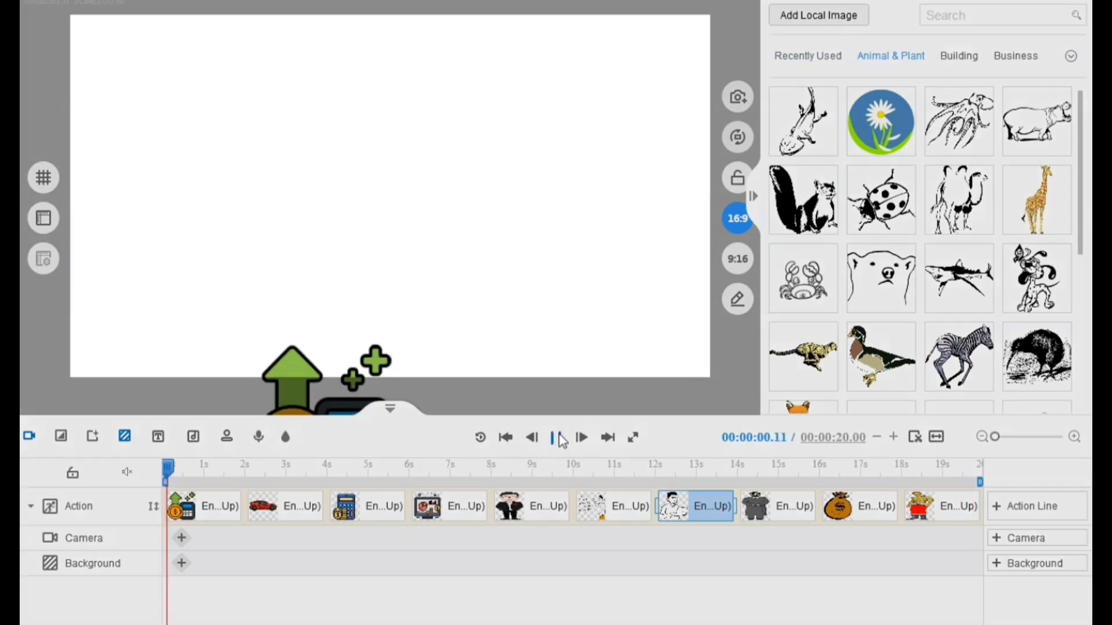
{"action": "left_click", "coordinate": [559, 439]}
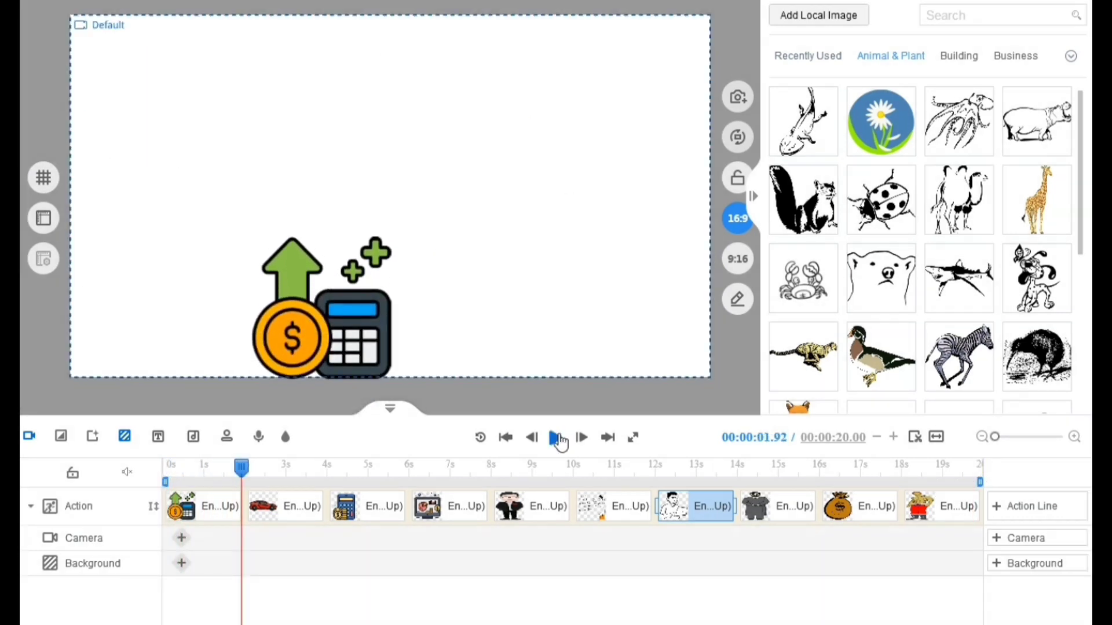
{"action": "left_click", "coordinate": [351, 324]}
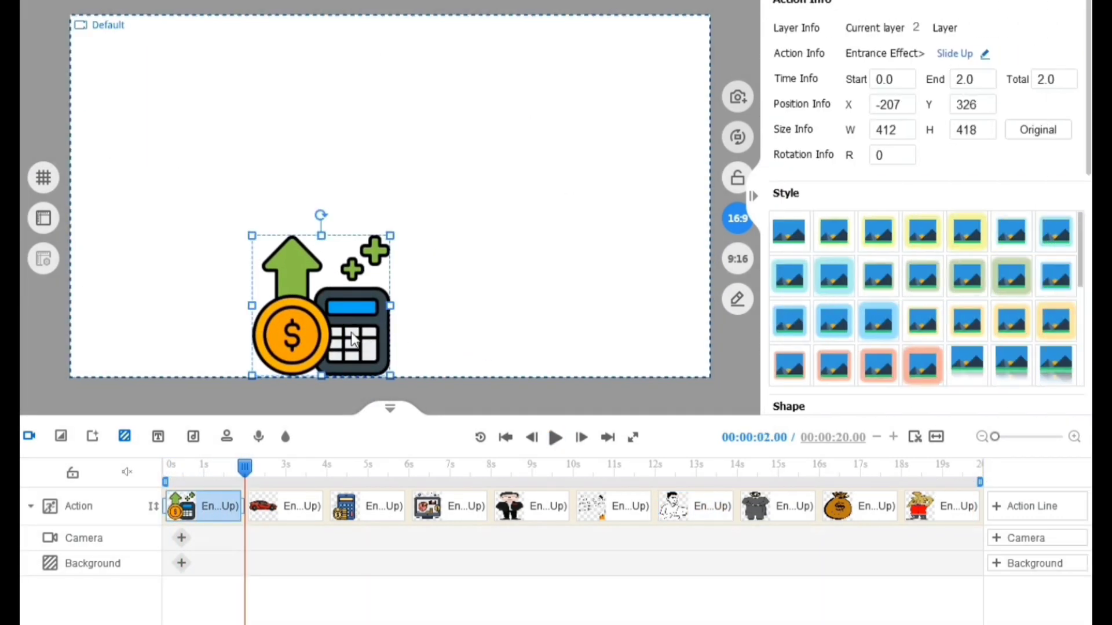
Try the Sketch, Hand Drawing, Hand From Bottom and SVG Drawing entrance effects, and apply Click to the muscular man image.
{"action": "left_click", "coordinate": [961, 54]}
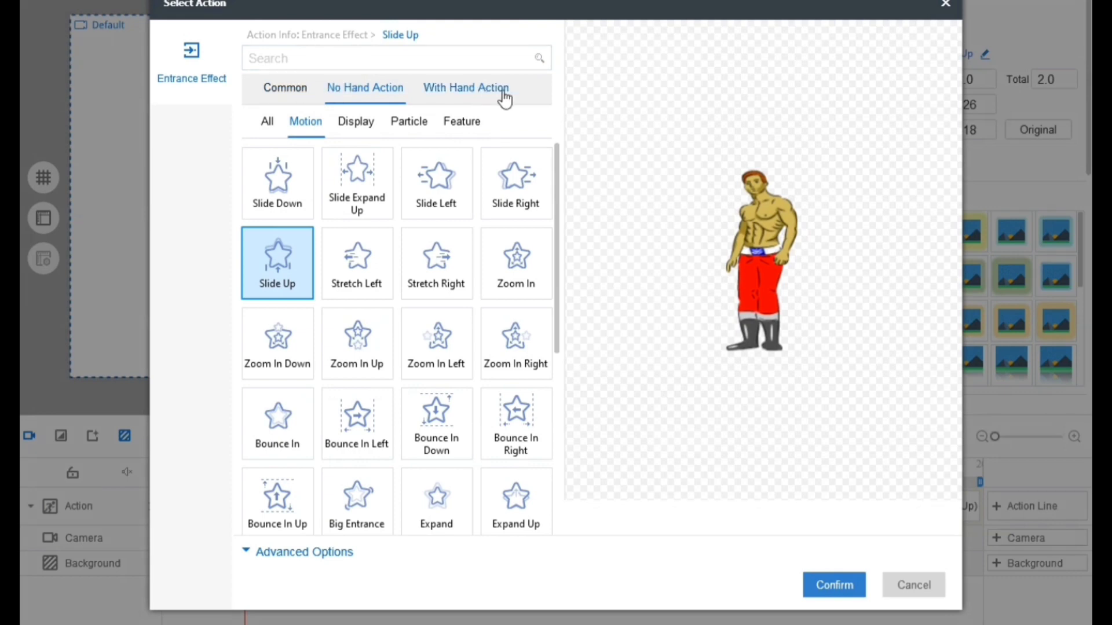
{"action": "left_click", "coordinate": [282, 98]}
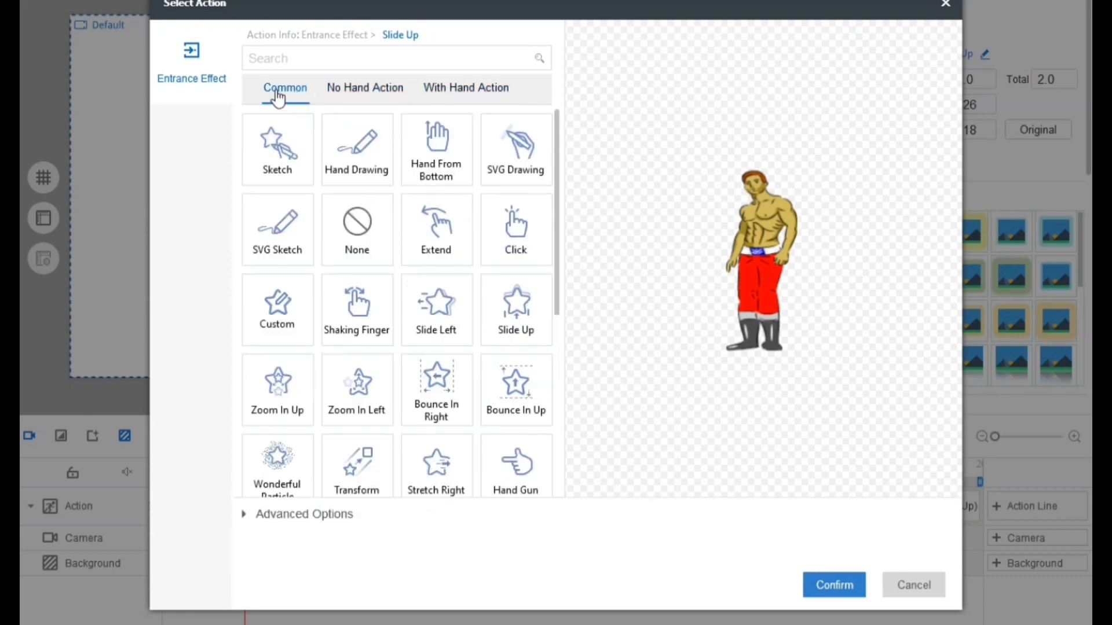
{"action": "left_click", "coordinate": [281, 156]}
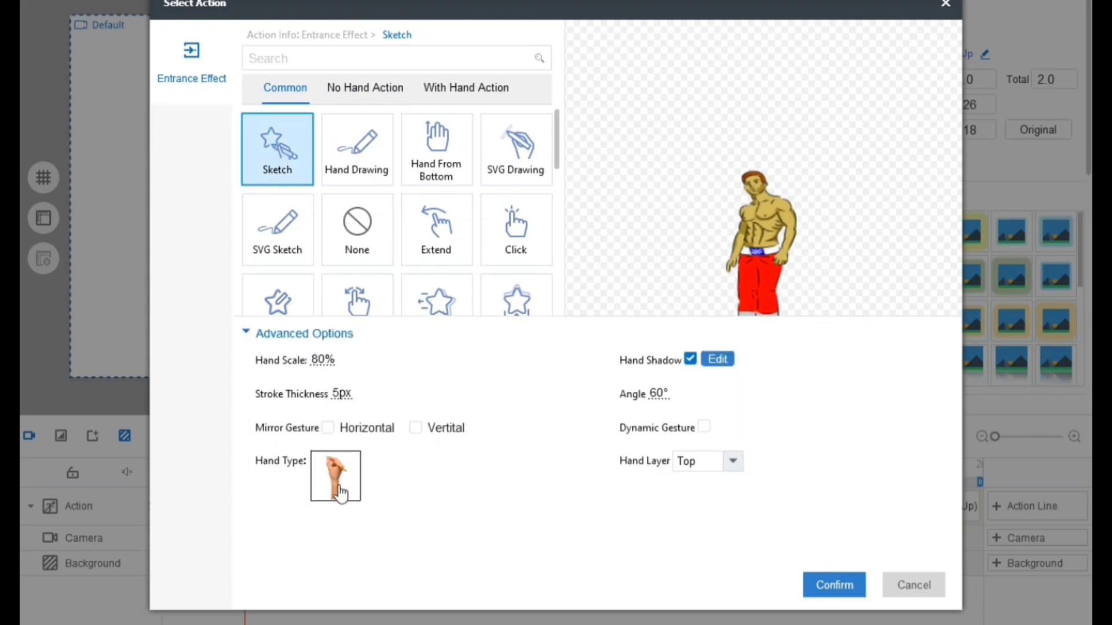
{"action": "left_click", "coordinate": [372, 154]}
{"action": "left_click", "coordinate": [433, 149]}
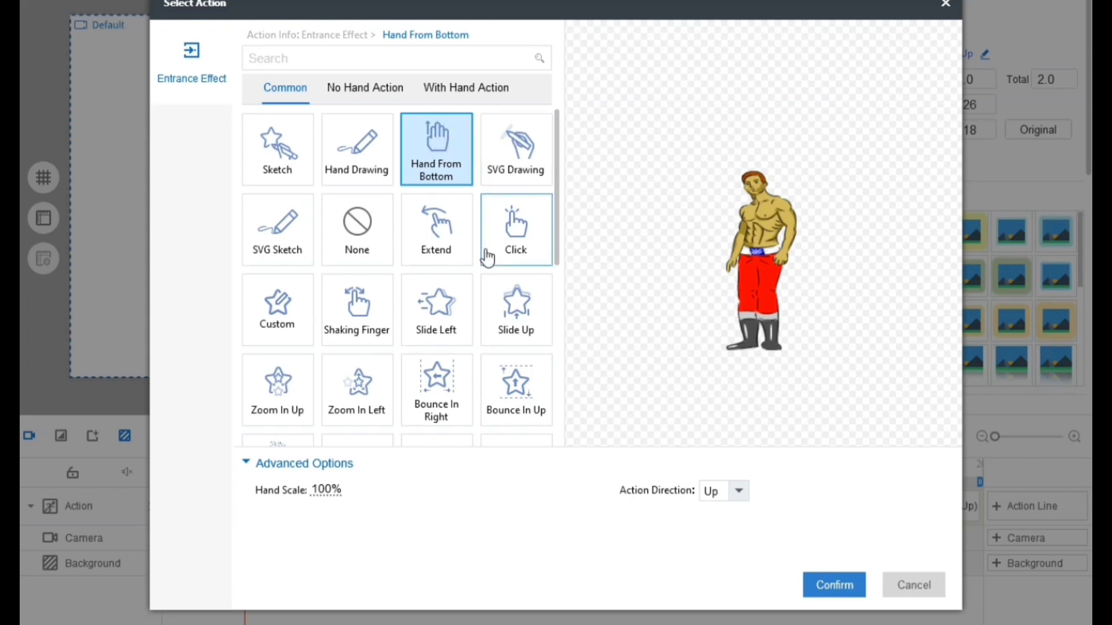
{"action": "left_click", "coordinate": [532, 246]}
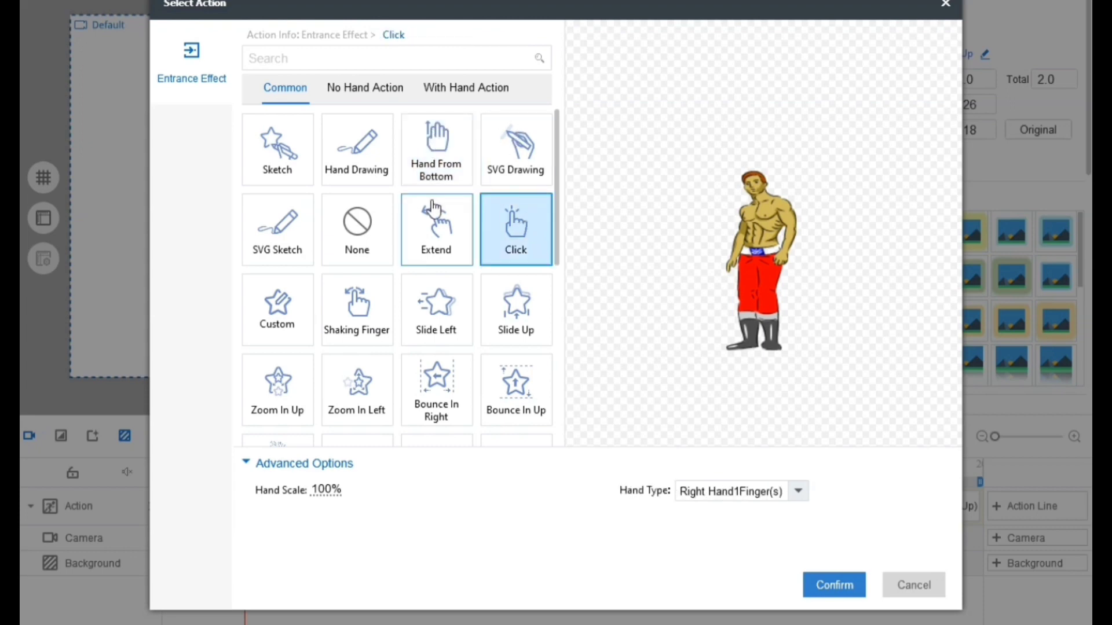
{"action": "left_click", "coordinate": [516, 149]}
{"action": "left_click", "coordinate": [516, 230]}
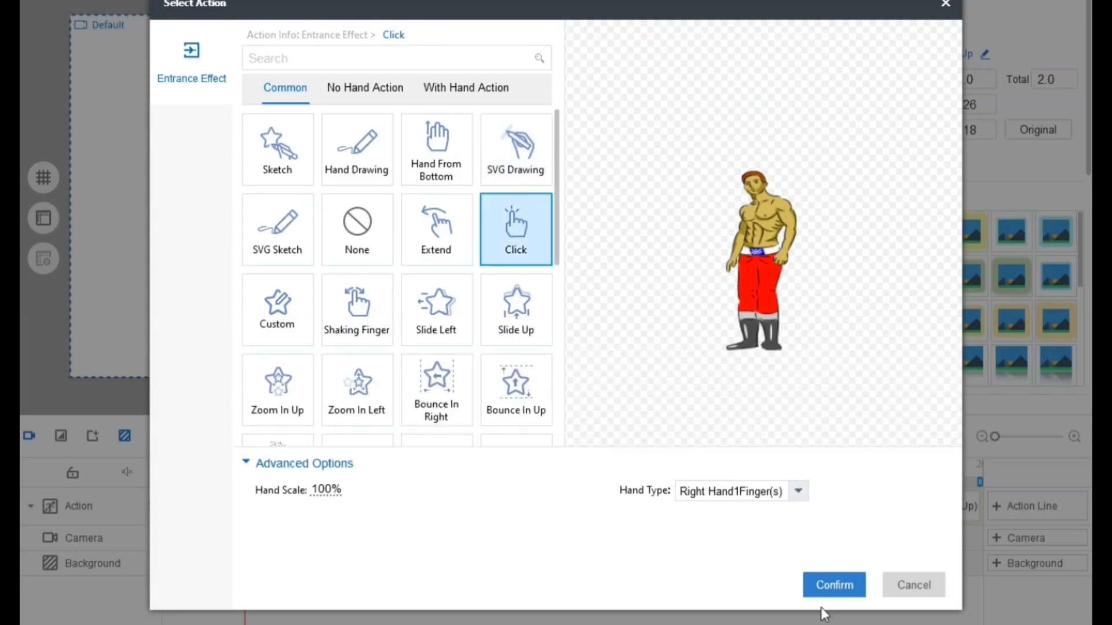
{"action": "left_click", "coordinate": [828, 587]}
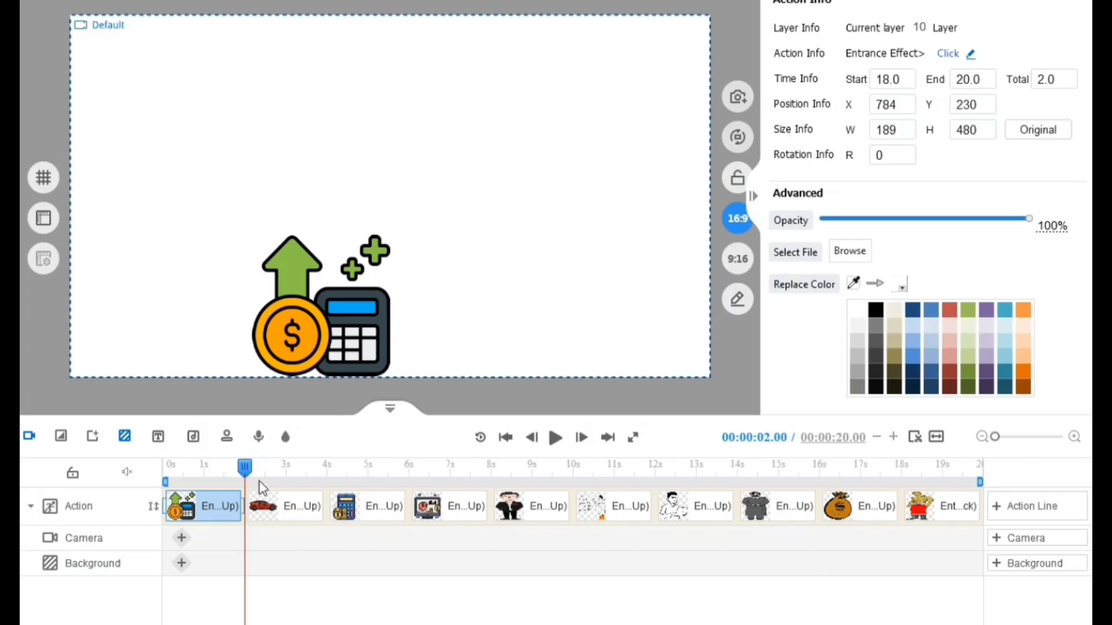
Give the profit image with the green arrow the Click entrance effect and preview its entrance.
{"action": "left_click", "coordinate": [556, 437]}
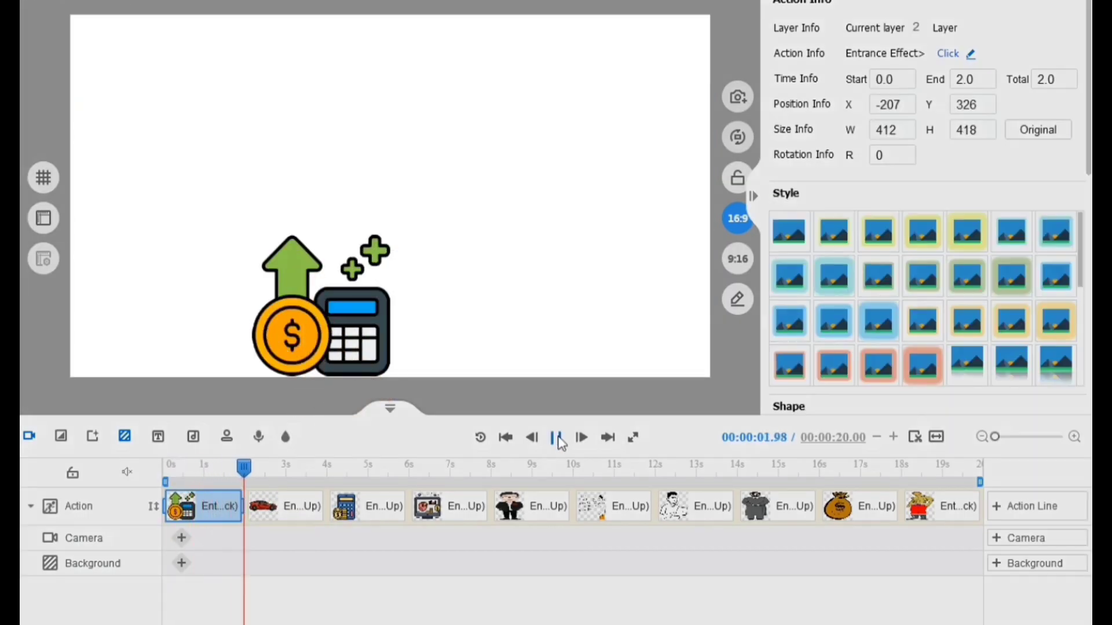
{"action": "left_click", "coordinate": [557, 438]}
{"action": "left_click", "coordinate": [207, 503]}
{"action": "left_click", "coordinate": [554, 438]}
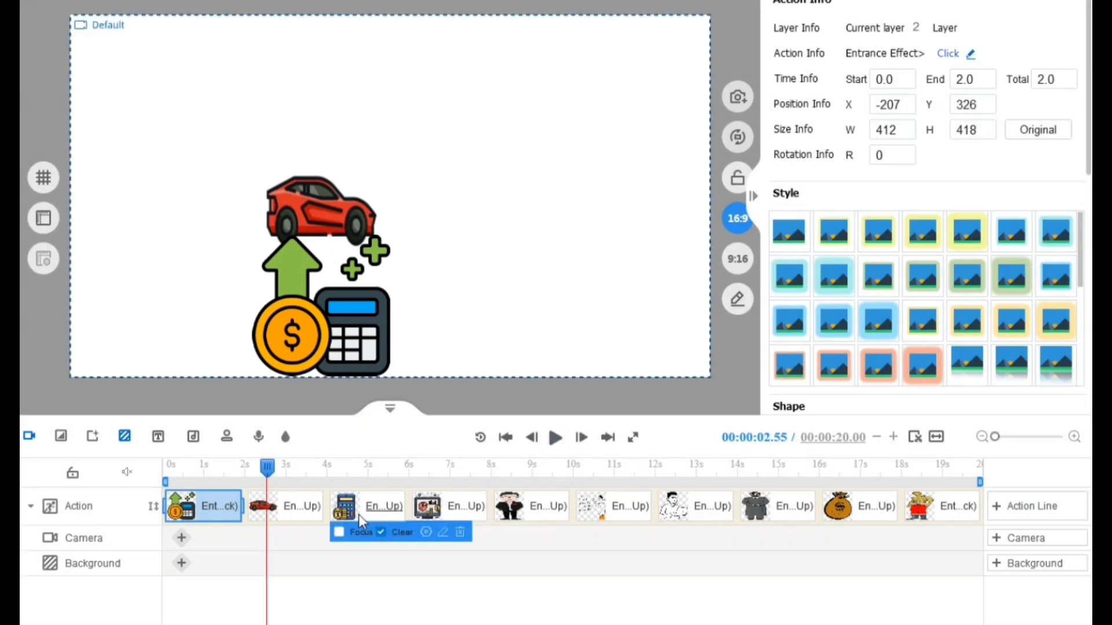
Set the red car's entrance effect to Zoom In Down and preview the animation up to about 13 seconds.
{"action": "left_click", "coordinate": [300, 501]}
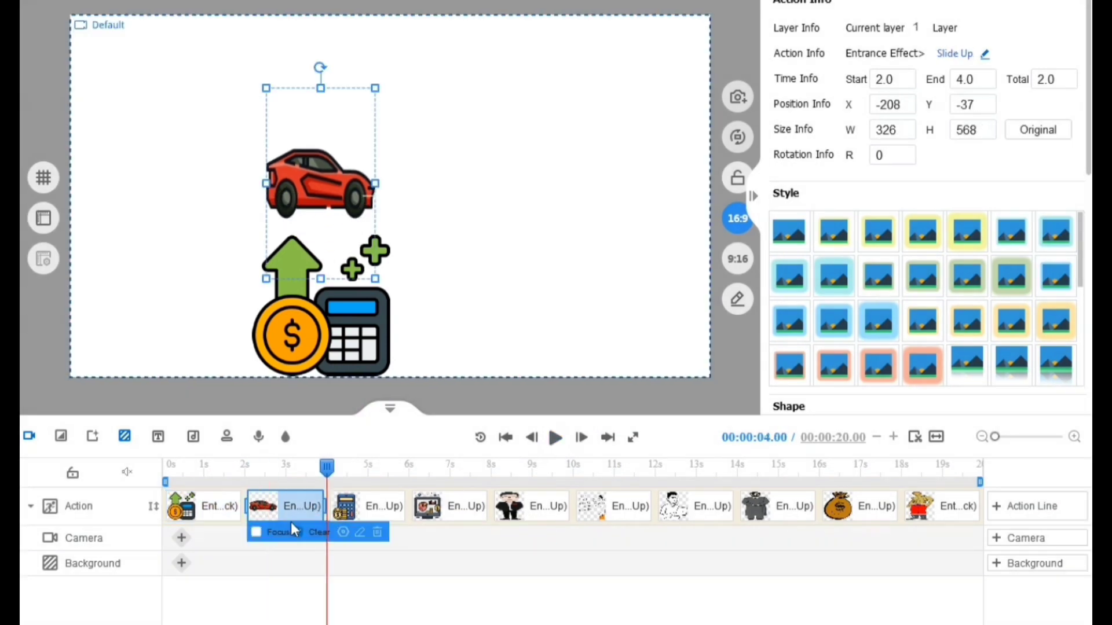
{"action": "left_click", "coordinate": [965, 54]}
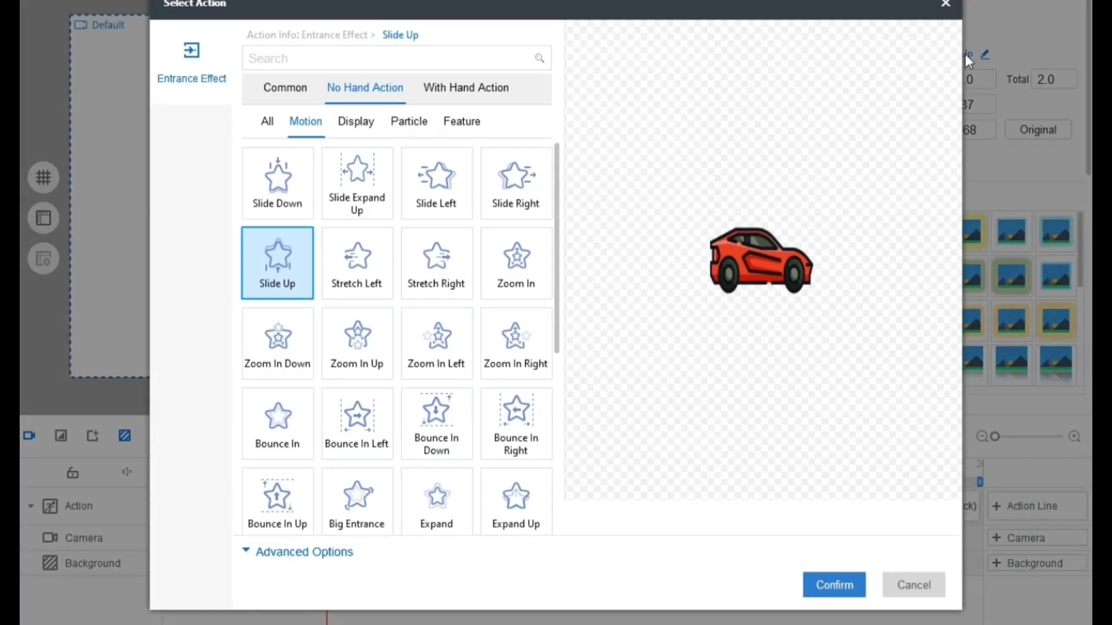
{"action": "left_click", "coordinate": [364, 95]}
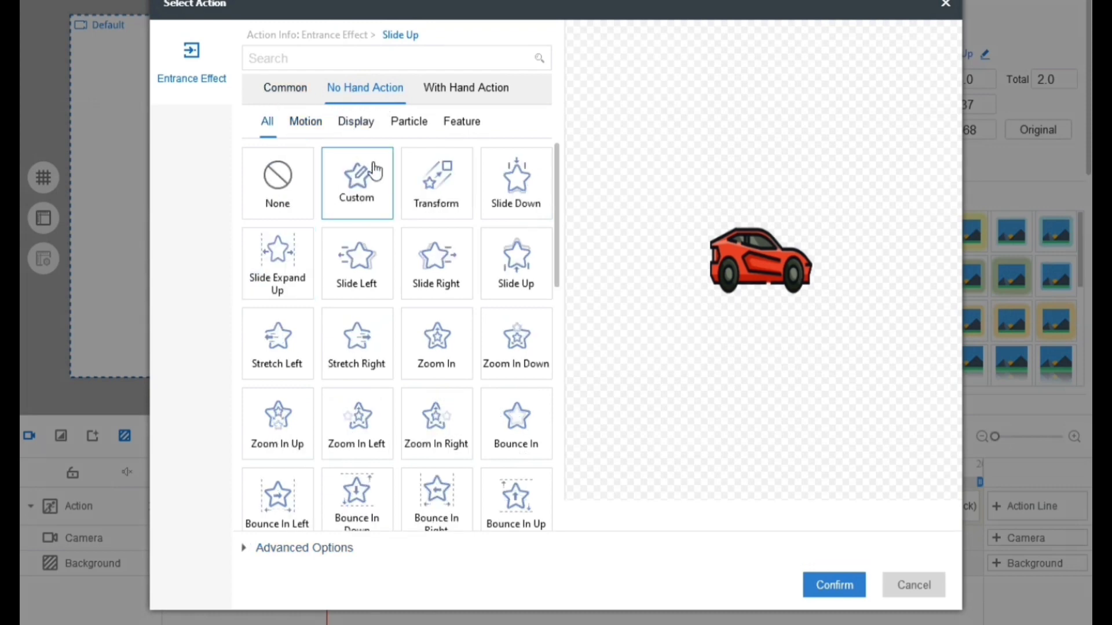
{"action": "left_click", "coordinate": [515, 349]}
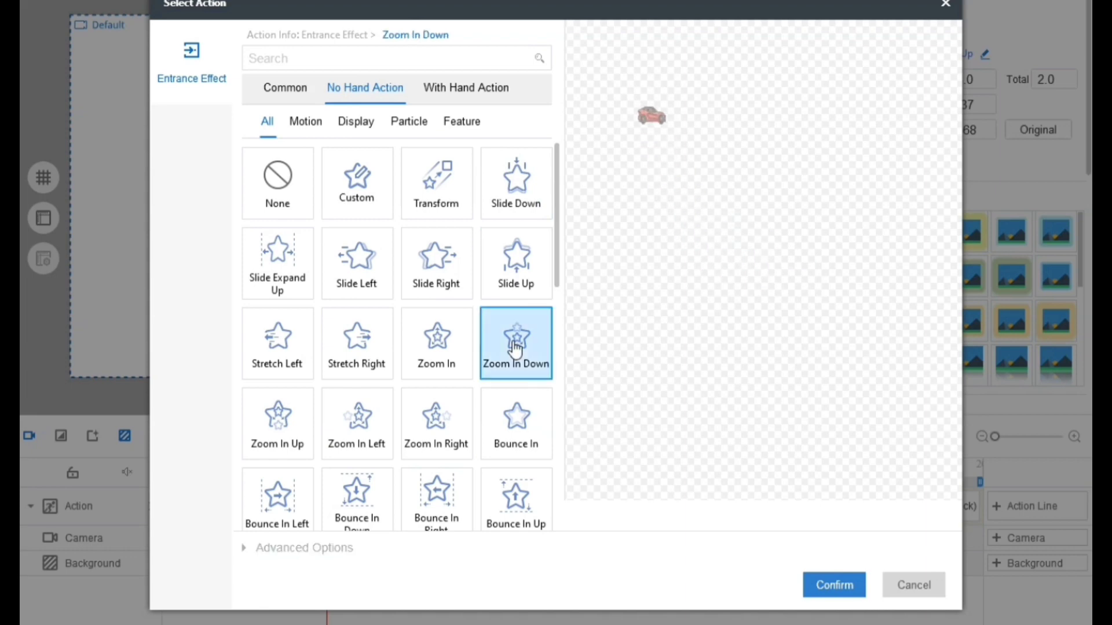
{"action": "left_click", "coordinate": [837, 585]}
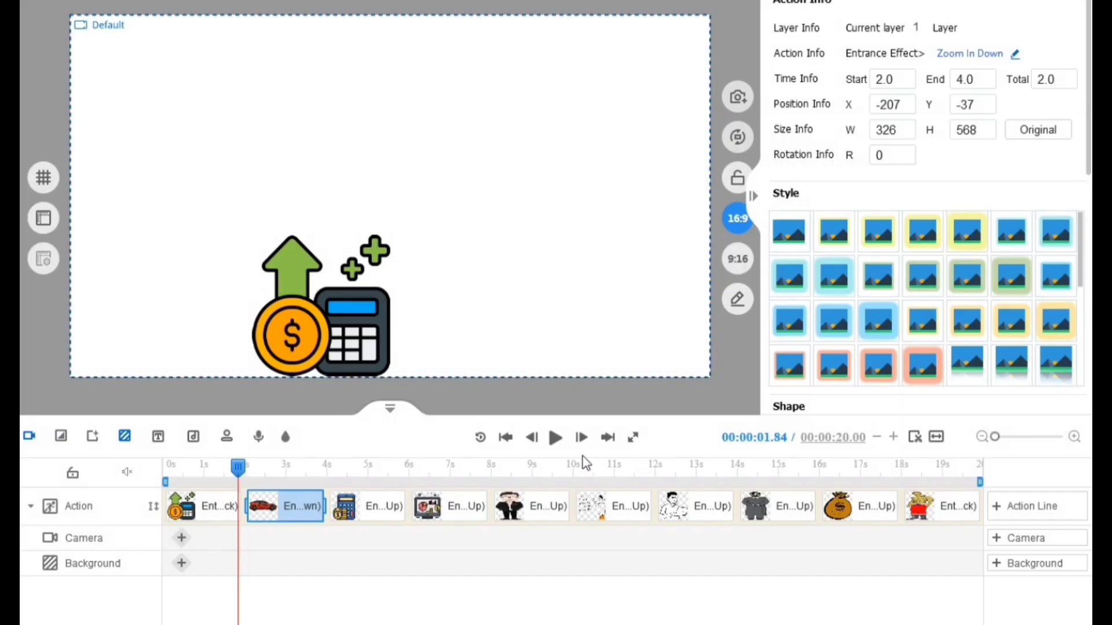
{"action": "left_click", "coordinate": [557, 438]}
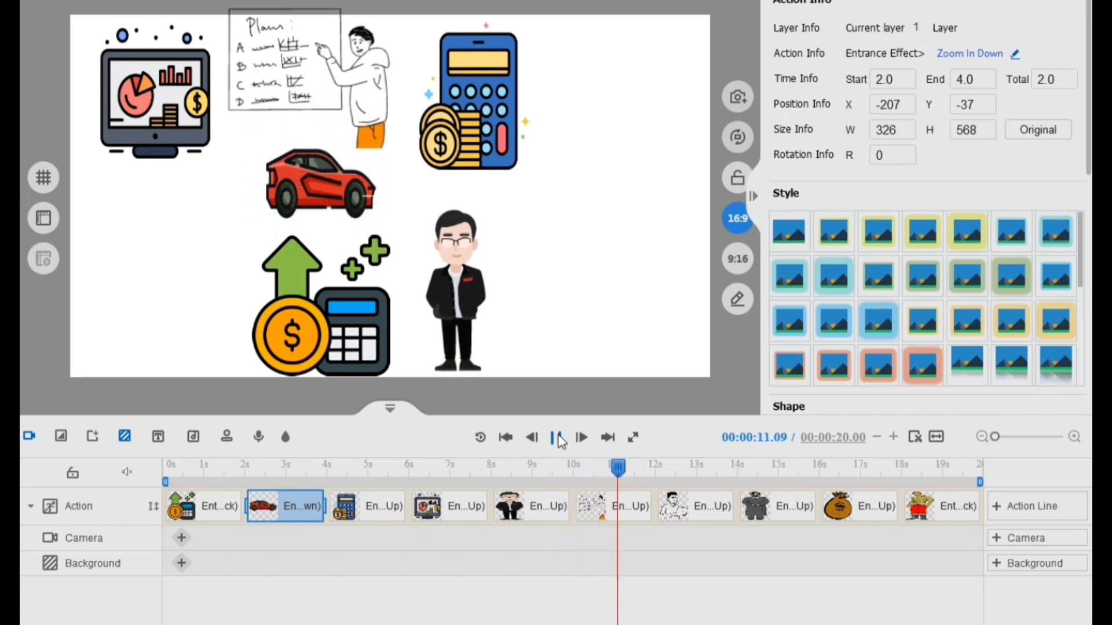
{"action": "left_click", "coordinate": [559, 438]}
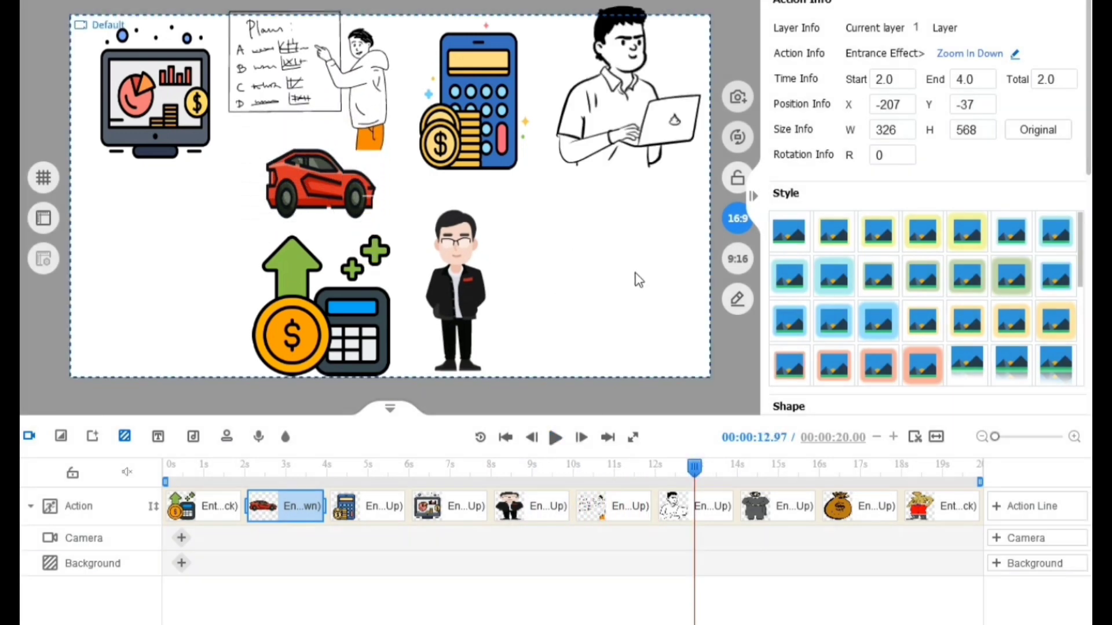
Browse the Display, Particle, Feature and With Hand Action entrance effects for the red car, and replay the animation's opening.
{"action": "left_click", "coordinate": [977, 54]}
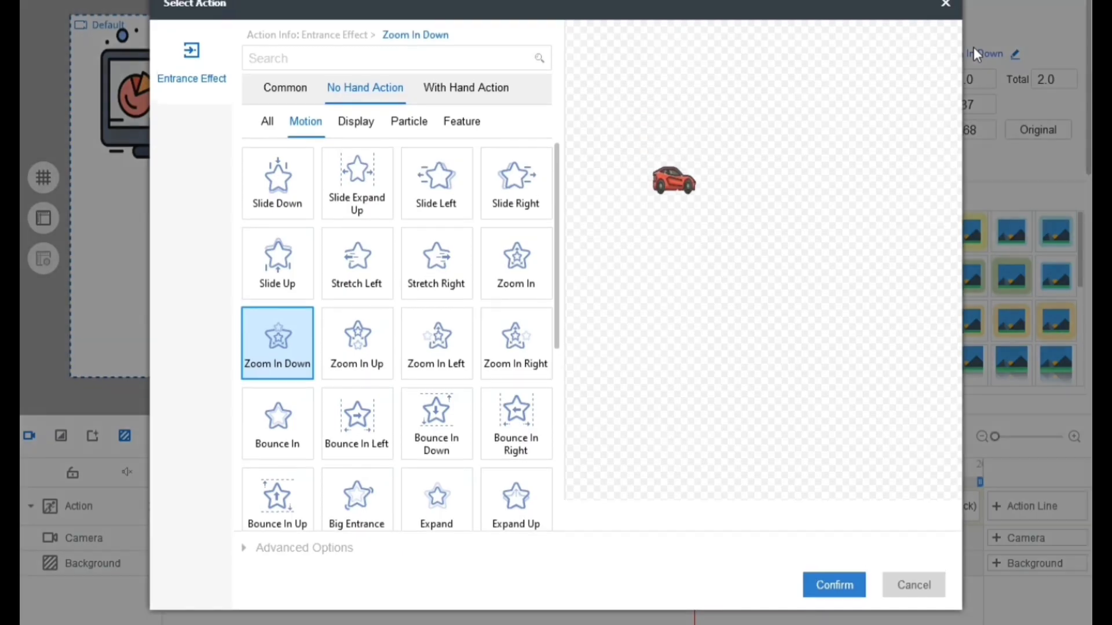
{"action": "left_click", "coordinate": [364, 123]}
{"action": "left_click", "coordinate": [416, 123]}
{"action": "left_click", "coordinate": [480, 127]}
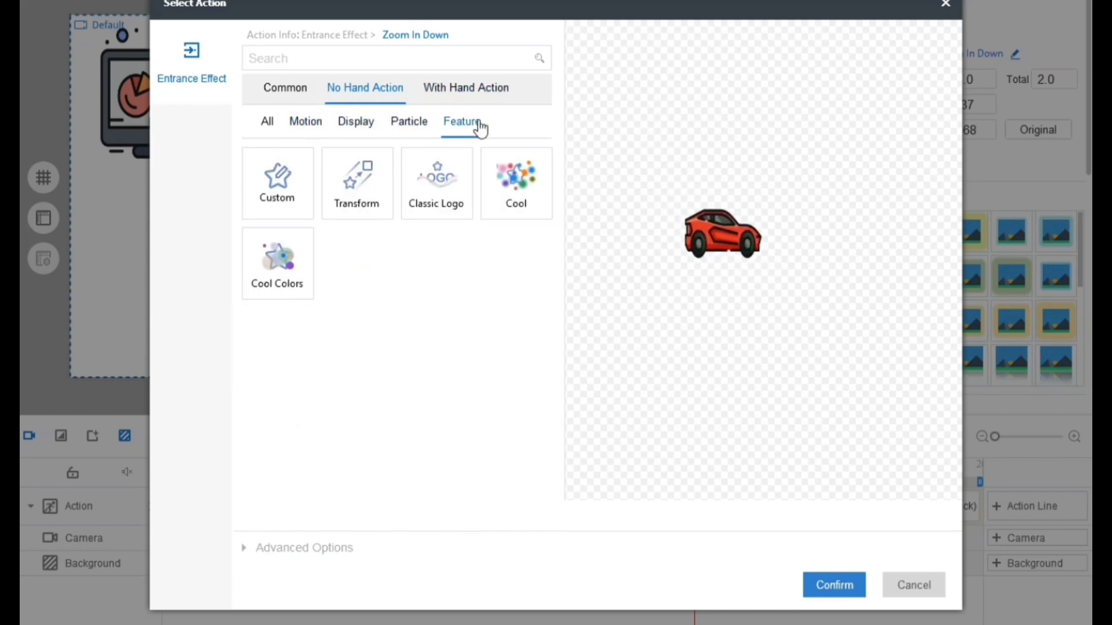
{"action": "left_click", "coordinate": [507, 94]}
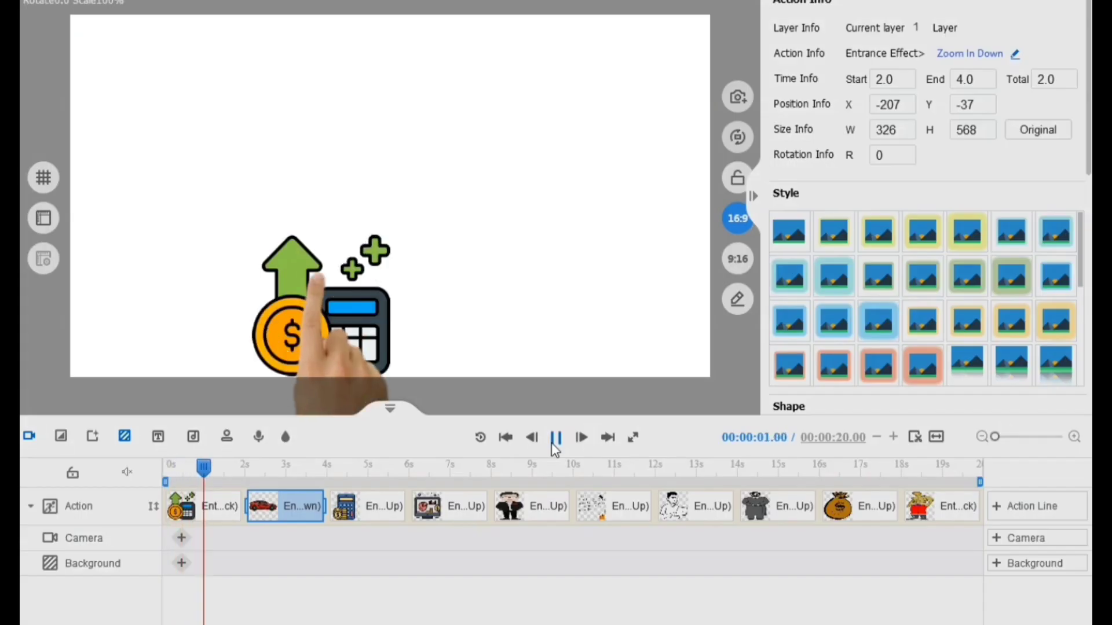
{"action": "left_click", "coordinate": [553, 440]}
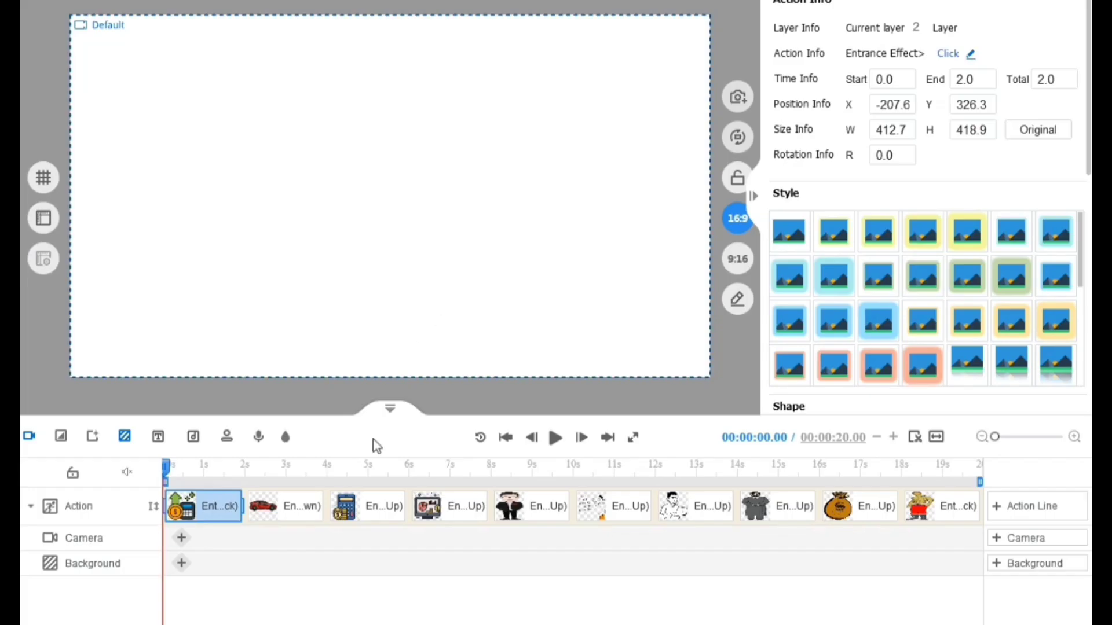
Extend the timeline to 33 seconds and preview the muscular man's entrance from about 18 seconds.
{"action": "left_click", "coordinate": [634, 510]}
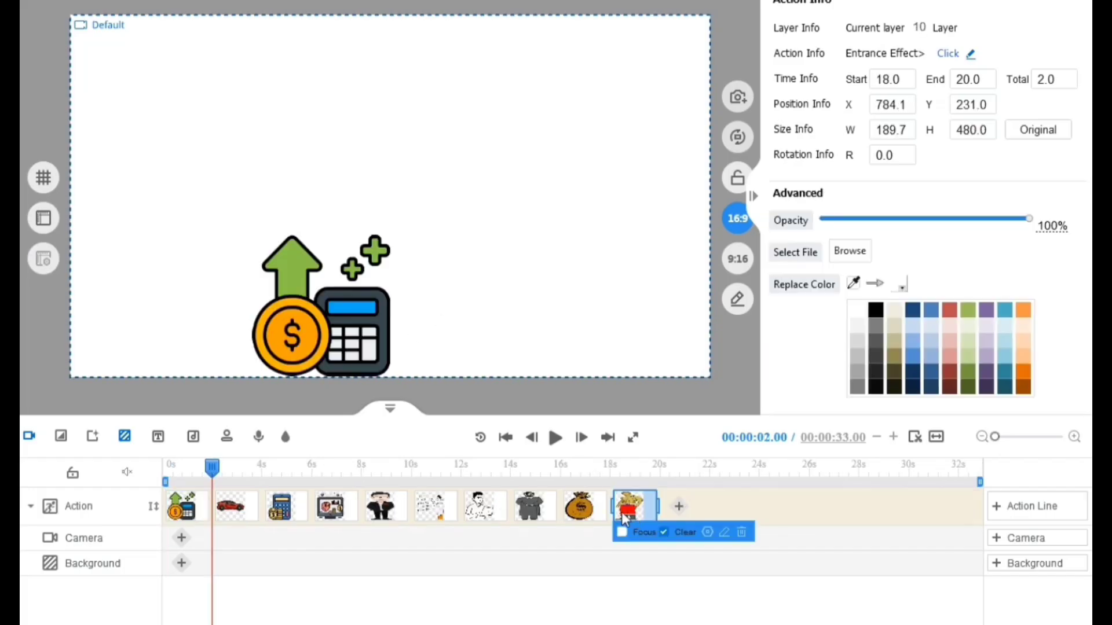
{"action": "left_click", "coordinate": [629, 510]}
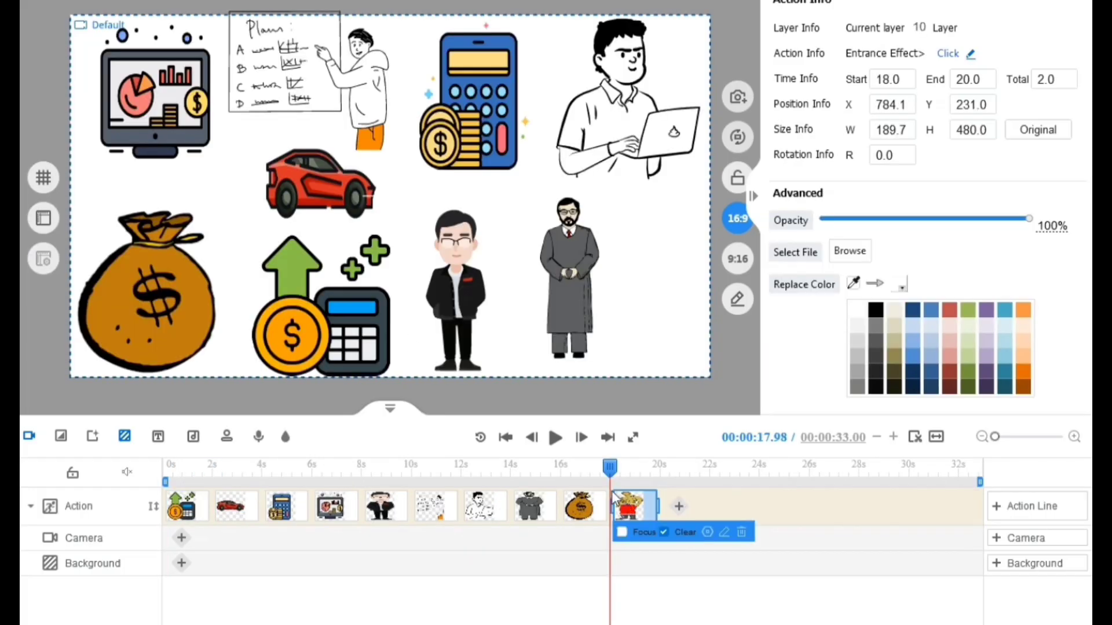
{"action": "left_click", "coordinate": [556, 439]}
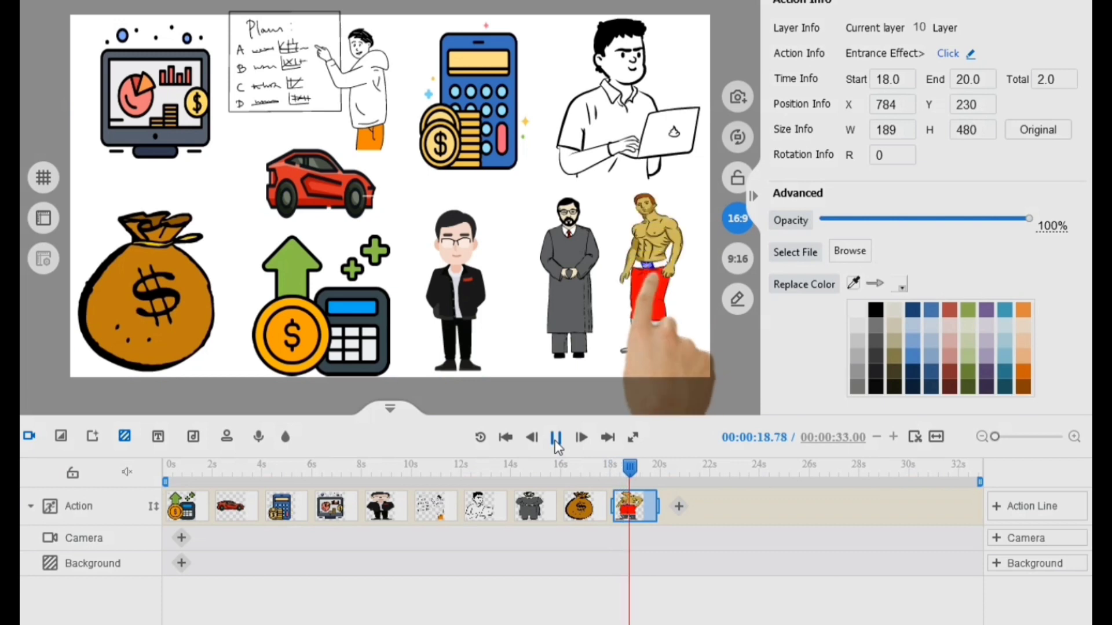
{"action": "left_click", "coordinate": [556, 440]}
Lengthen the muscular man's Click entrance so it ends at about 25.2 seconds, and replay it from about 18 seconds.
{"action": "mouse_move", "coordinate": [656, 499]}
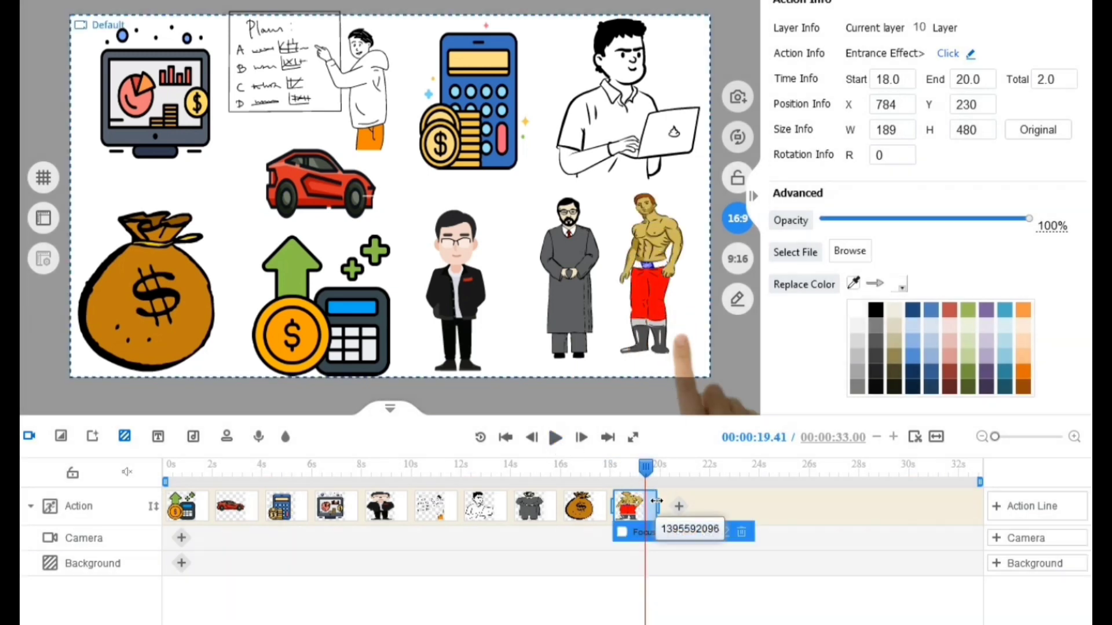
{"action": "left_click_drag", "start_coordinate": [657, 501], "coordinate": [785, 515]}
{"action": "left_click_drag", "start_coordinate": [646, 467], "coordinate": [607, 467]}
{"action": "left_click", "coordinate": [555, 438]}
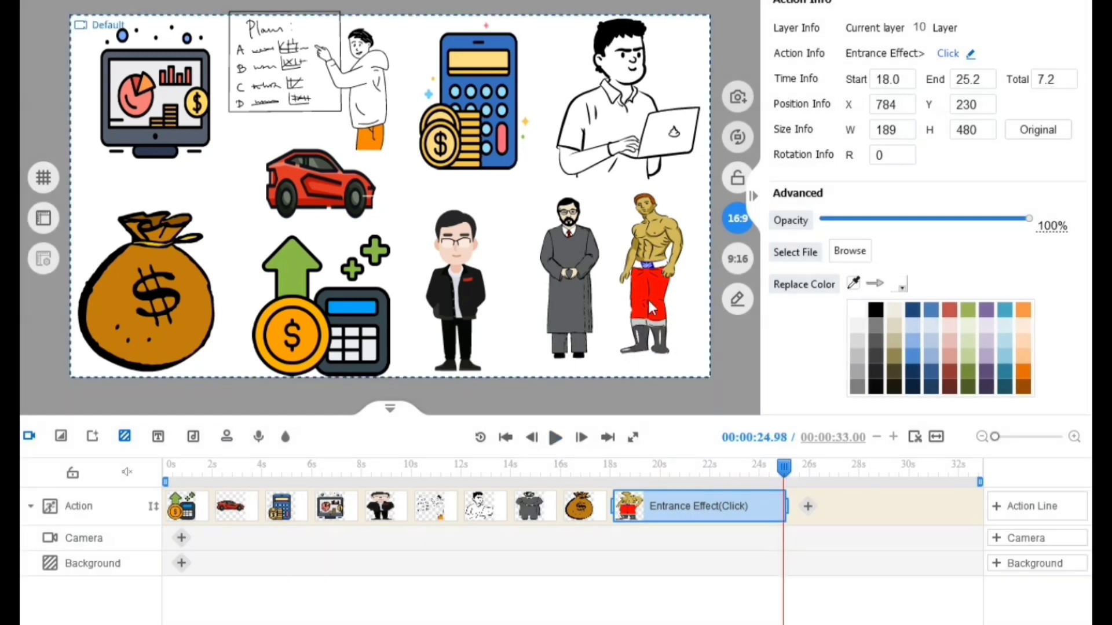
Change the muscular man's entrance effect from Click to SVG Drawing.
{"action": "left_click", "coordinate": [647, 301]}
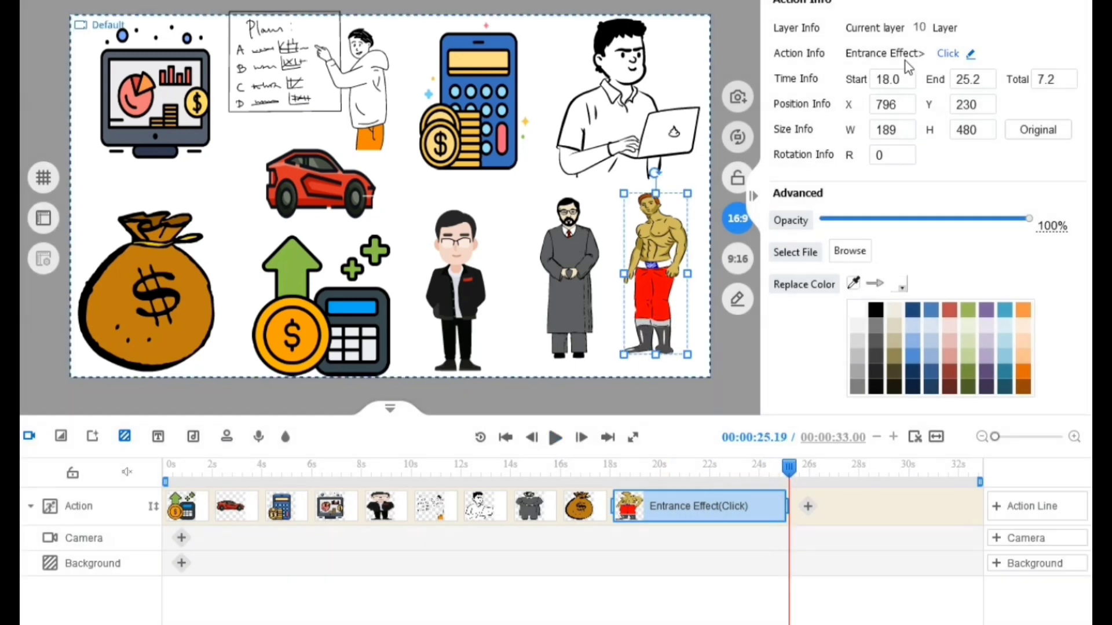
{"action": "left_click", "coordinate": [950, 54]}
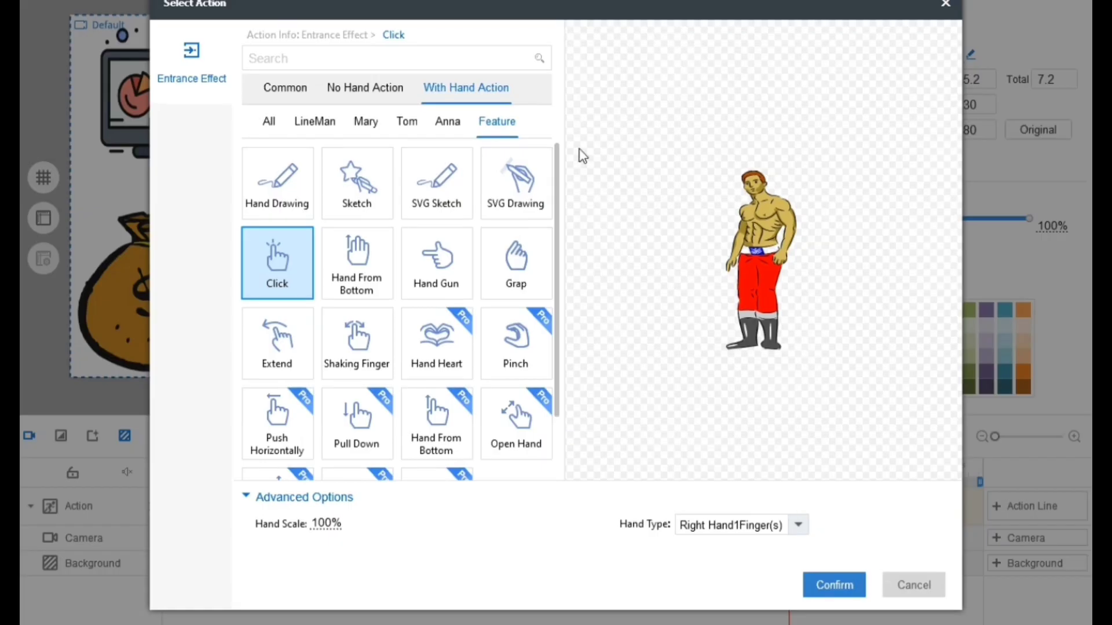
{"action": "left_click", "coordinate": [516, 181]}
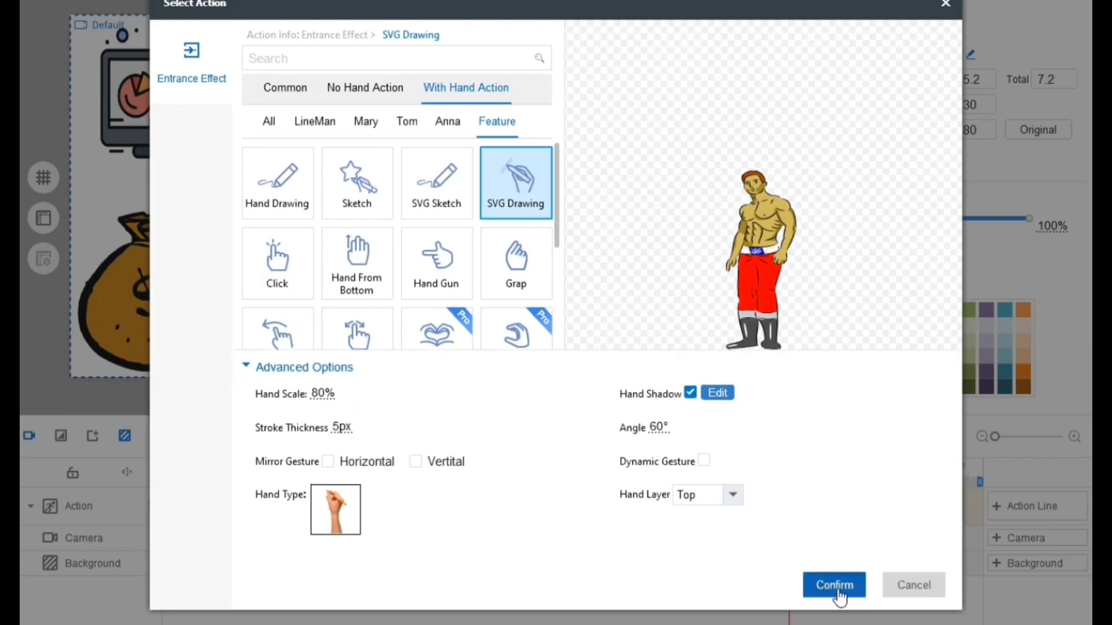
{"action": "left_click", "coordinate": [834, 584]}
Preview the muscular man's drawn entrance from about 17.6 seconds, and shorten it to 0.6 seconds so it ends at 18.7 seconds.
{"action": "left_click_drag", "start_coordinate": [750, 467], "coordinate": [600, 467]}
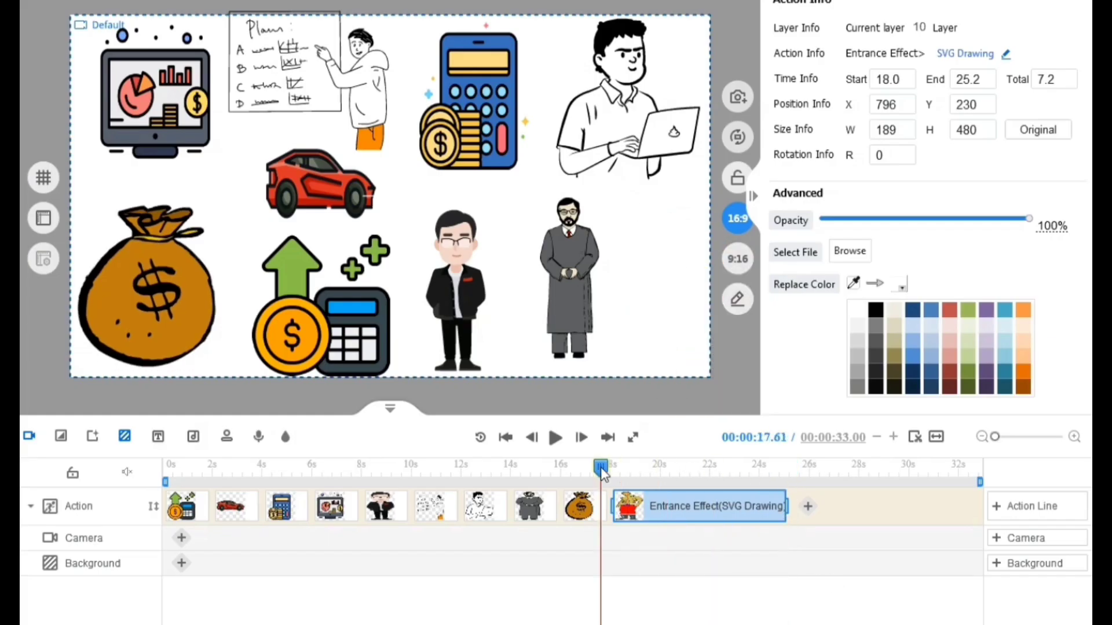
{"action": "left_click", "coordinate": [564, 439]}
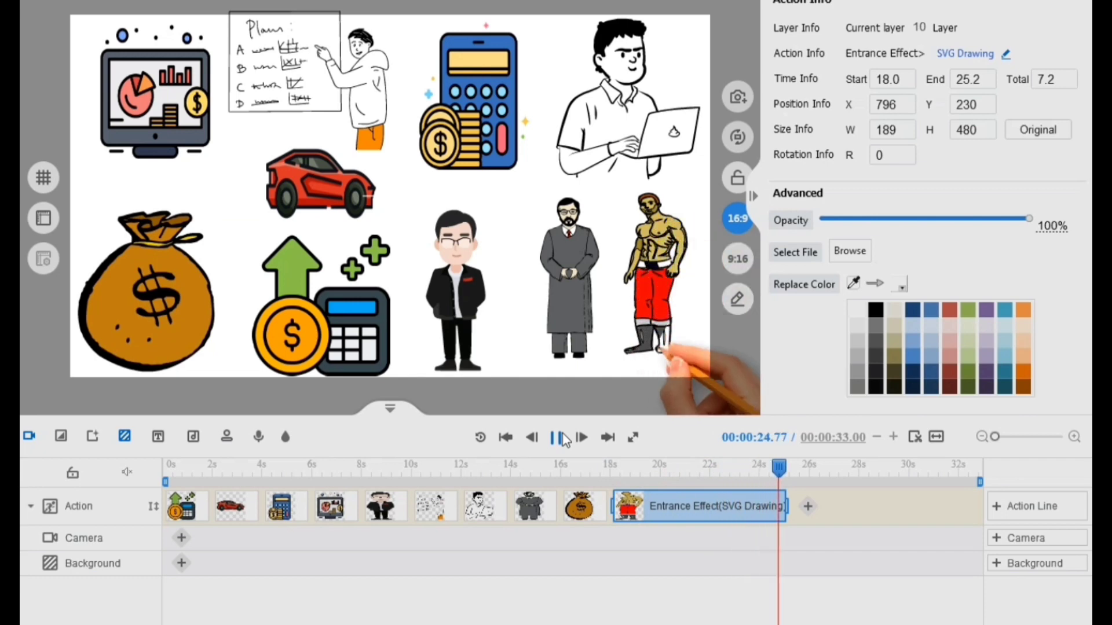
{"action": "left_click", "coordinate": [559, 437]}
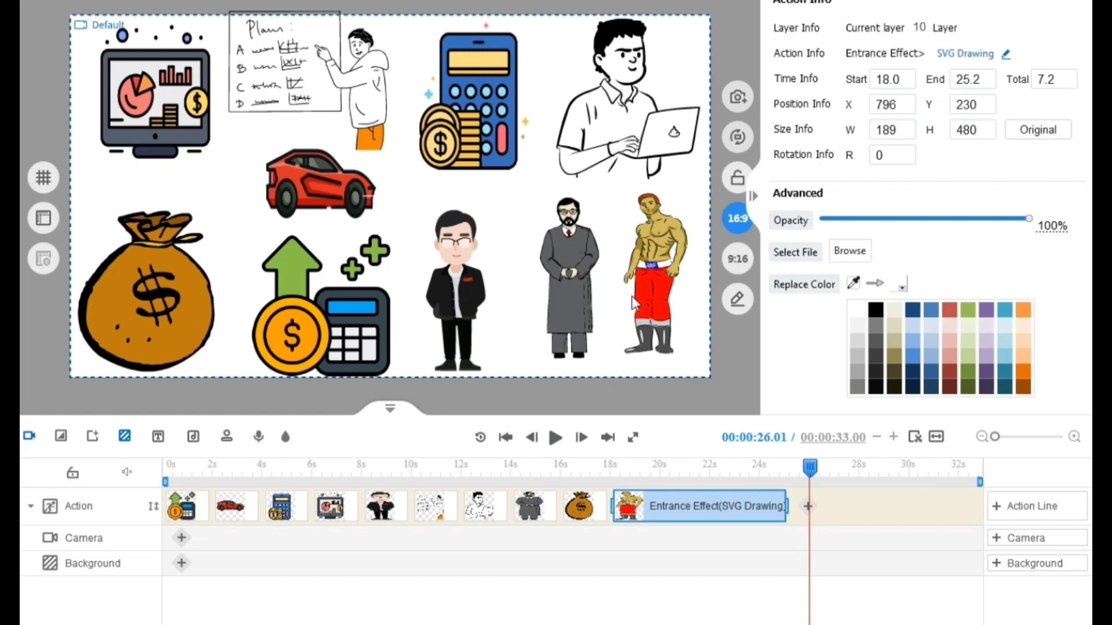
{"action": "mouse_move", "coordinate": [731, 497]}
{"action": "left_mouse_down"}
{"action": "mouse_move", "coordinate": [785, 514]}
{"action": "mouse_move", "coordinate": [906, 511]}
{"action": "mouse_move", "coordinate": [672, 510]}
{"action": "mouse_move", "coordinate": [651, 507]}
{"action": "mouse_move", "coordinate": [654, 495]}
{"action": "mouse_move", "coordinate": [713, 509]}
{"action": "mouse_move", "coordinate": [849, 512]}
{"action": "mouse_move", "coordinate": [641, 509]}
{"action": "mouse_move", "coordinate": [624, 497]}
{"action": "left_mouse_up"}
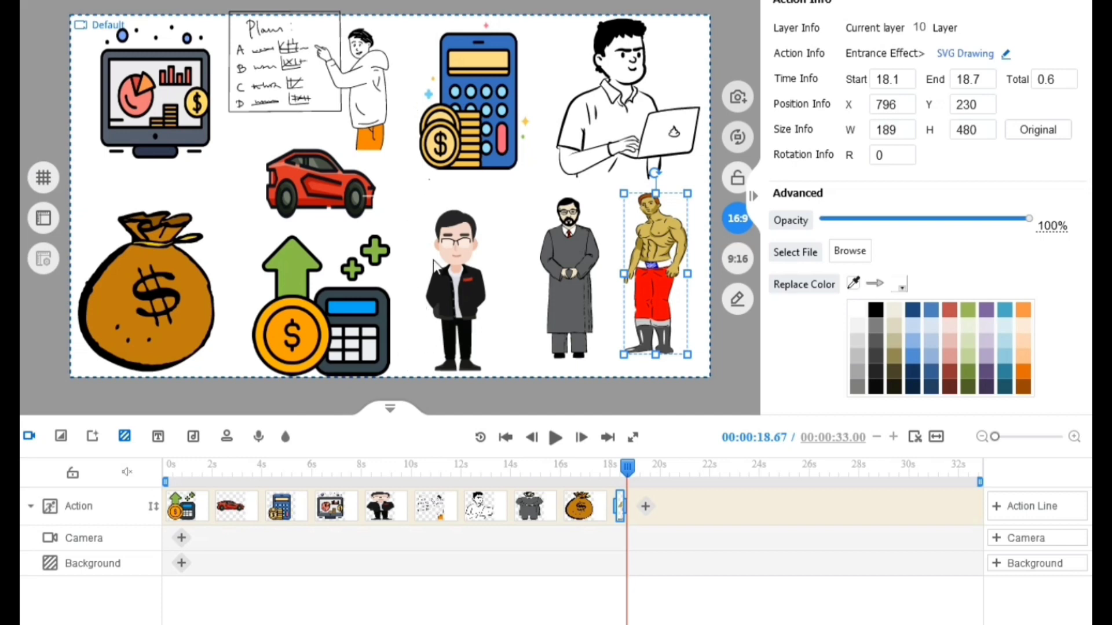
Add the walking woman in purple from the Business images on empty canvas beside the muscular man, and enlarge her to 588 × 919.
{"action": "left_click", "coordinate": [383, 240]}
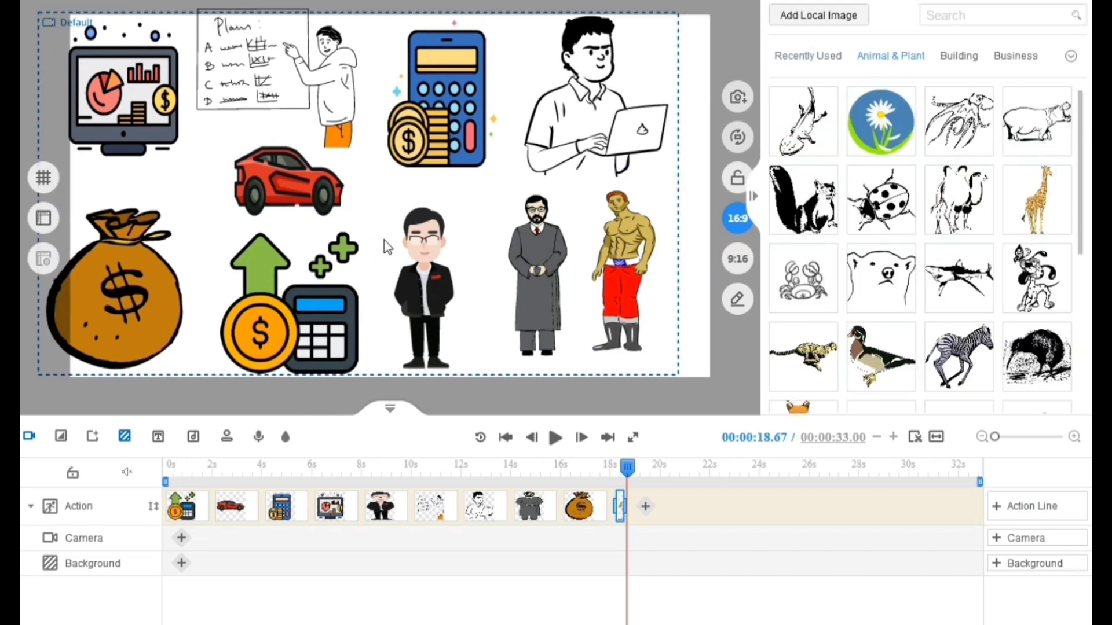
{"action": "left_click_drag", "start_coordinate": [384, 240], "coordinate": [227, 236]}
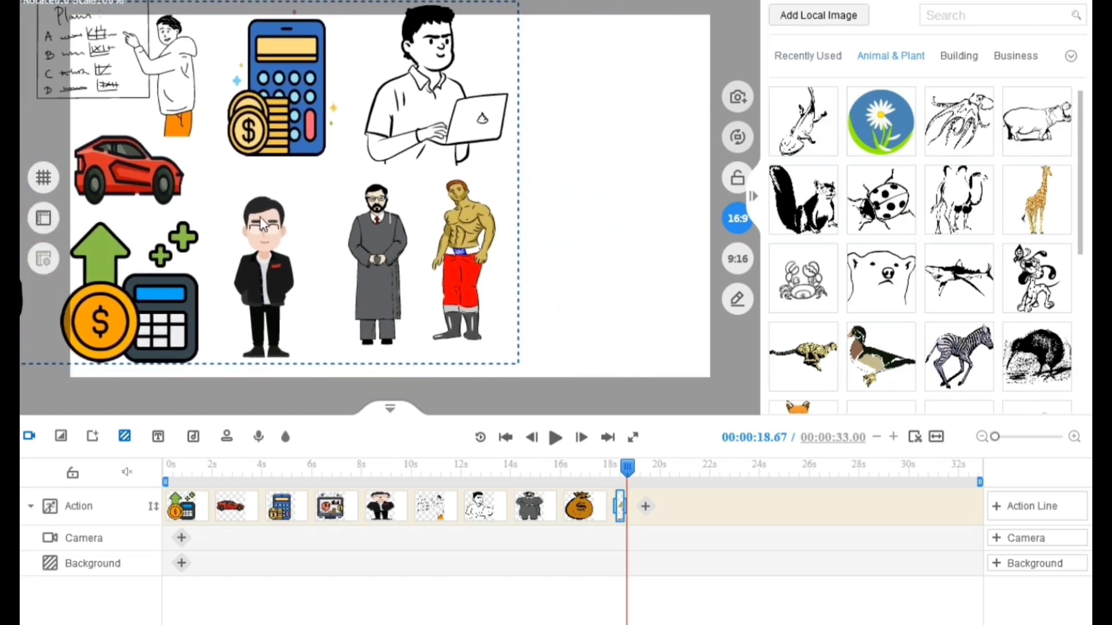
{"action": "left_click_drag", "start_coordinate": [318, 218], "coordinate": [216, 234]}
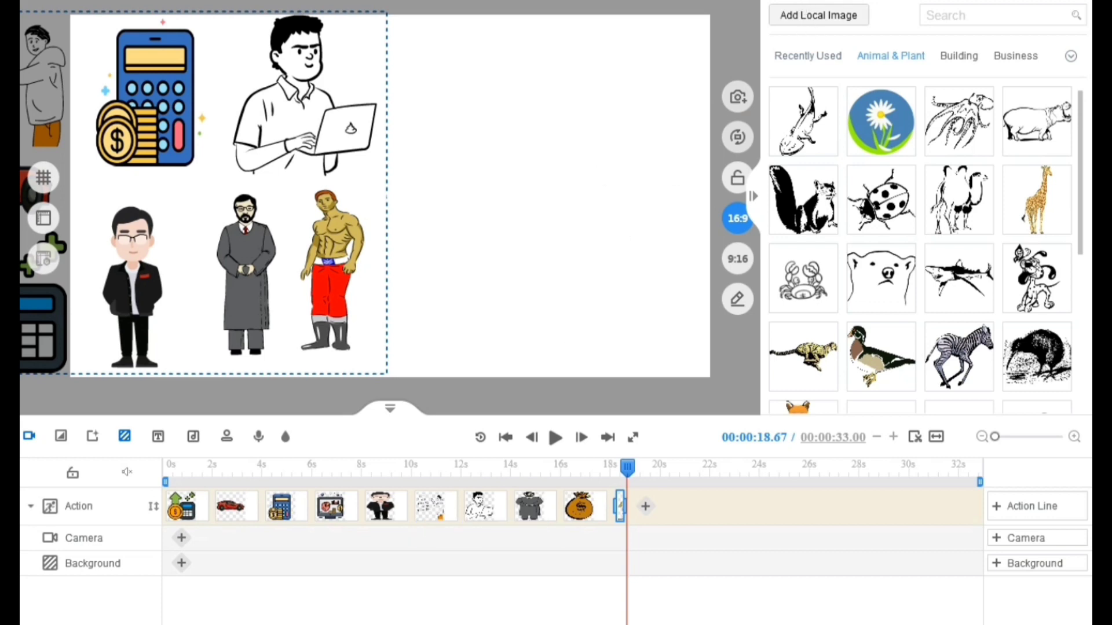
{"action": "left_click", "coordinate": [1016, 55]}
{"action": "left_click_drag", "start_coordinate": [428, 174], "coordinate": [535, 279]}
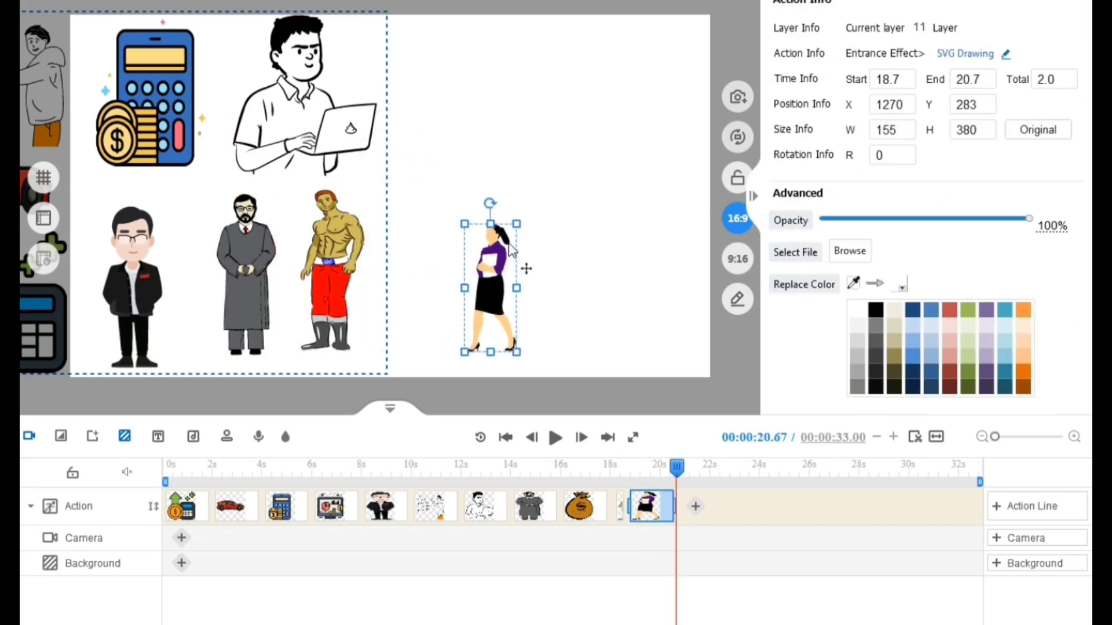
{"action": "left_click_drag", "start_coordinate": [515, 223], "coordinate": [663, 86]}
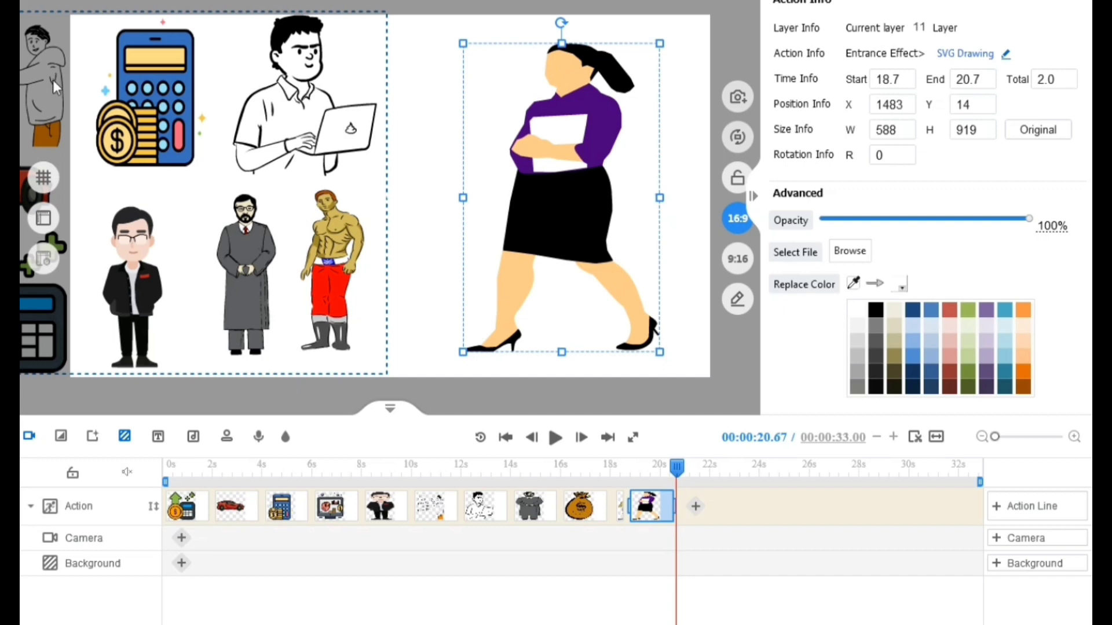
Add a camera with the No Hand Action effect None, and place it between the muscular man's and the walking woman's clips.
{"action": "left_click", "coordinate": [182, 542]}
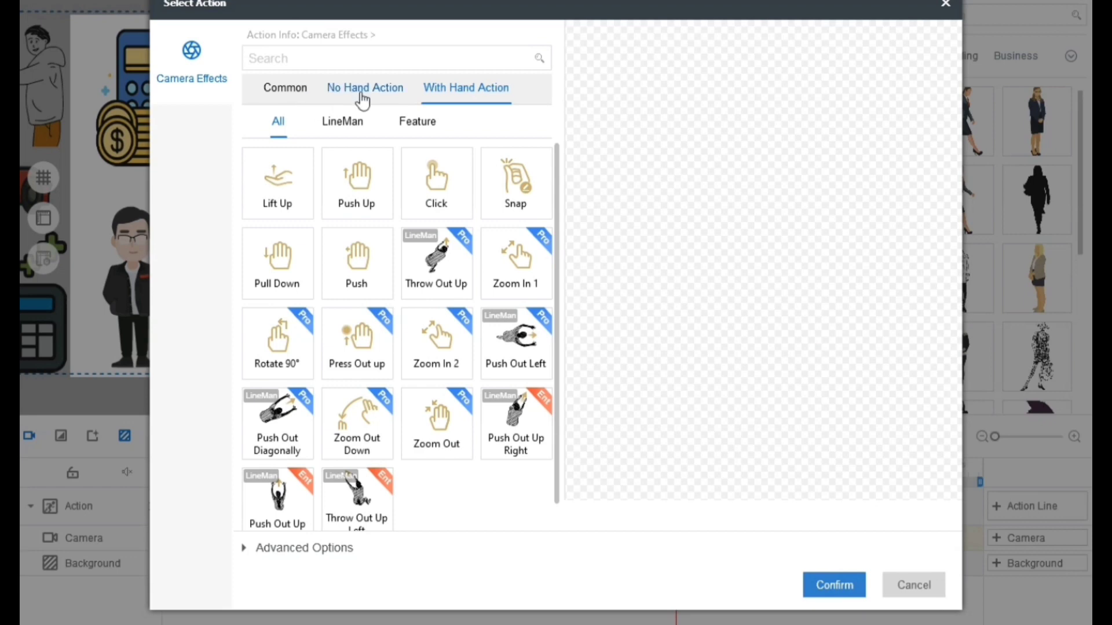
{"action": "left_click", "coordinate": [363, 99]}
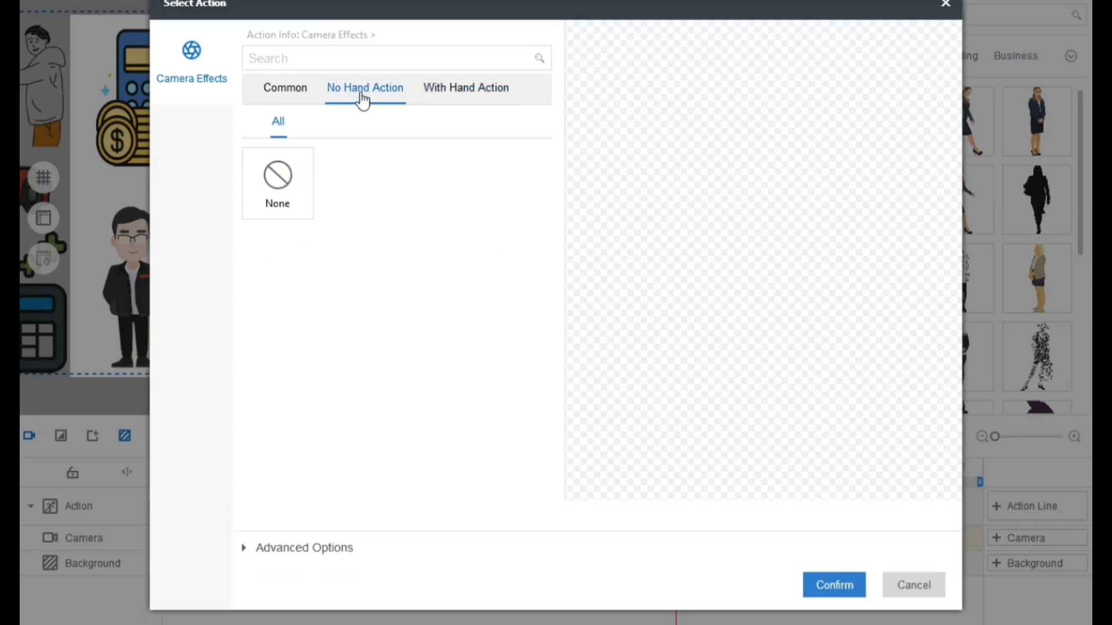
{"action": "left_click", "coordinate": [282, 184]}
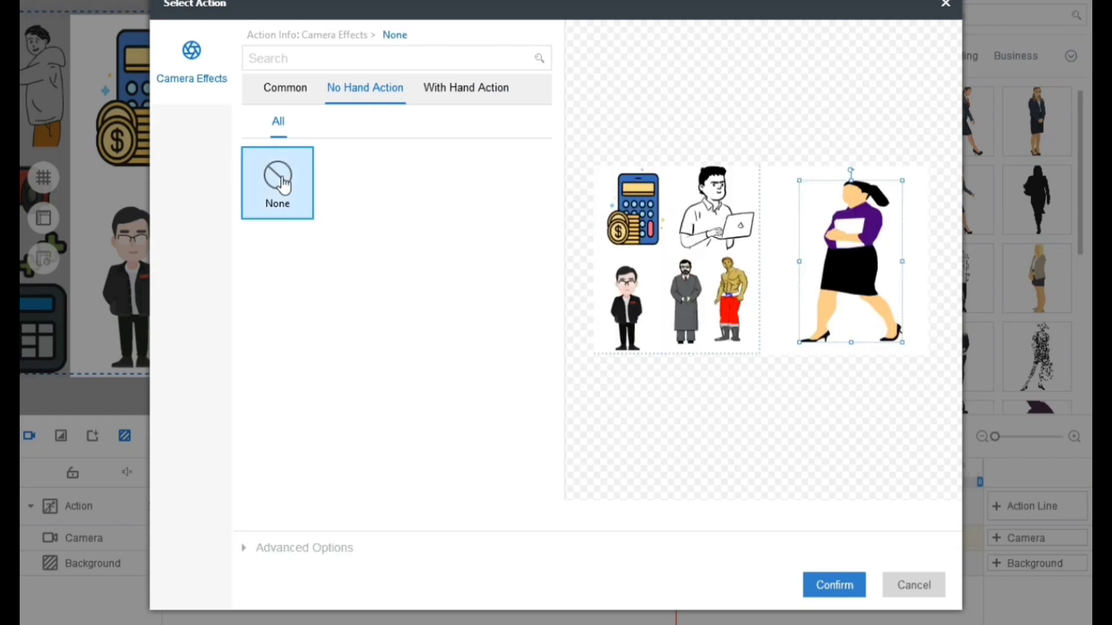
{"action": "left_click", "coordinate": [828, 586]}
{"action": "left_click_drag", "start_coordinate": [186, 539], "coordinate": [634, 541]}
Preview the transition from the muscular man to the walking woman from about 18.5 seconds.
{"action": "left_click", "coordinate": [721, 466]}
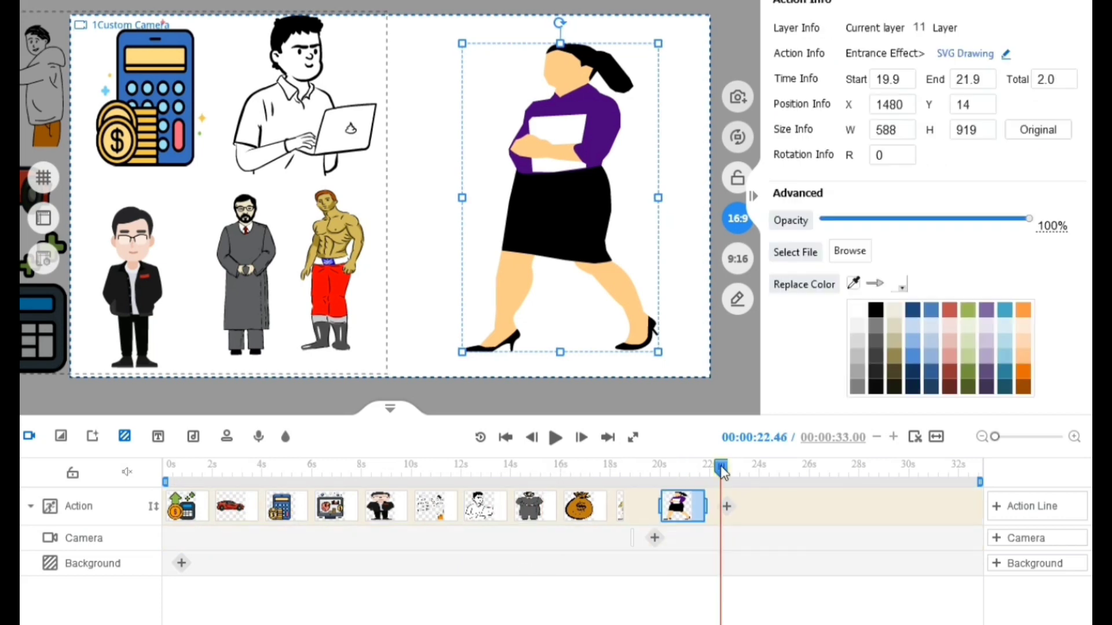
{"action": "left_click_drag", "start_coordinate": [721, 466], "coordinate": [621, 466]}
{"action": "left_click", "coordinate": [556, 438]}
{"action": "left_click", "coordinate": [556, 439]}
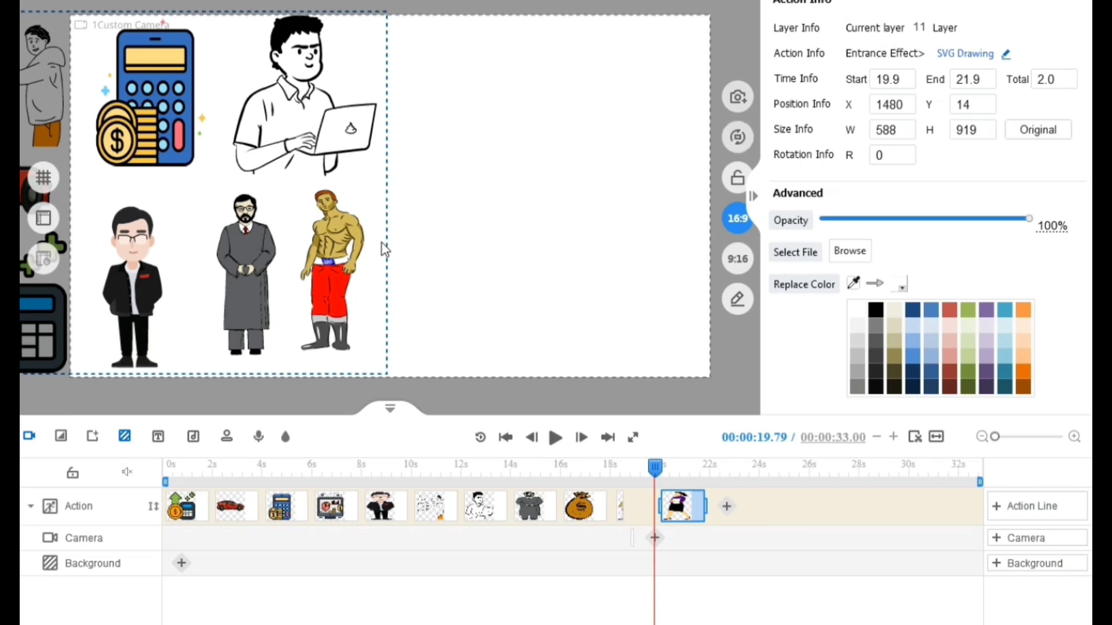
Inspect the muscular man's, camera's and walking woman's clips, and replay the transition from 18.67 to about 22.4 seconds.
{"action": "left_click", "coordinate": [322, 248]}
{"action": "left_click", "coordinate": [636, 542]}
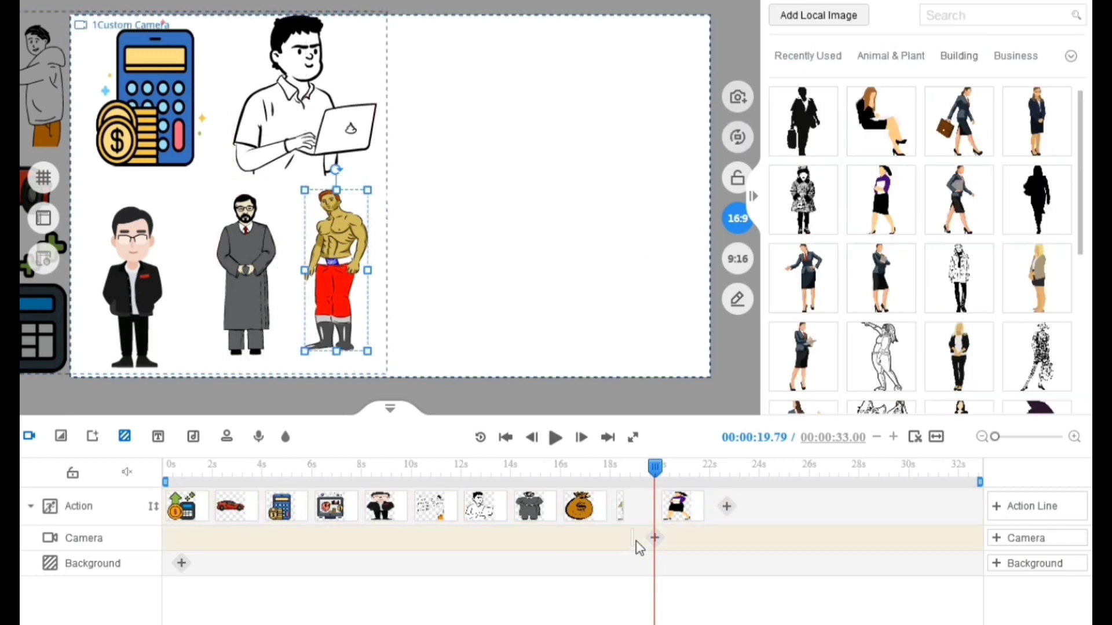
{"action": "mouse_move", "coordinate": [687, 521]}
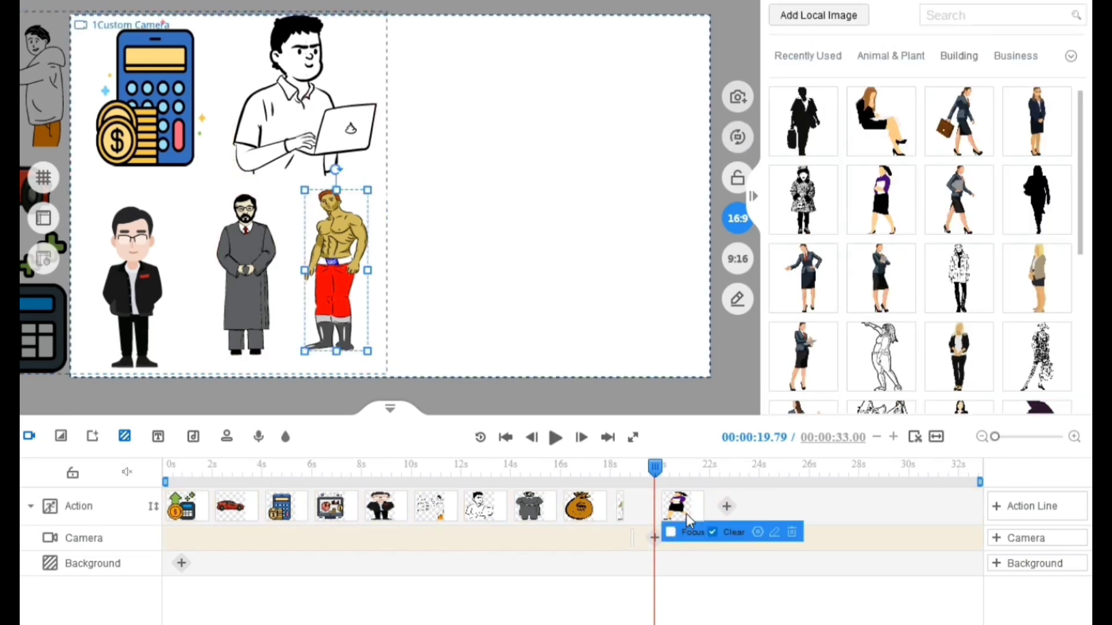
{"action": "left_click", "coordinate": [686, 513]}
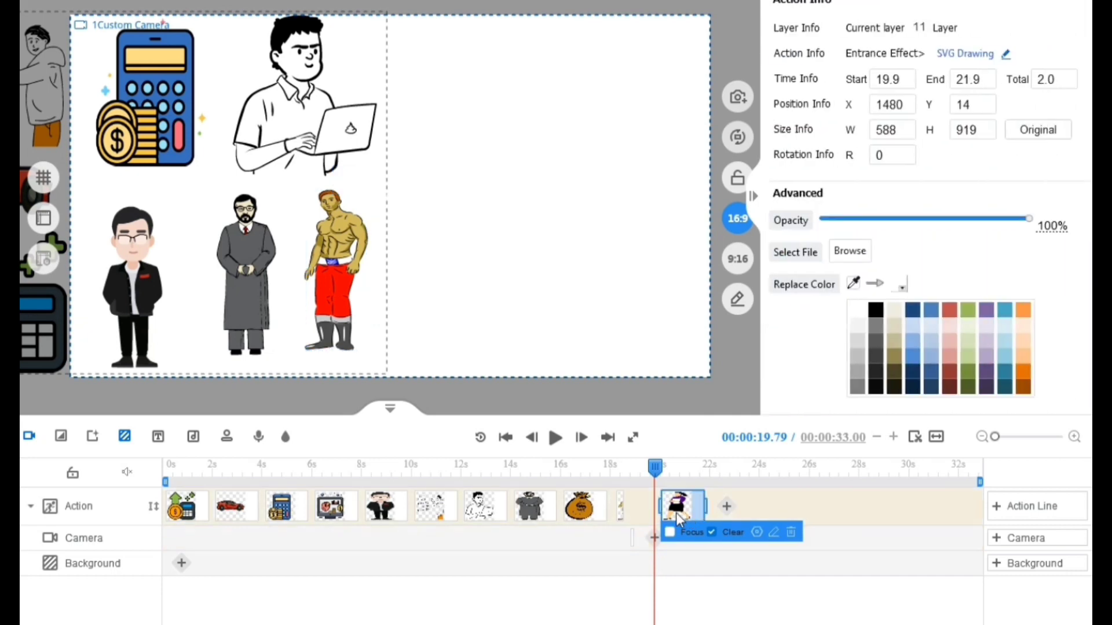
{"action": "left_click", "coordinate": [619, 506]}
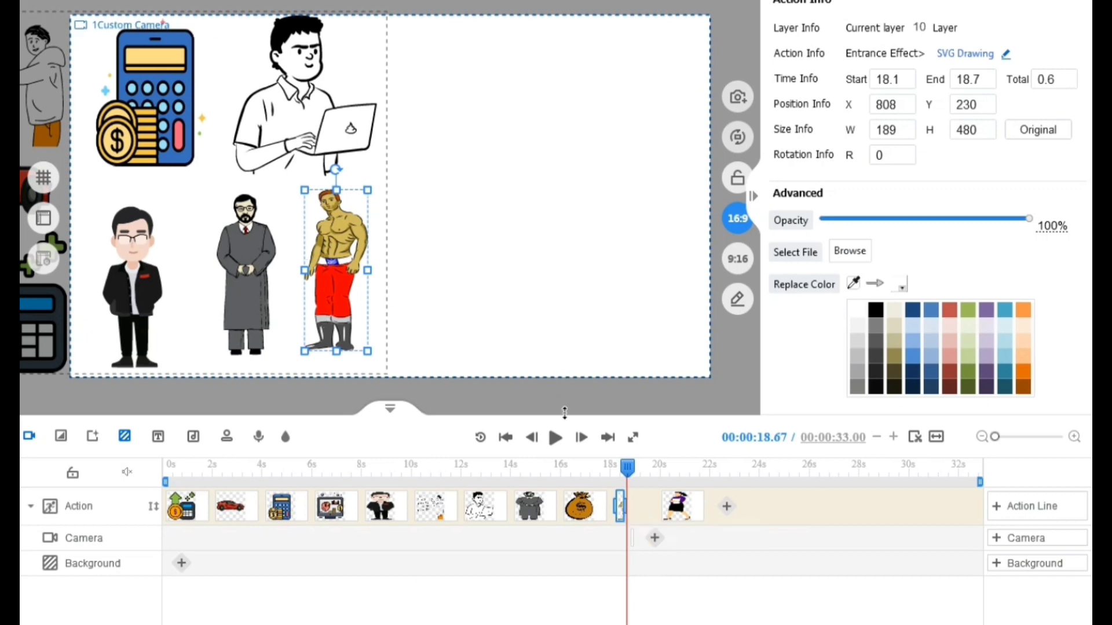
{"action": "left_click", "coordinate": [555, 439]}
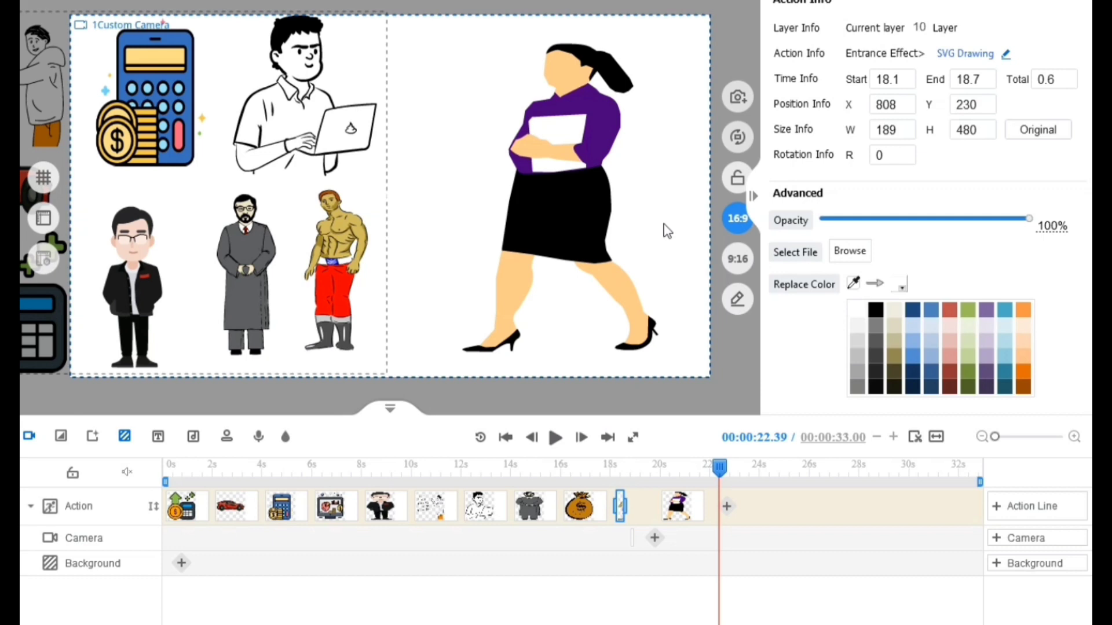
Add the pointing woman drawing at 22.4 seconds, sized 646 × 850, and a second camera with effect None just before her clip.
{"action": "left_click_drag", "start_coordinate": [666, 231], "coordinate": [348, 219]}
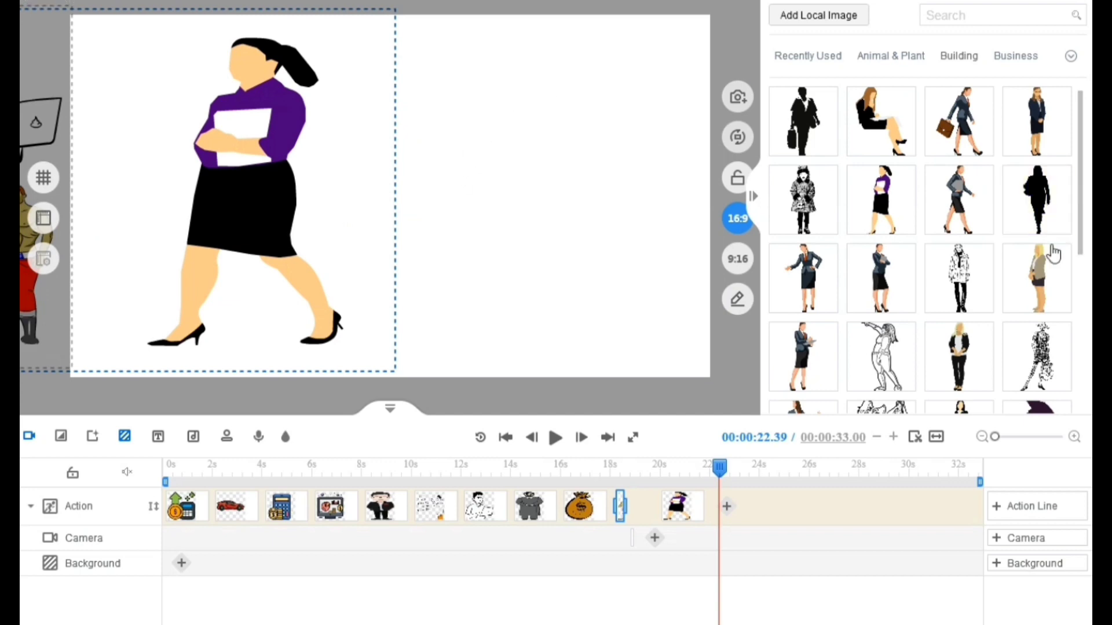
{"action": "left_click_drag", "start_coordinate": [881, 356], "coordinate": [614, 93]}
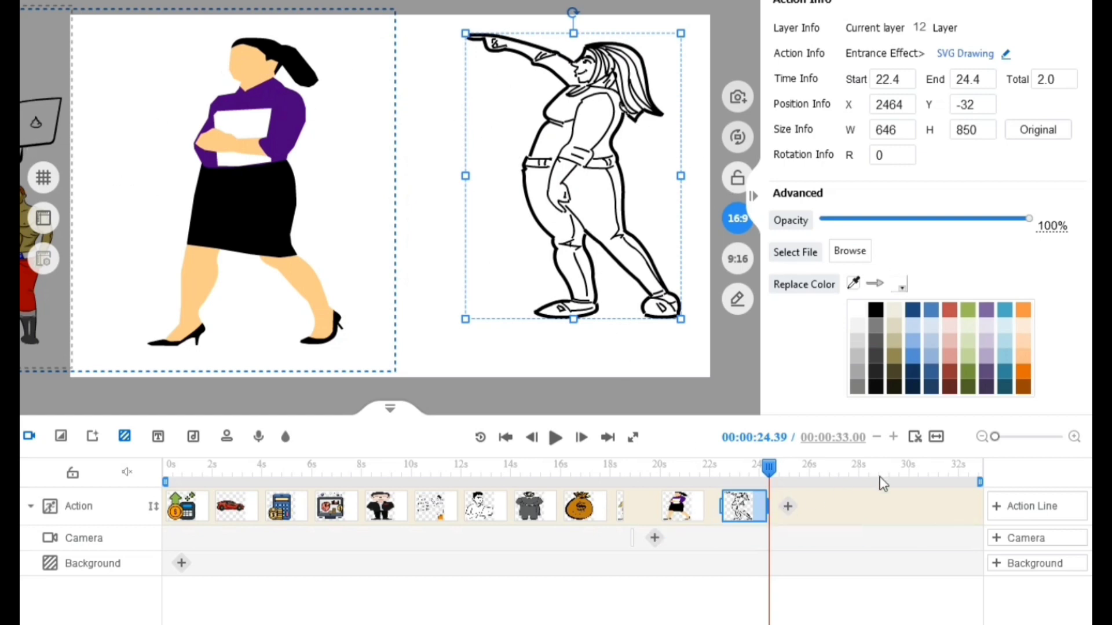
{"action": "left_click", "coordinate": [655, 538]}
{"action": "left_click", "coordinate": [280, 183]}
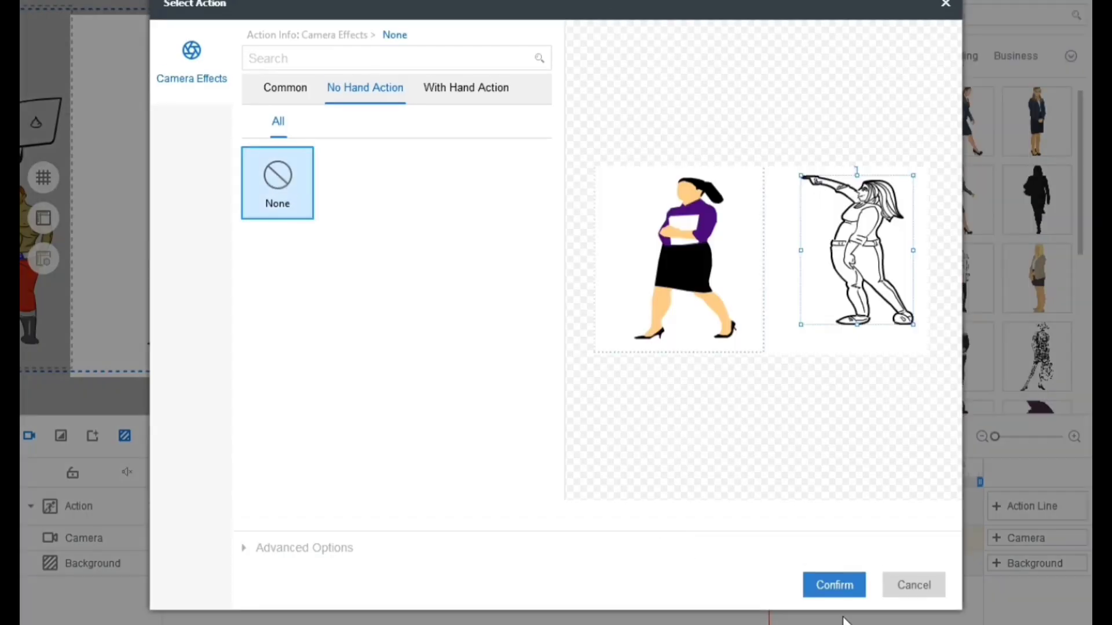
{"action": "left_click", "coordinate": [836, 586]}
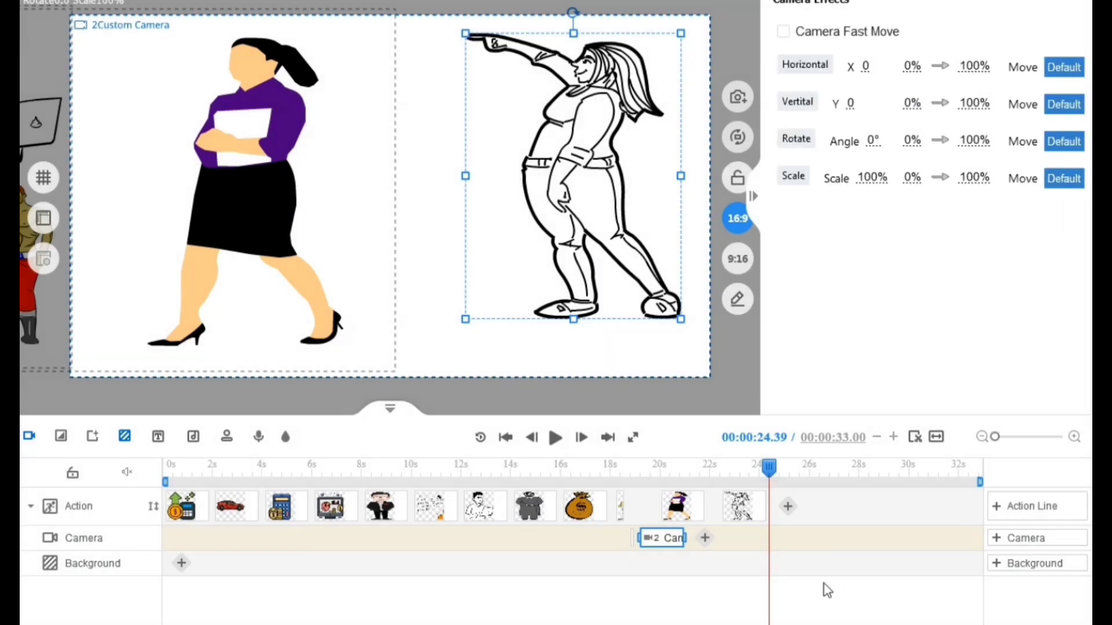
{"action": "left_click_drag", "start_coordinate": [656, 537], "coordinate": [718, 539]}
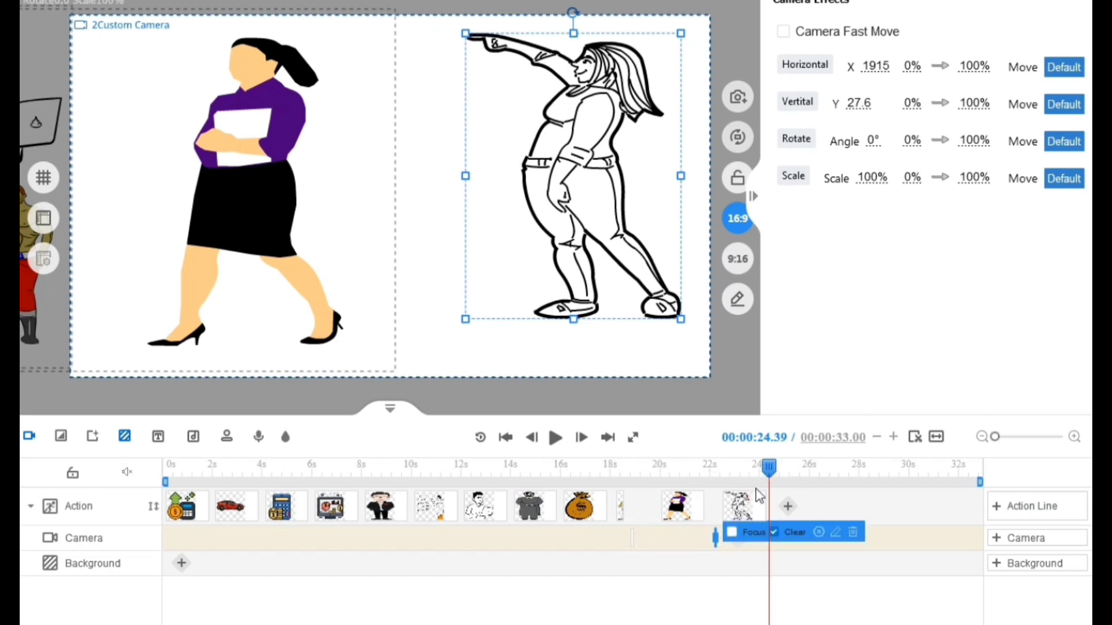
Preview both women's entrances and the camera moves from about 19 seconds, and replay them from 19.8 seconds.
{"action": "left_click_drag", "start_coordinate": [747, 478], "coordinate": [633, 472]}
{"action": "left_click", "coordinate": [558, 446]}
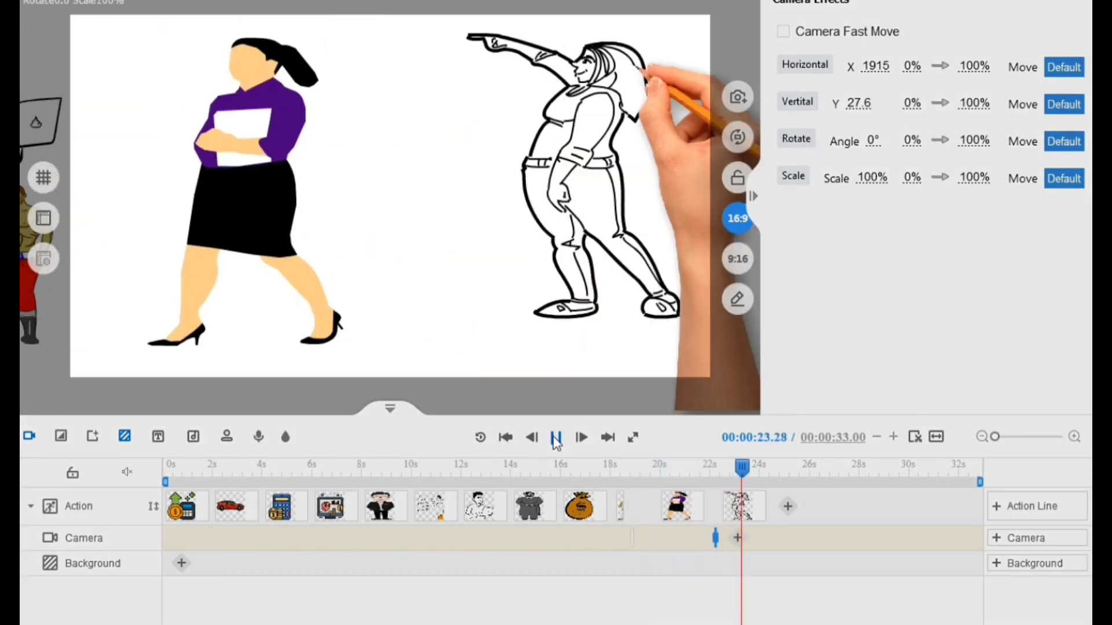
{"action": "left_click", "coordinate": [556, 440]}
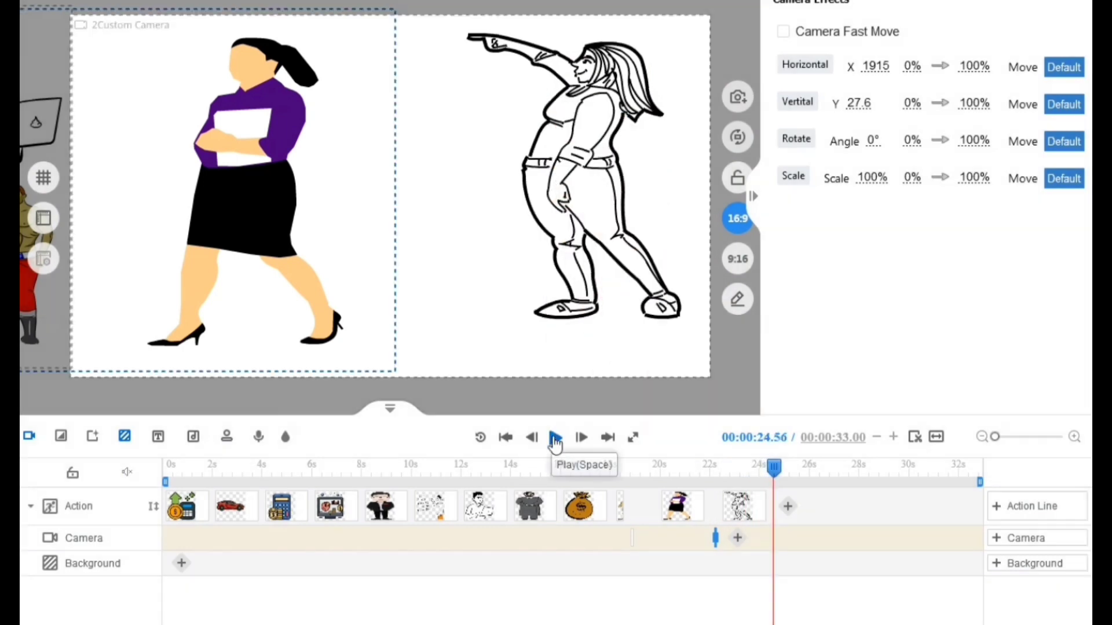
{"action": "left_click_drag", "start_coordinate": [775, 467], "coordinate": [655, 466]}
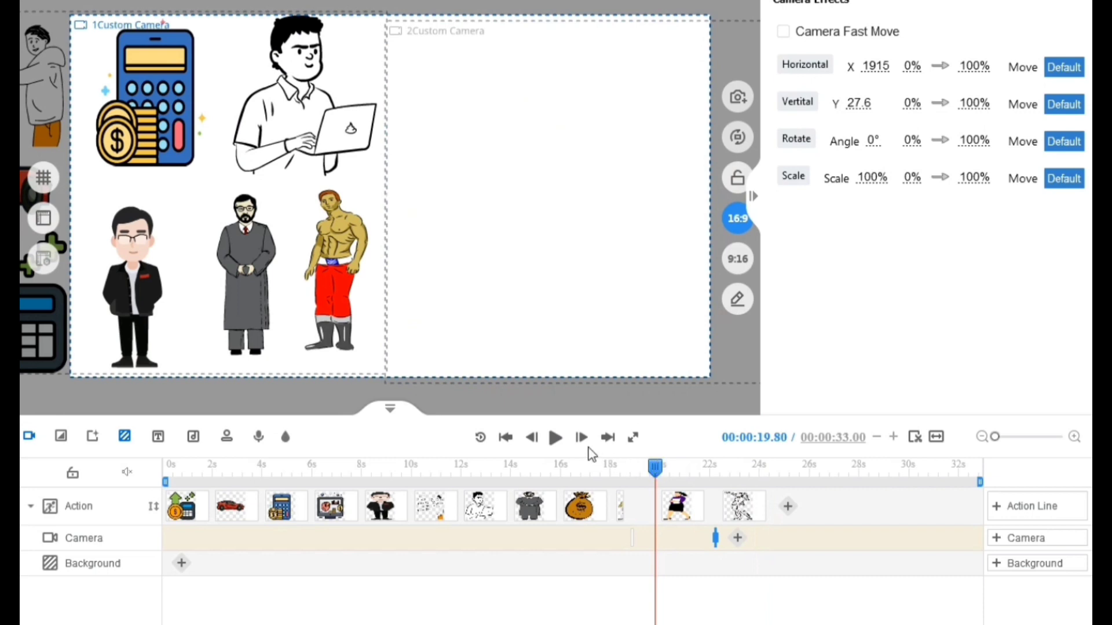
{"action": "left_click", "coordinate": [560, 444]}
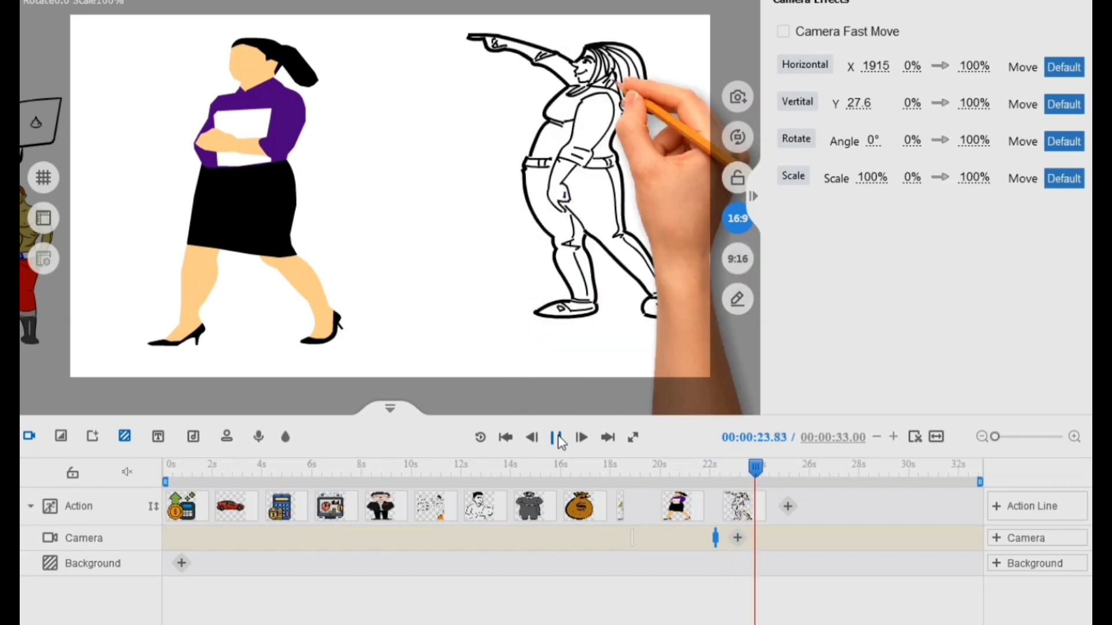
{"action": "left_click", "coordinate": [560, 444]}
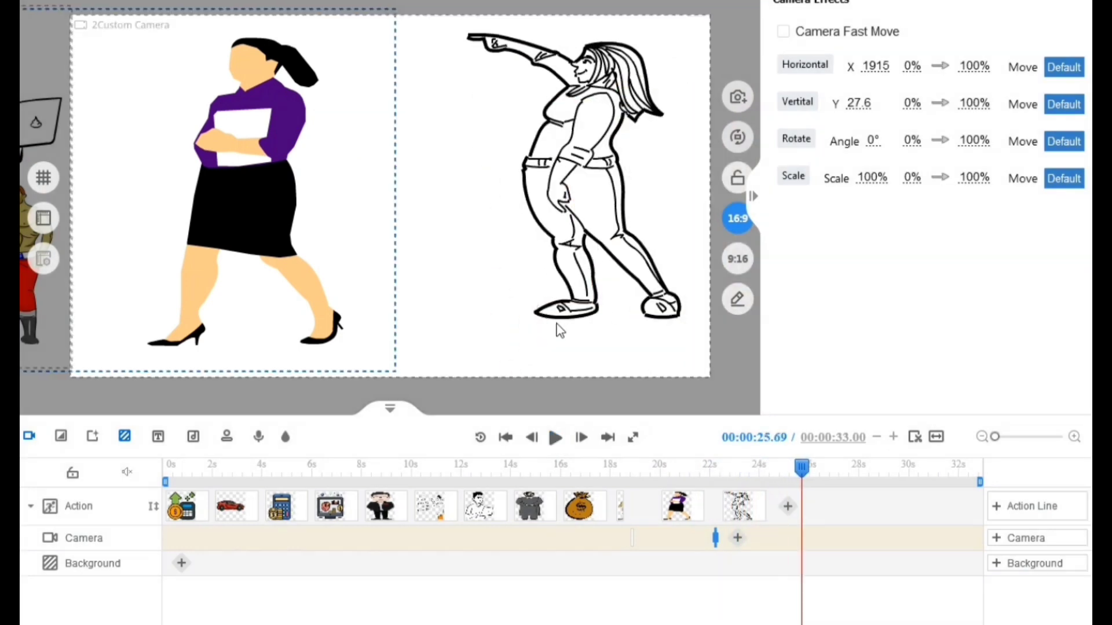
Add a third camera with effect None on the empty area beyond the pointing woman and move its clip to 24.92–26.92 seconds.
{"action": "left_click_drag", "start_coordinate": [598, 357], "coordinate": [114, 341]}
{"action": "left_click_drag", "start_coordinate": [350, 295], "coordinate": [256, 315]}
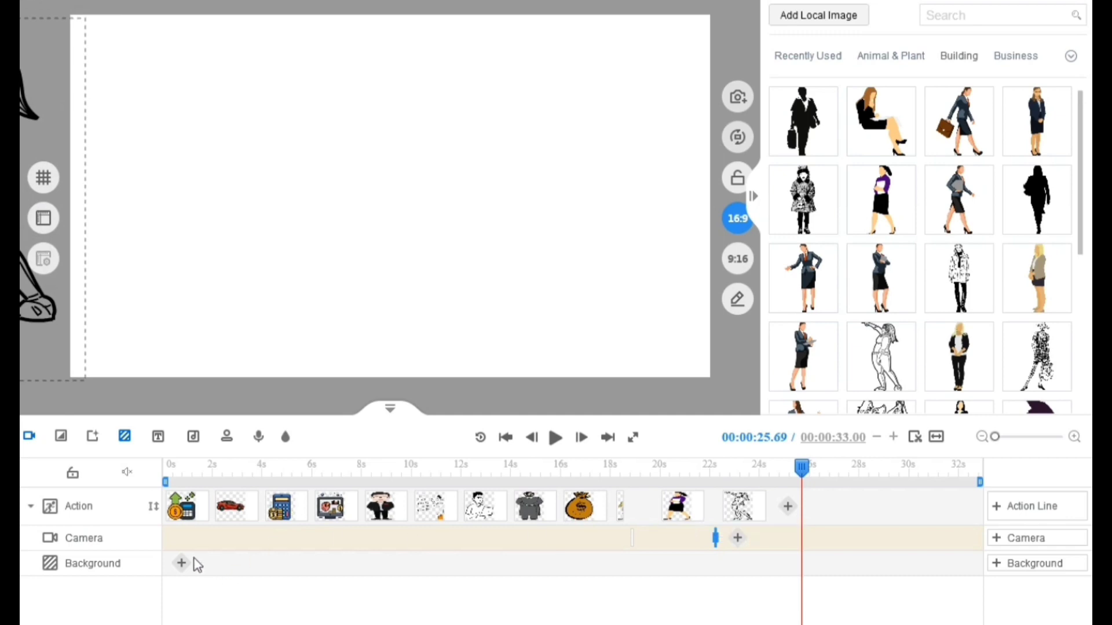
{"action": "left_click", "coordinate": [739, 543]}
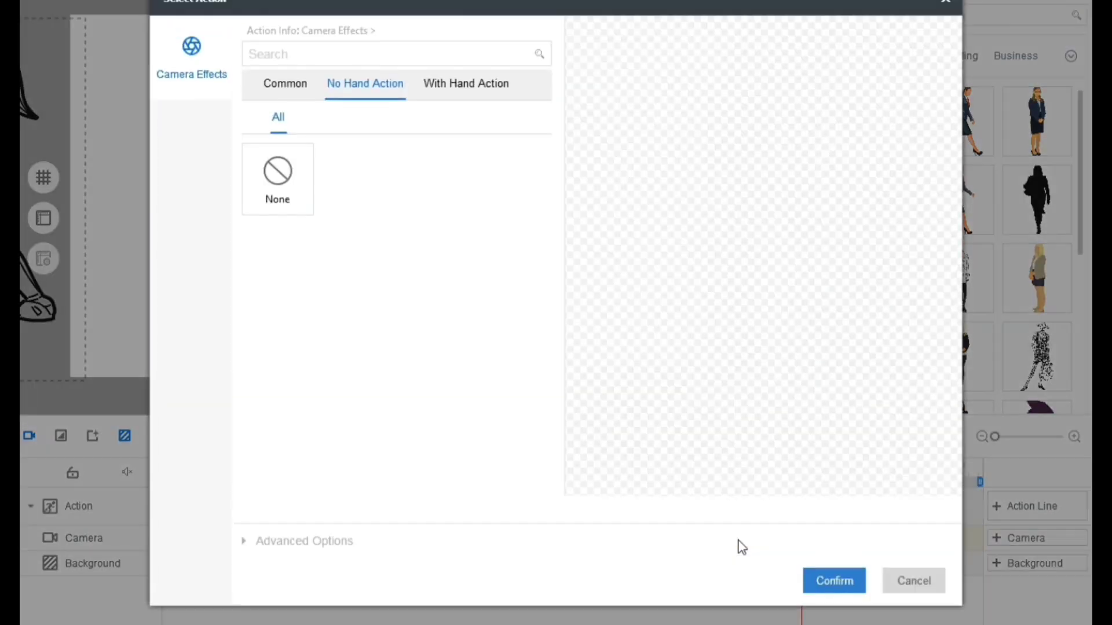
{"action": "left_click", "coordinate": [277, 206]}
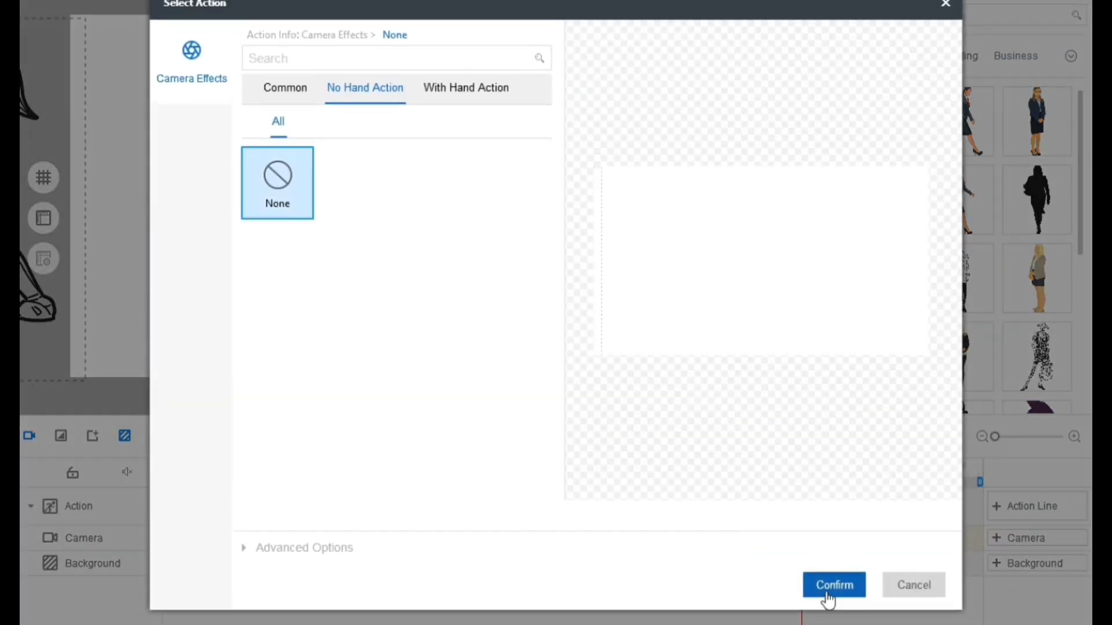
{"action": "left_click", "coordinate": [834, 585]}
{"action": "left_click", "coordinate": [765, 539]}
{"action": "left_click_drag", "start_coordinate": [769, 541], "coordinate": [812, 542]}
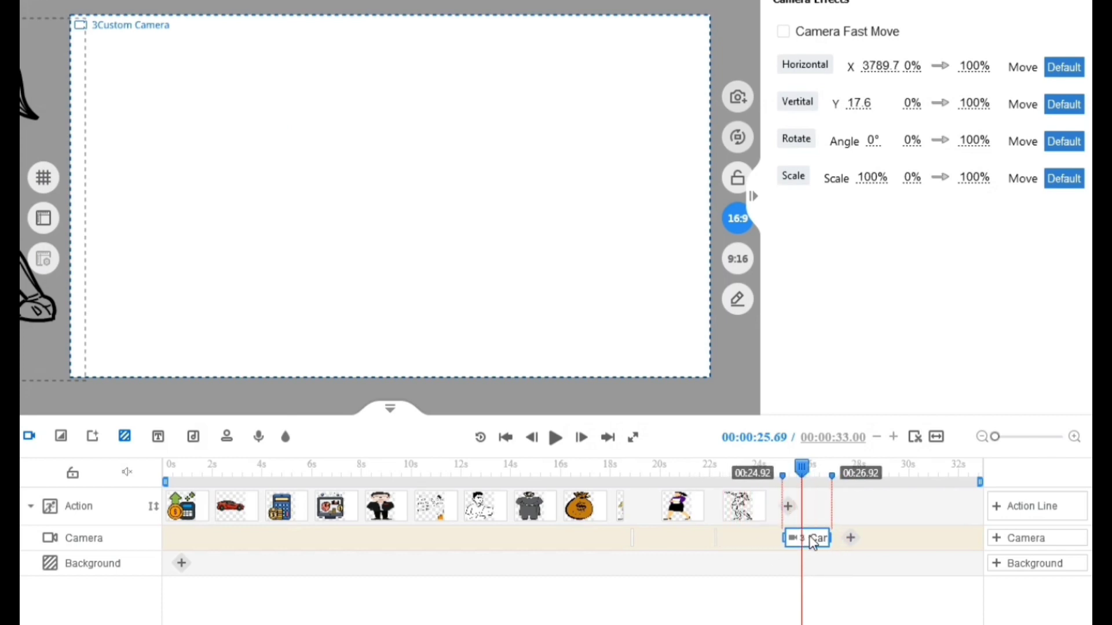
Preview the move from the pointing woman to the third camera, starting from the end of her clip.
{"action": "left_click", "coordinate": [749, 509]}
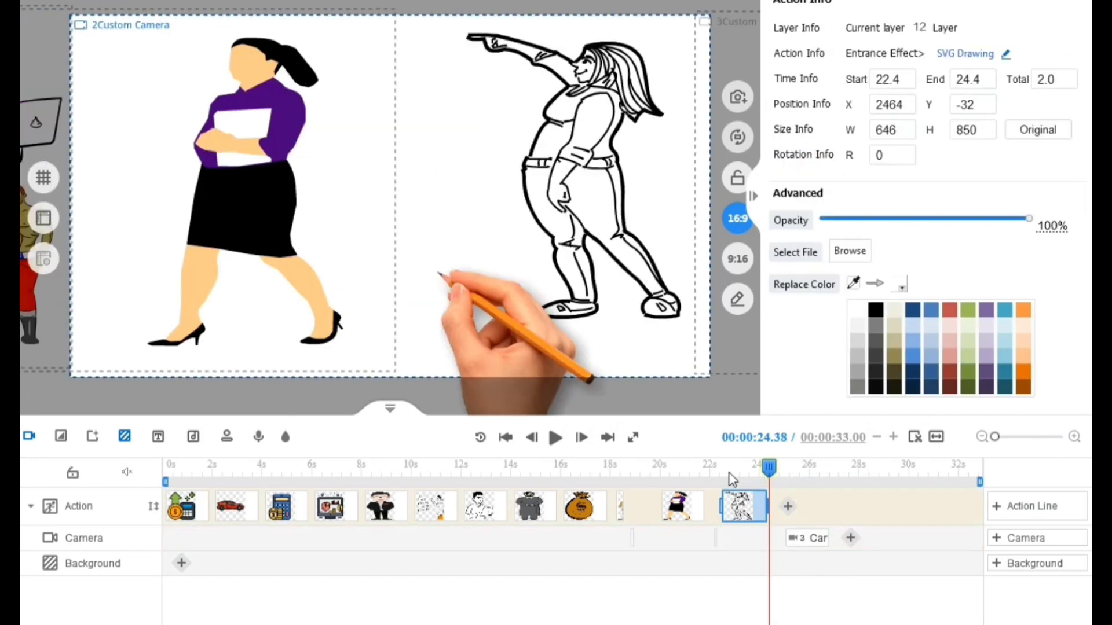
{"action": "left_click", "coordinate": [555, 438]}
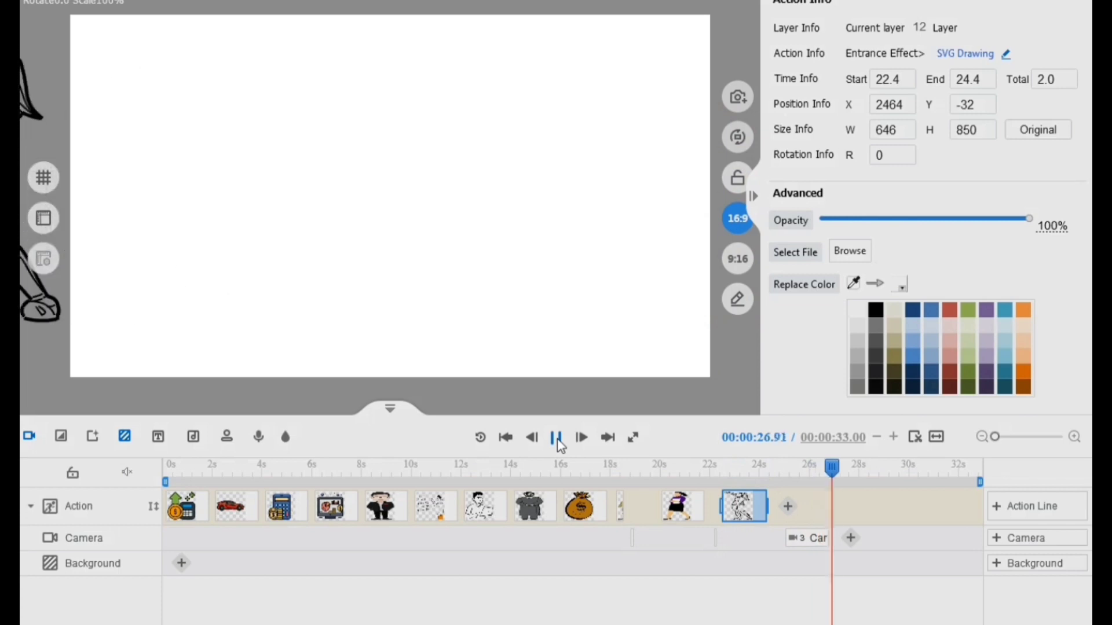
{"action": "left_click", "coordinate": [556, 439]}
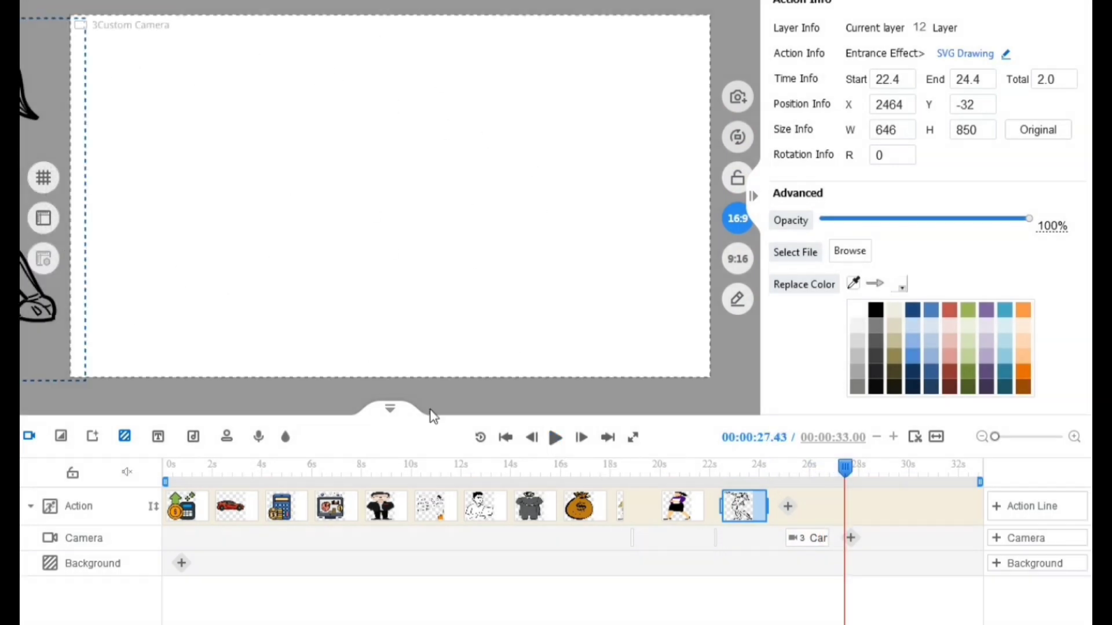
Fill the third camera's scene with the blonde woman, the two women with the megaphone, the woman raising her hand and a gold trophy.
{"action": "left_click", "coordinate": [760, 509]}
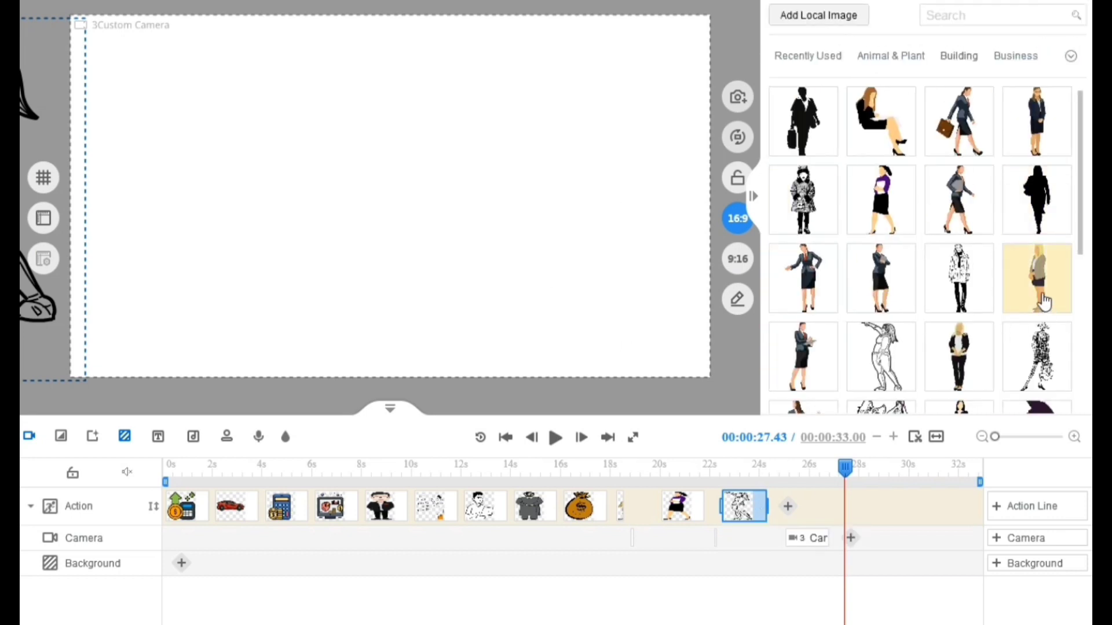
{"action": "left_click", "coordinate": [1036, 278]}
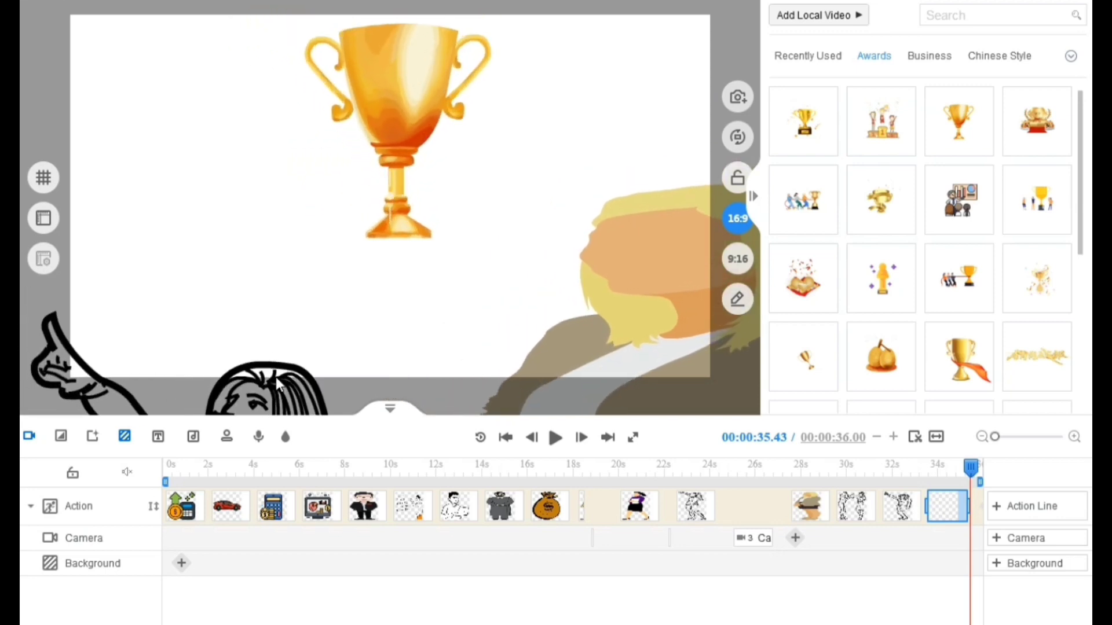
{"action": "left_click", "coordinate": [341, 293]}
{"action": "mouse_move", "coordinate": [340, 293]}
{"action": "left_mouse_down"}
{"action": "mouse_move", "coordinate": [347, 226]}
{"action": "mouse_move", "coordinate": [367, 227]}
{"action": "left_mouse_up"}
{"action": "left_click", "coordinate": [409, 179]}
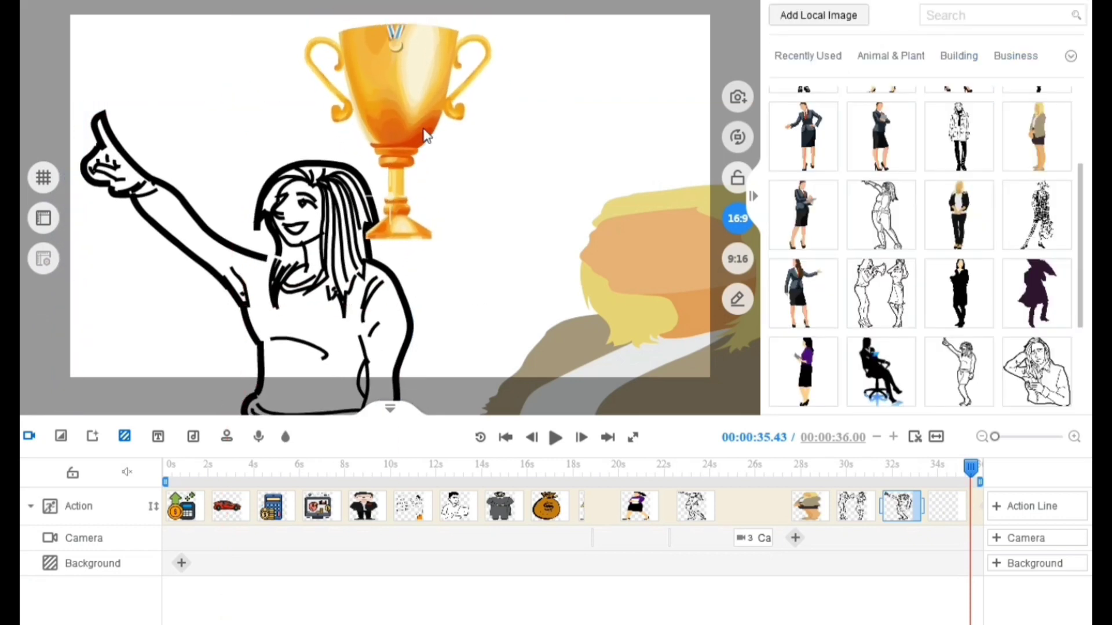
Shrink the gold trophy and place it just above the woman's raised hand.
{"action": "left_click", "coordinate": [423, 153]}
{"action": "left_click_drag", "start_coordinate": [409, 124], "coordinate": [133, 113]}
{"action": "left_click", "coordinate": [433, 115]}
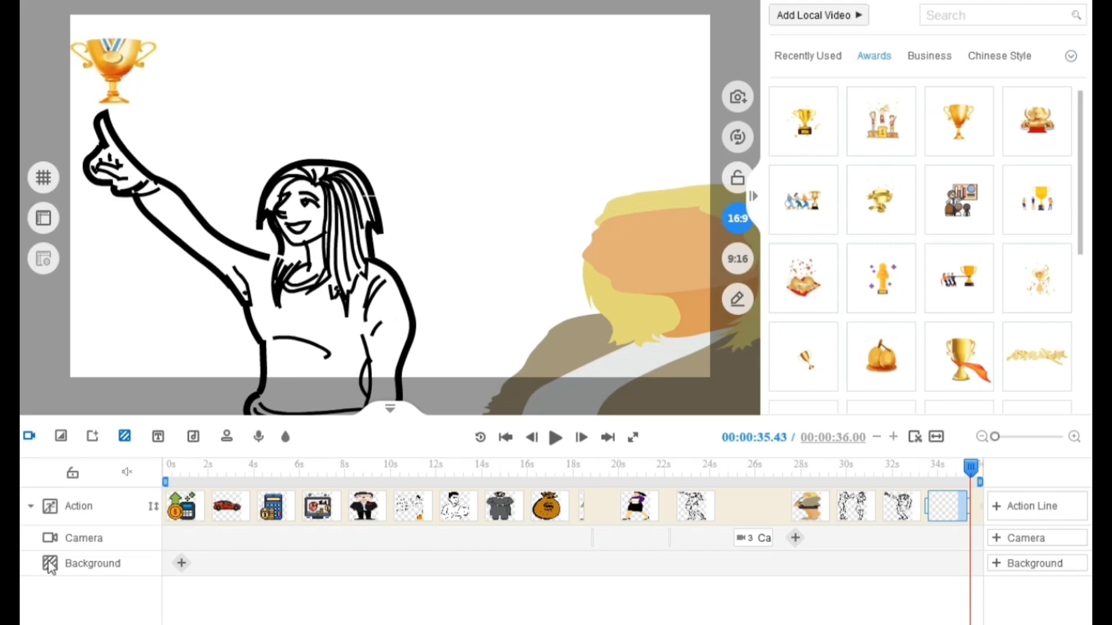
Add a fourth camera with effect None, zoomed in on the woman and trophy, and place its shortened clip just before her clip.
{"action": "left_click", "coordinate": [795, 539]}
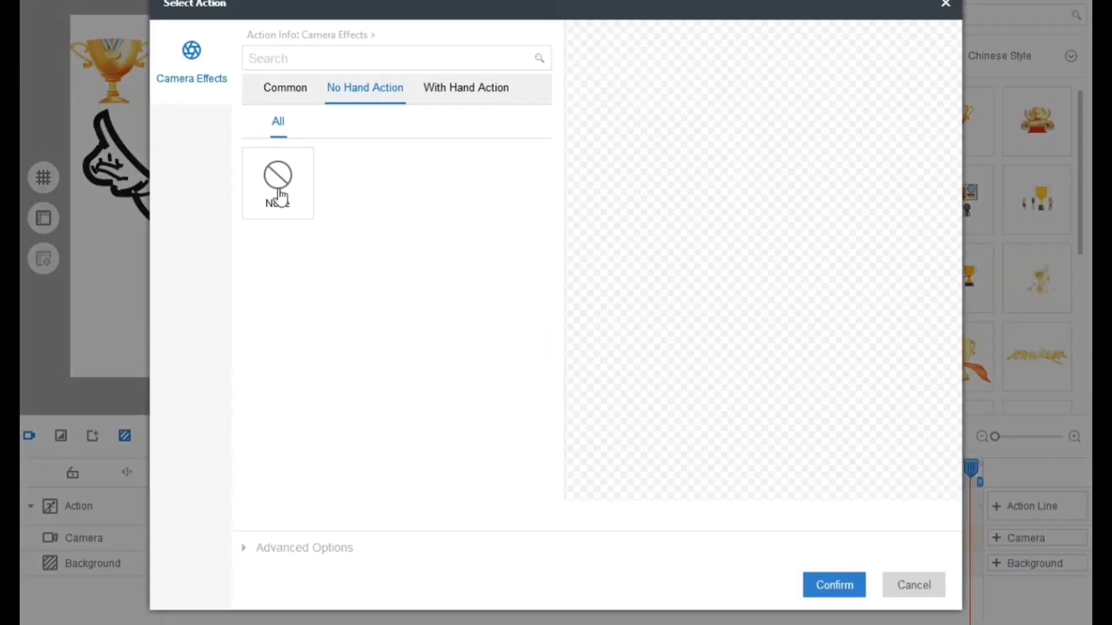
{"action": "left_click", "coordinate": [278, 193]}
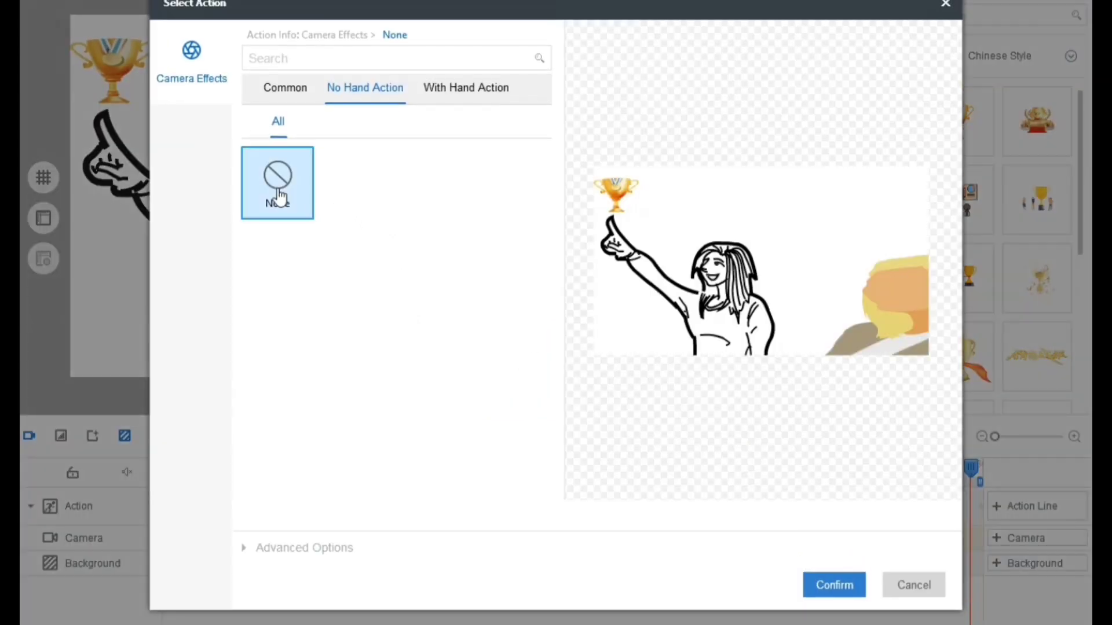
{"action": "left_click", "coordinate": [837, 586]}
{"action": "left_click_drag", "start_coordinate": [804, 550], "coordinate": [885, 540]}
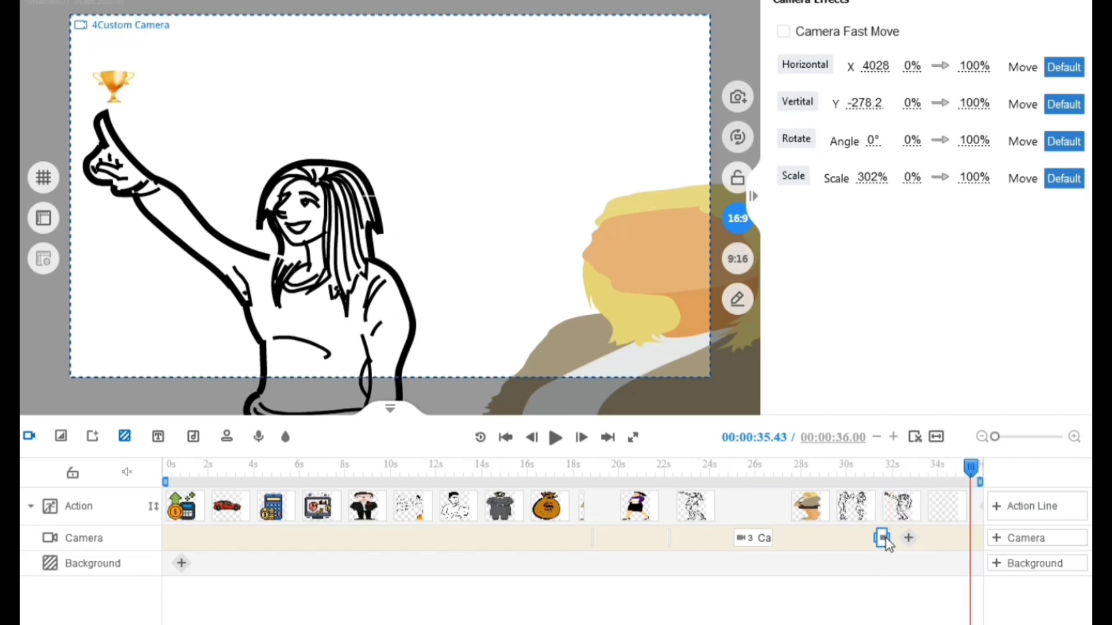
Preview the third scene's entrances and the zoom to the trophy from about 27.8 seconds.
{"action": "left_click", "coordinate": [556, 438]}
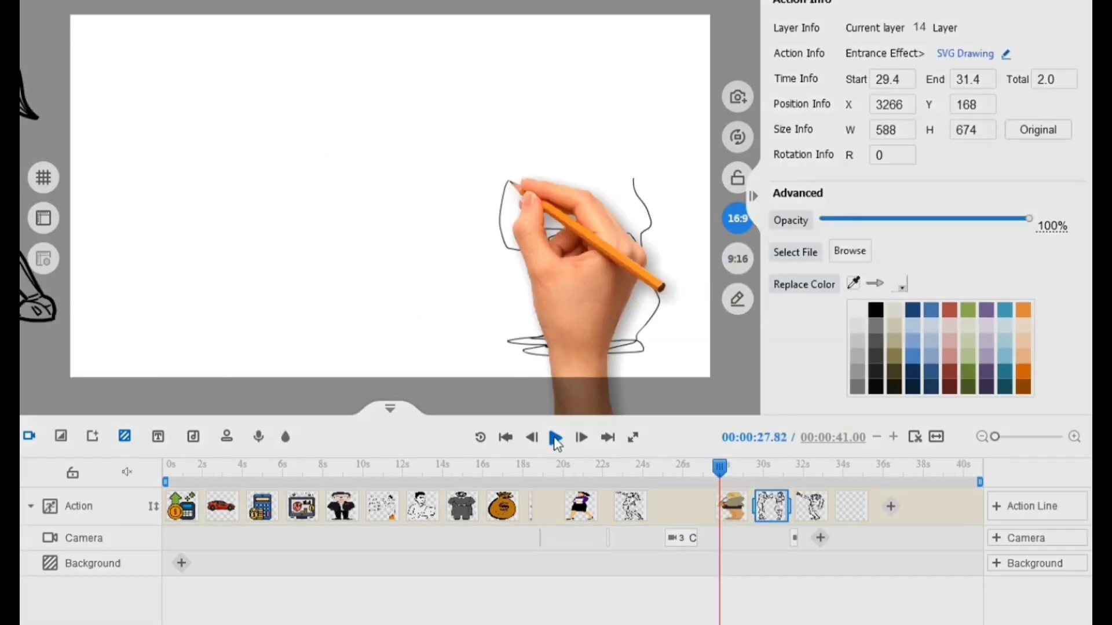
{"action": "left_click", "coordinate": [555, 439]}
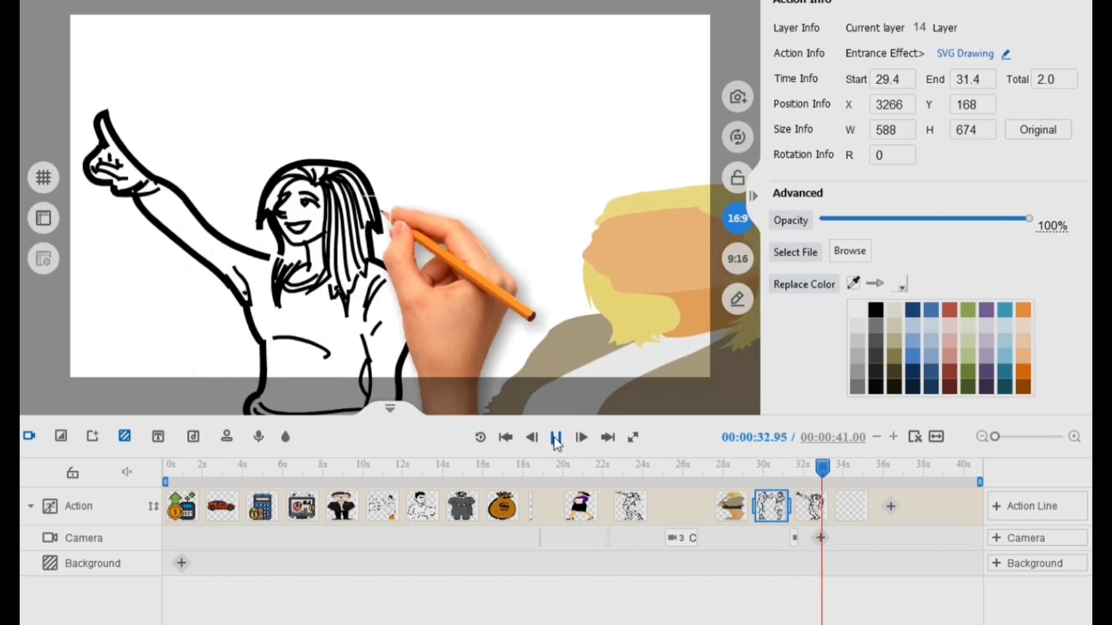
{"action": "left_click", "coordinate": [556, 438]}
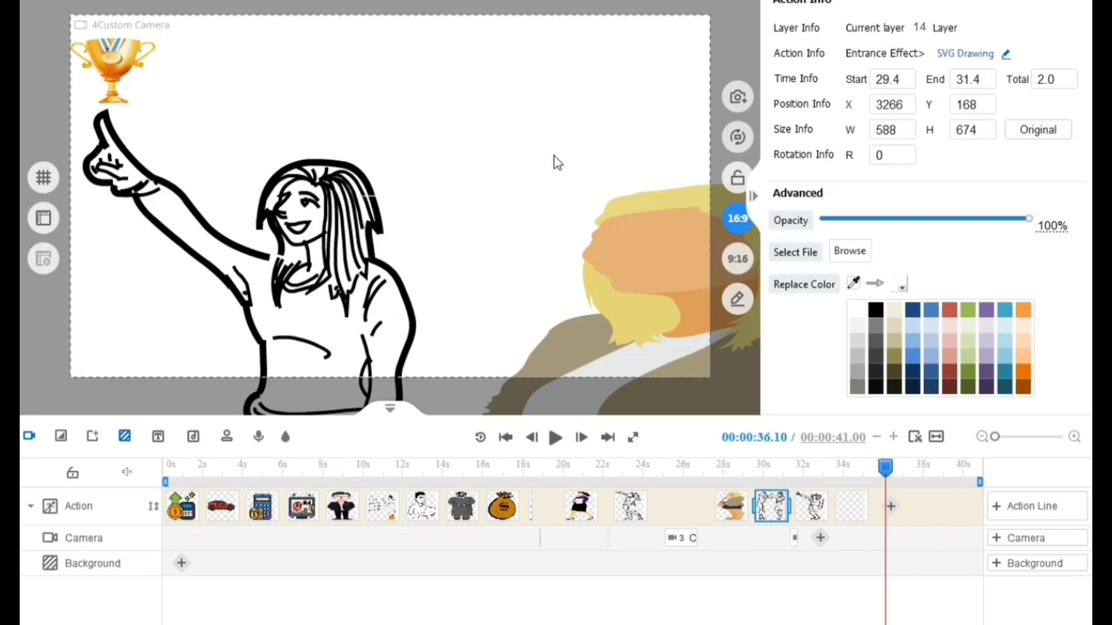
Add a fifth camera with effect None at 52% scale, framing the row of women with empty space below them.
{"action": "scroll", "coordinate": [557, 162], "scroll_direction": "down", "scroll_amount": 2}
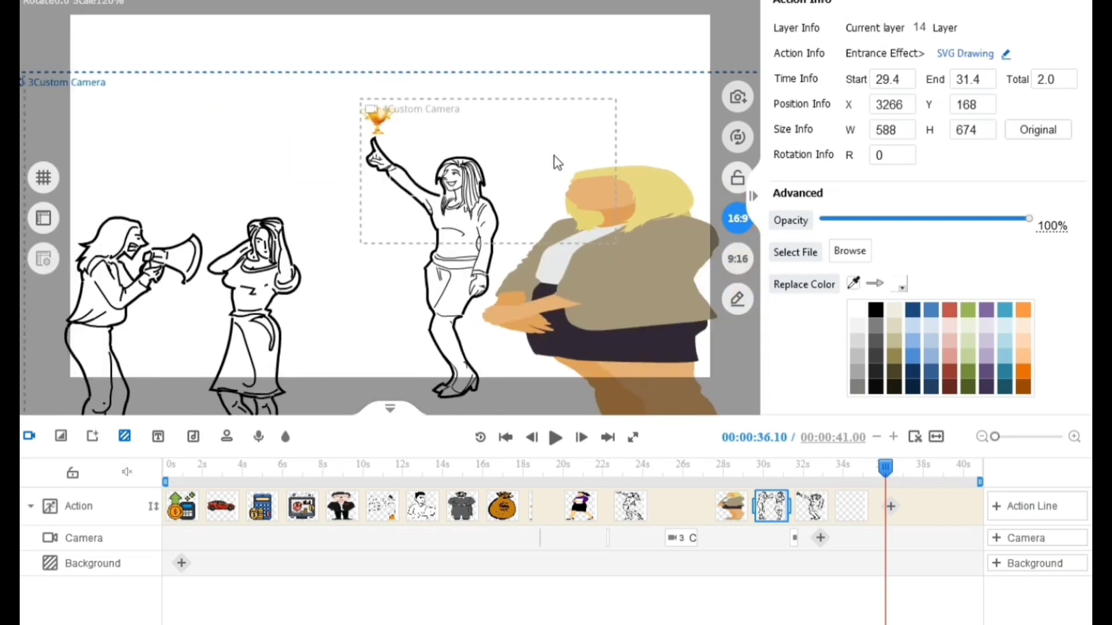
{"action": "scroll", "coordinate": [454, 324], "scroll_direction": "down", "scroll_amount": 5}
{"action": "left_click", "coordinate": [454, 325]}
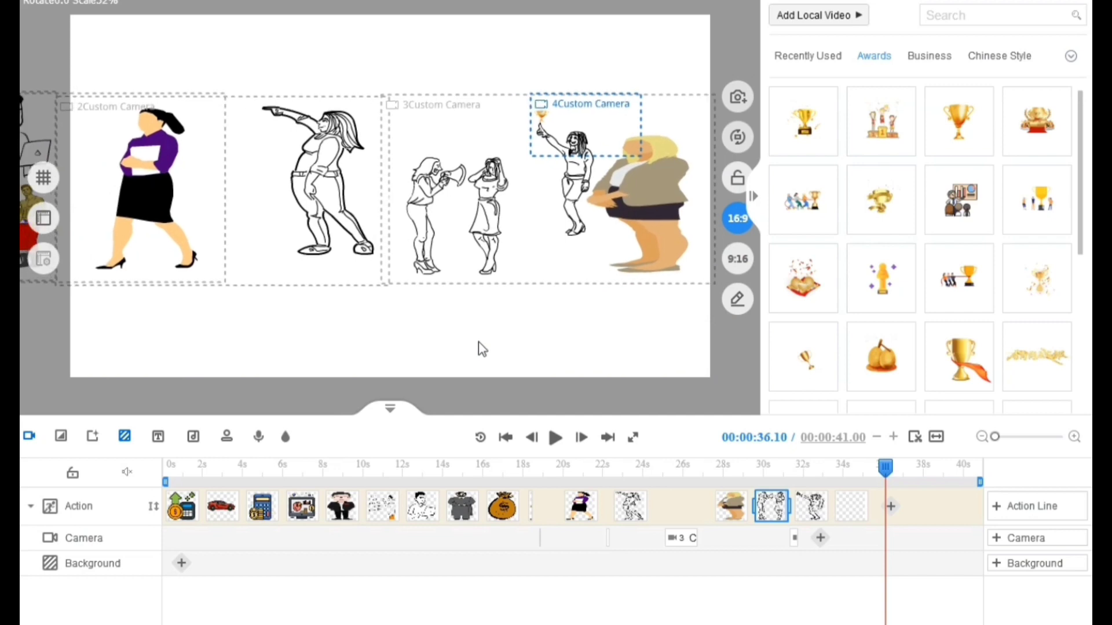
{"action": "left_click_drag", "start_coordinate": [478, 342], "coordinate": [476, 261]}
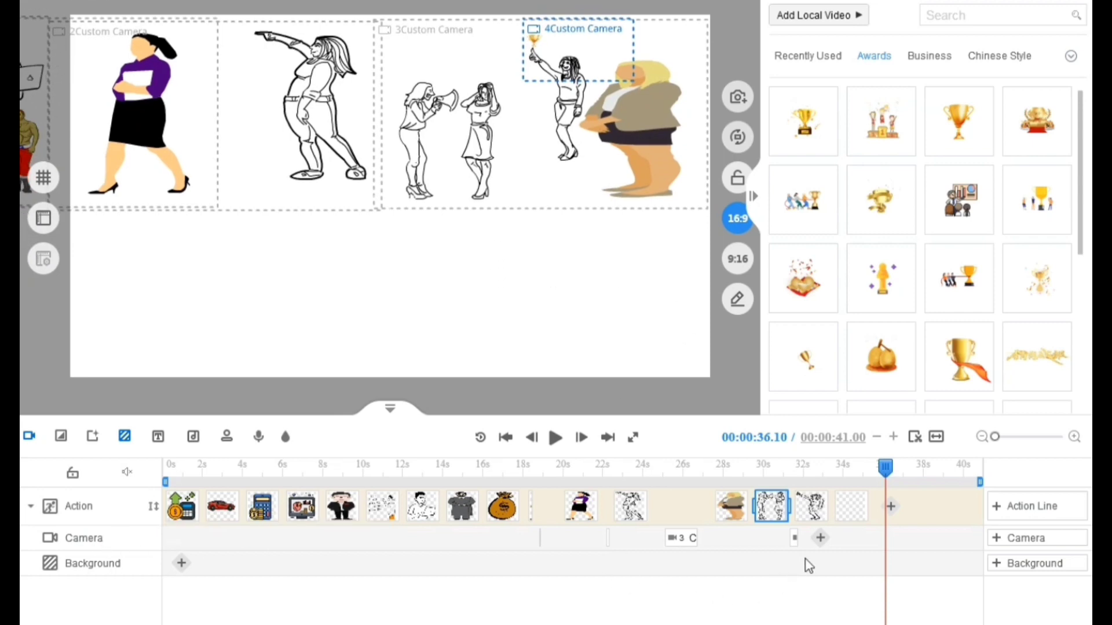
{"action": "left_click", "coordinate": [821, 544]}
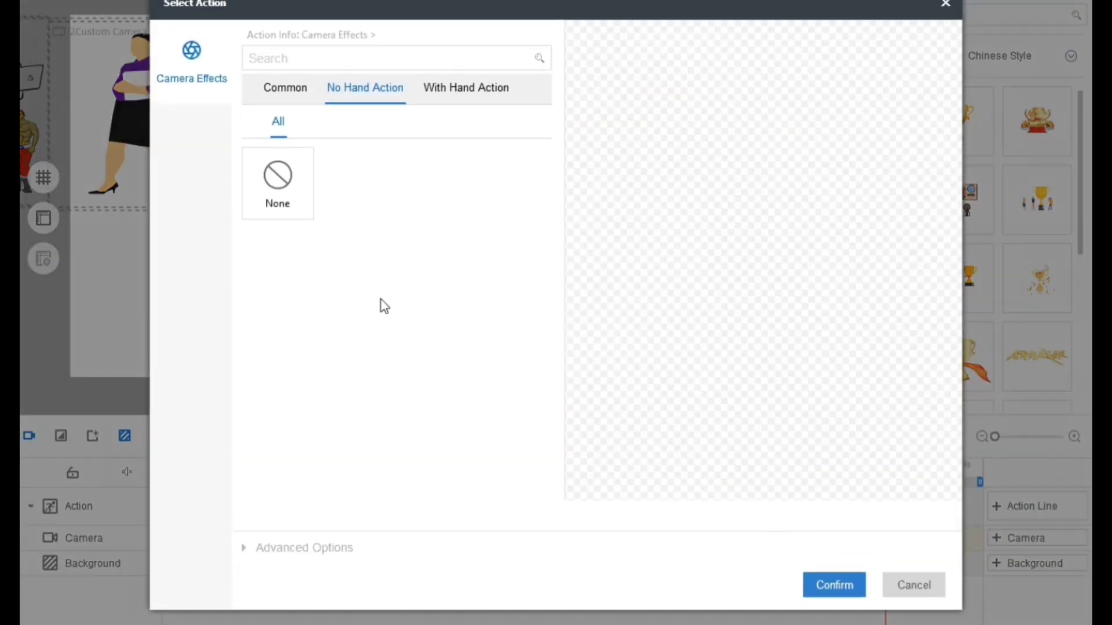
{"action": "left_click", "coordinate": [293, 205]}
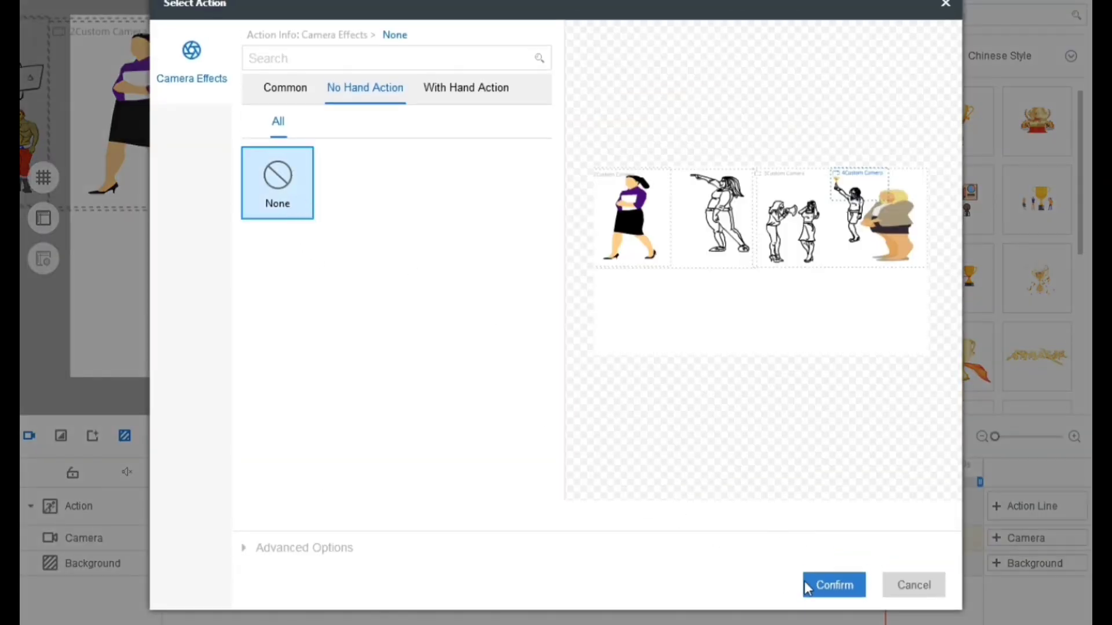
{"action": "left_click", "coordinate": [828, 586]}
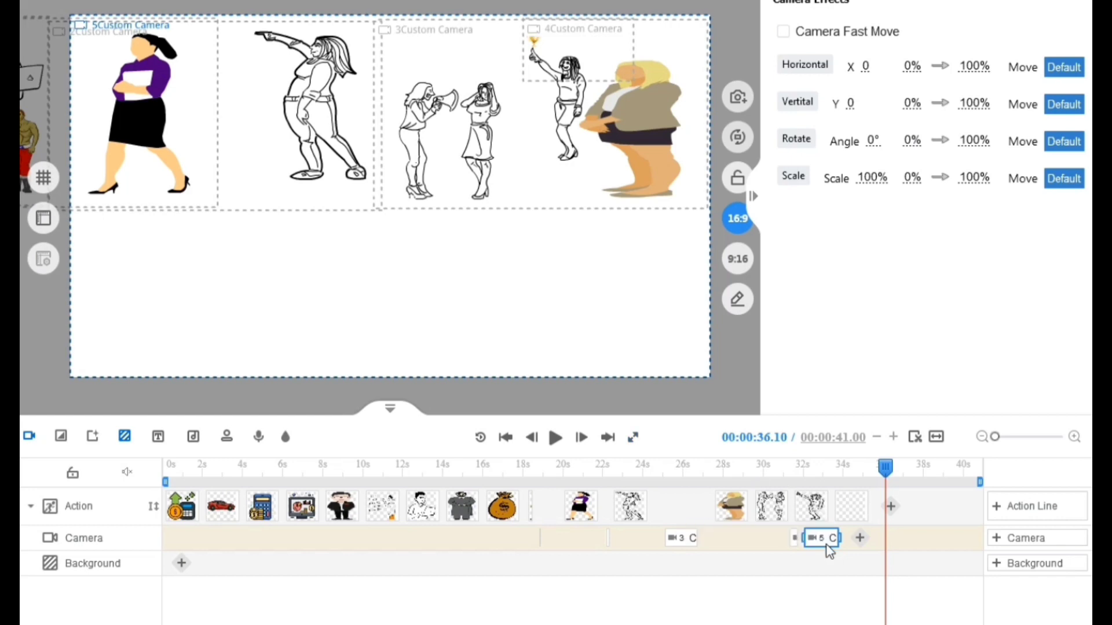
Move the fifth camera's clip beneath the trophy's clip and preview the zoom-out to about 36.5 seconds.
{"action": "left_click_drag", "start_coordinate": [815, 545], "coordinate": [859, 552]}
{"action": "left_click", "coordinate": [555, 438]}
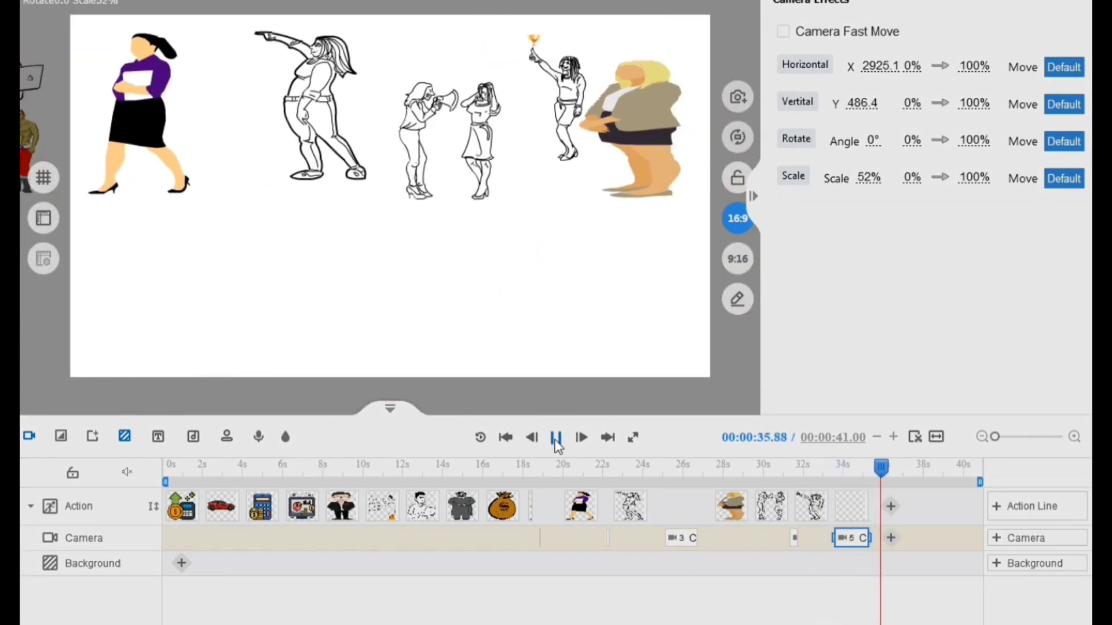
{"action": "left_click", "coordinate": [556, 439]}
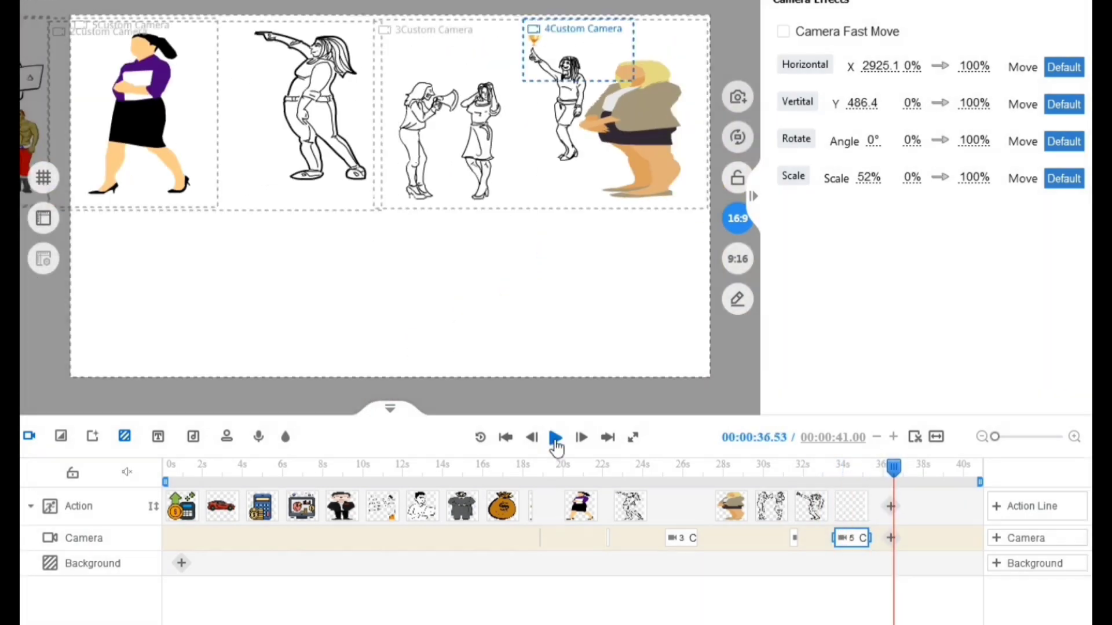
Add the seated silhouette, the woman in the white jacket and the arm-raising woman below the row, and preview them from 35.45 seconds.
{"action": "left_click", "coordinate": [515, 298]}
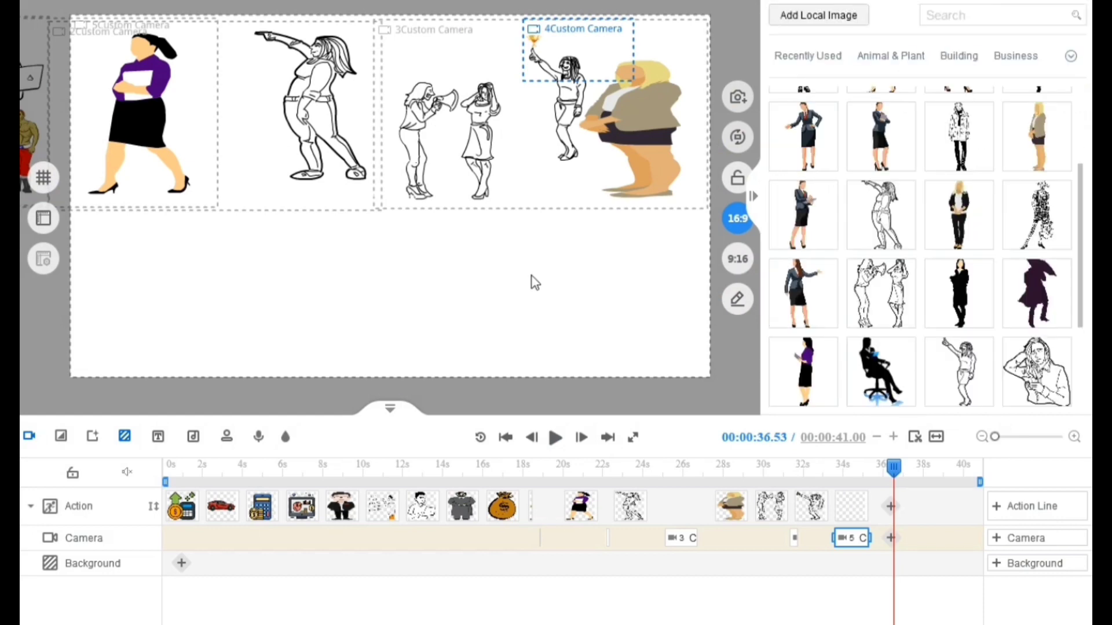
{"action": "left_click", "coordinate": [881, 373]}
{"action": "left_click_drag", "start_coordinate": [365, 264], "coordinate": [123, 350]}
{"action": "left_click", "coordinate": [382, 301]}
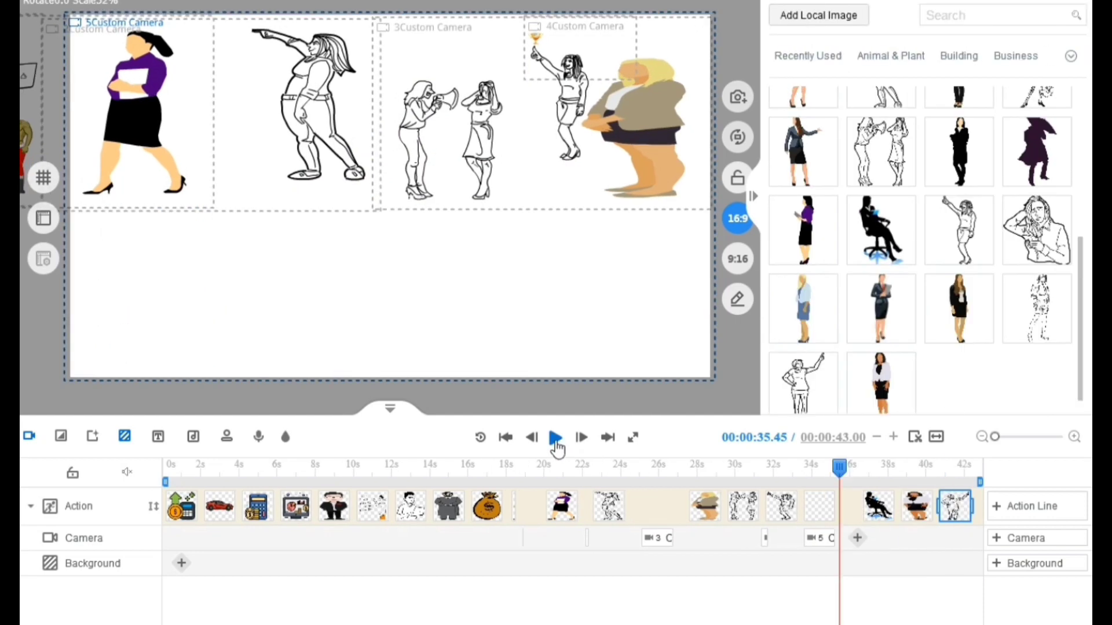
{"action": "left_click", "coordinate": [555, 439]}
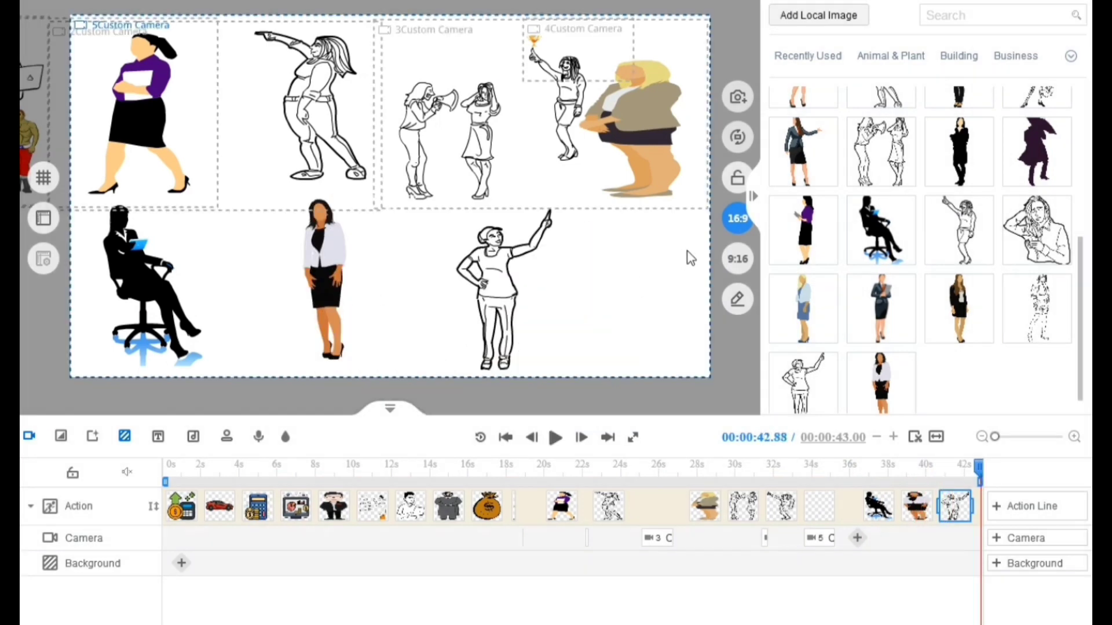
Turn the canvas lock on and back off.
{"action": "left_click", "coordinate": [744, 181]}
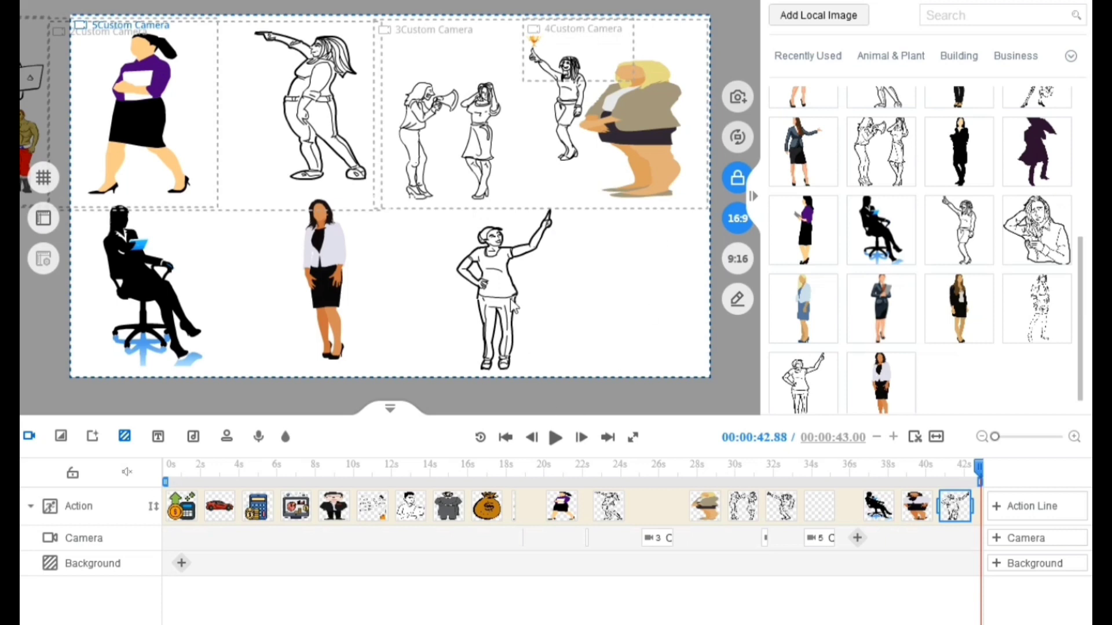
{"action": "left_click", "coordinate": [737, 178]}
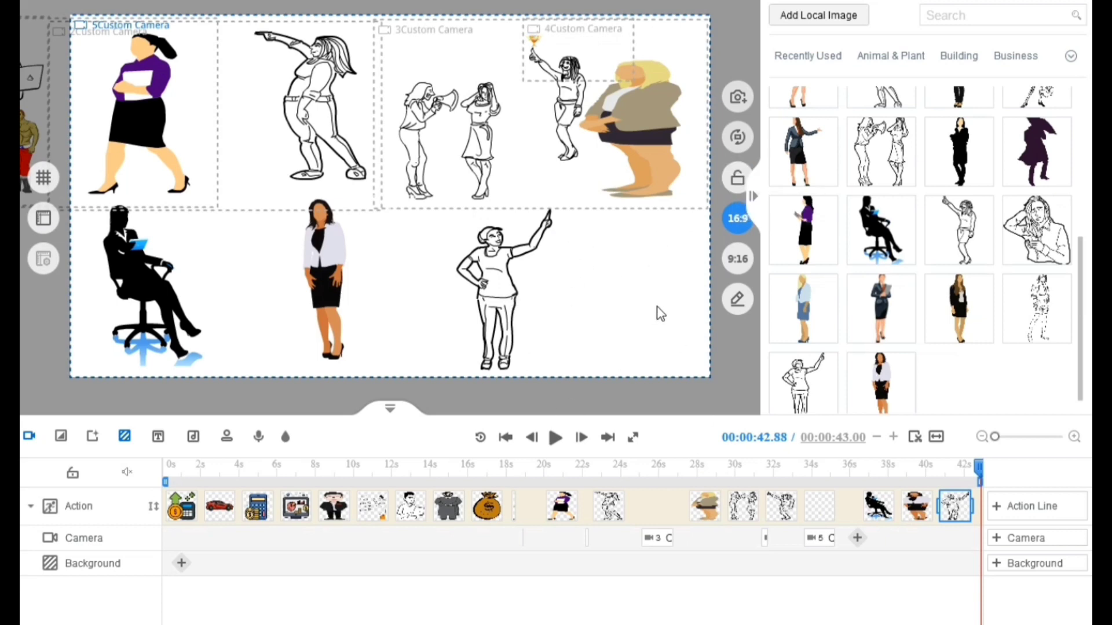
Add another hand-raising woman drawing at 42.88 seconds, enlarged on the empty area beyond the fifth camera's frame beside the blonde woman.
{"action": "left_click_drag", "start_coordinate": [658, 308], "coordinate": [470, 300]}
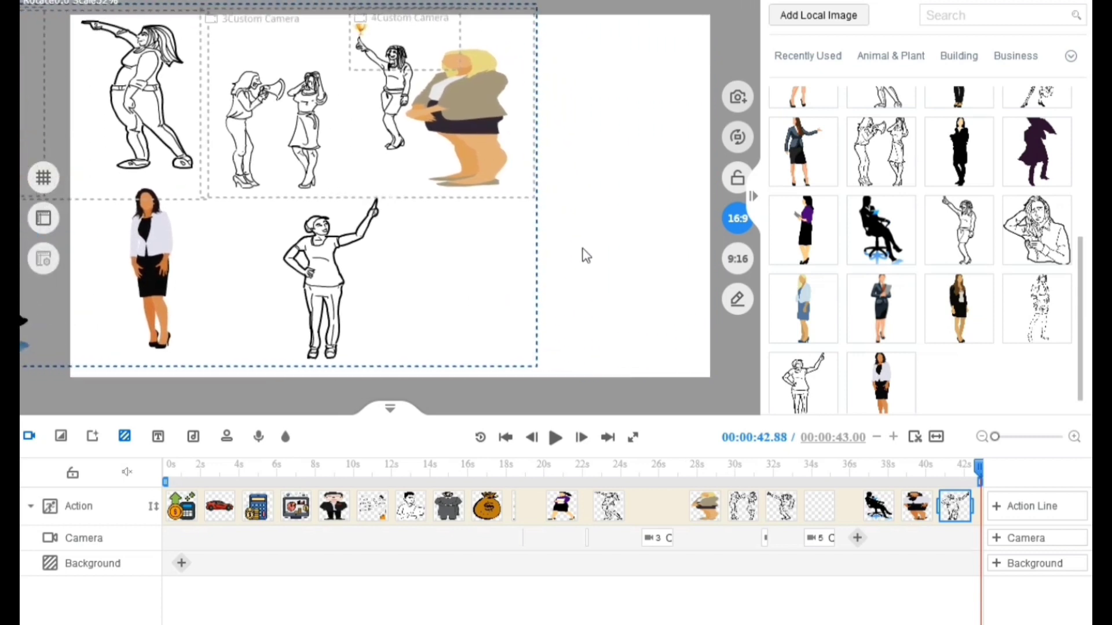
{"action": "left_click_drag", "start_coordinate": [590, 287], "coordinate": [371, 277]}
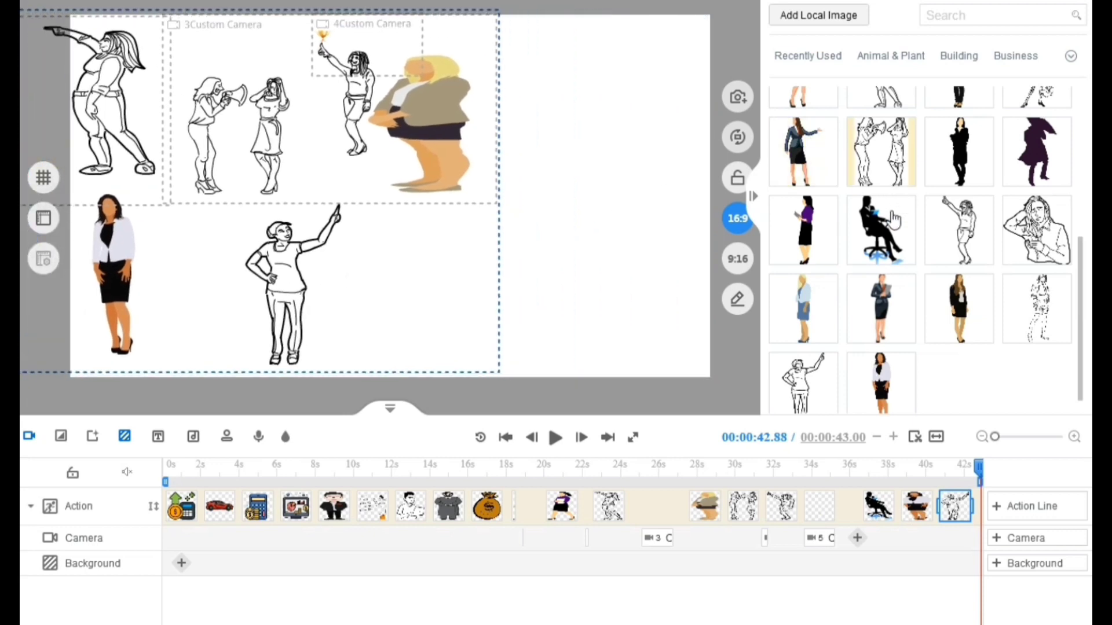
{"action": "left_click", "coordinate": [959, 230]}
{"action": "left_click_drag", "start_coordinate": [501, 168], "coordinate": [608, 125]}
{"action": "left_click", "coordinate": [572, 270]}
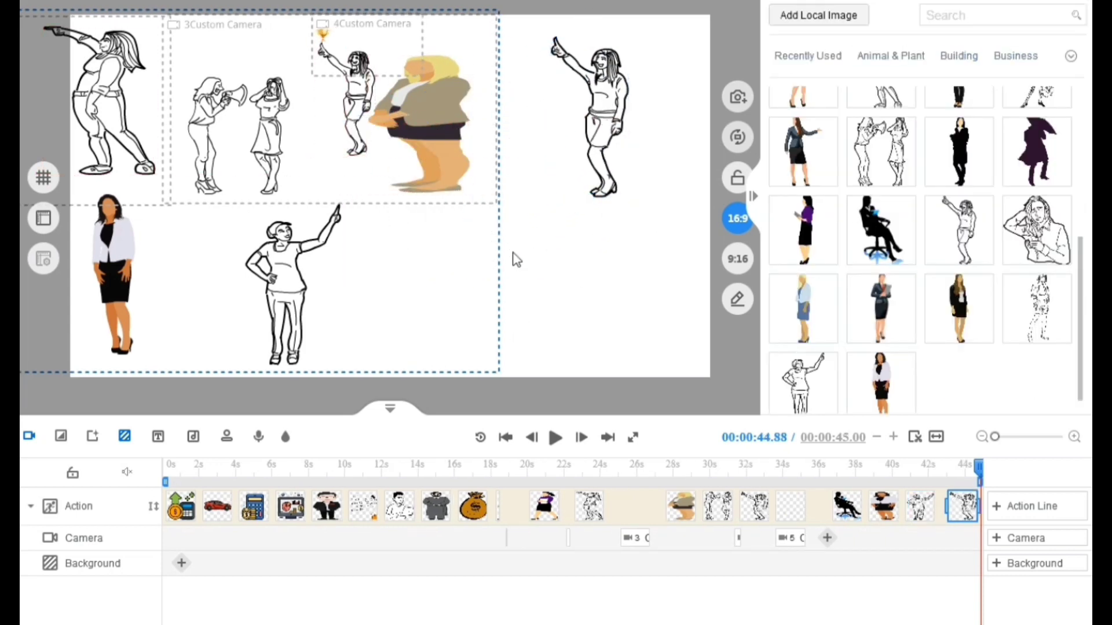
{"action": "scroll", "coordinate": [516, 249], "scroll_direction": "up", "scroll_amount": 3}
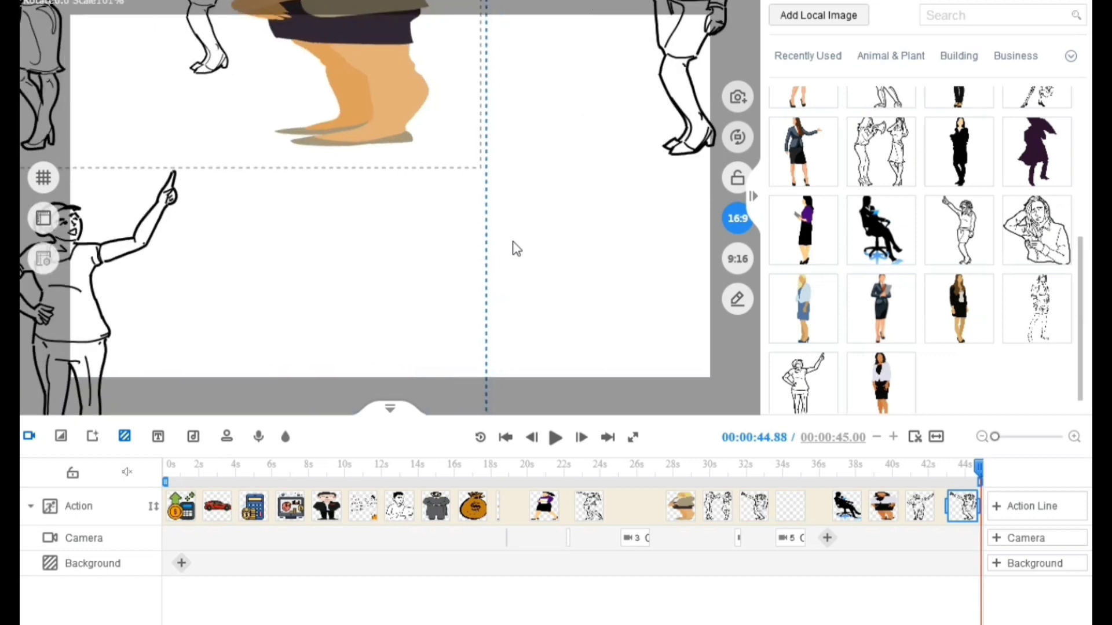
{"action": "left_click_drag", "start_coordinate": [556, 212], "coordinate": [485, 382]}
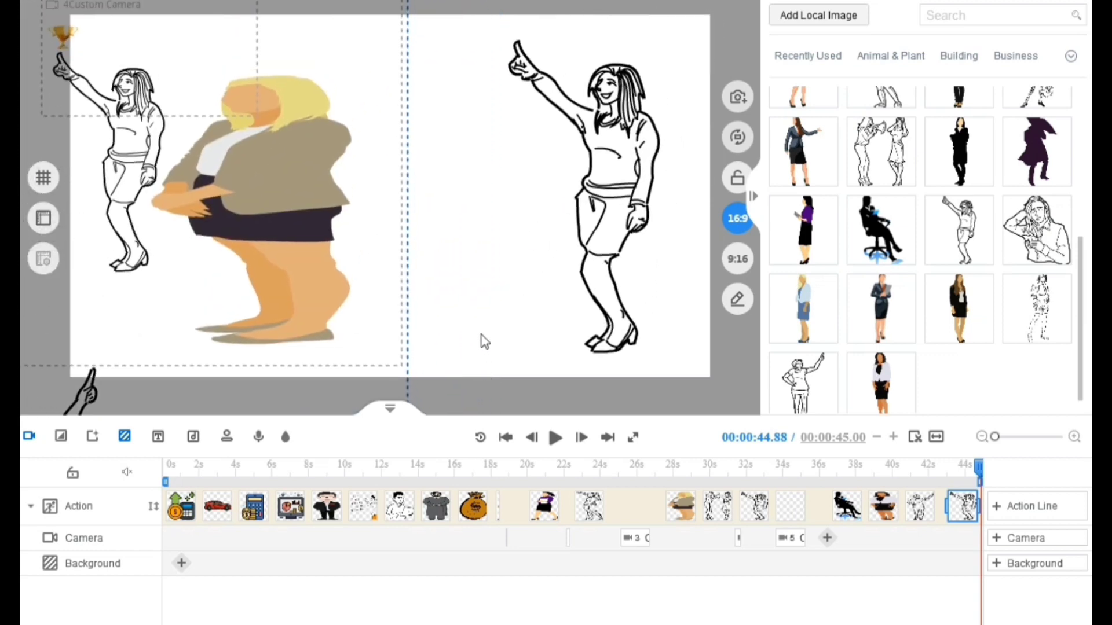
{"action": "left_click", "coordinate": [555, 437]}
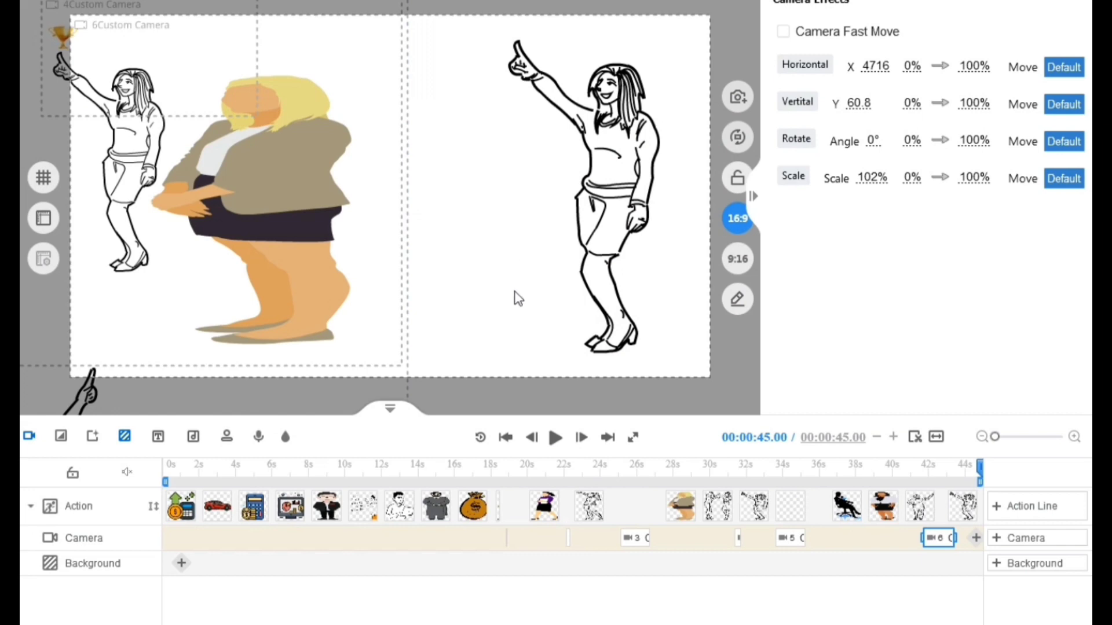
{"action": "left_click_drag", "start_coordinate": [503, 335], "coordinate": [137, 313]}
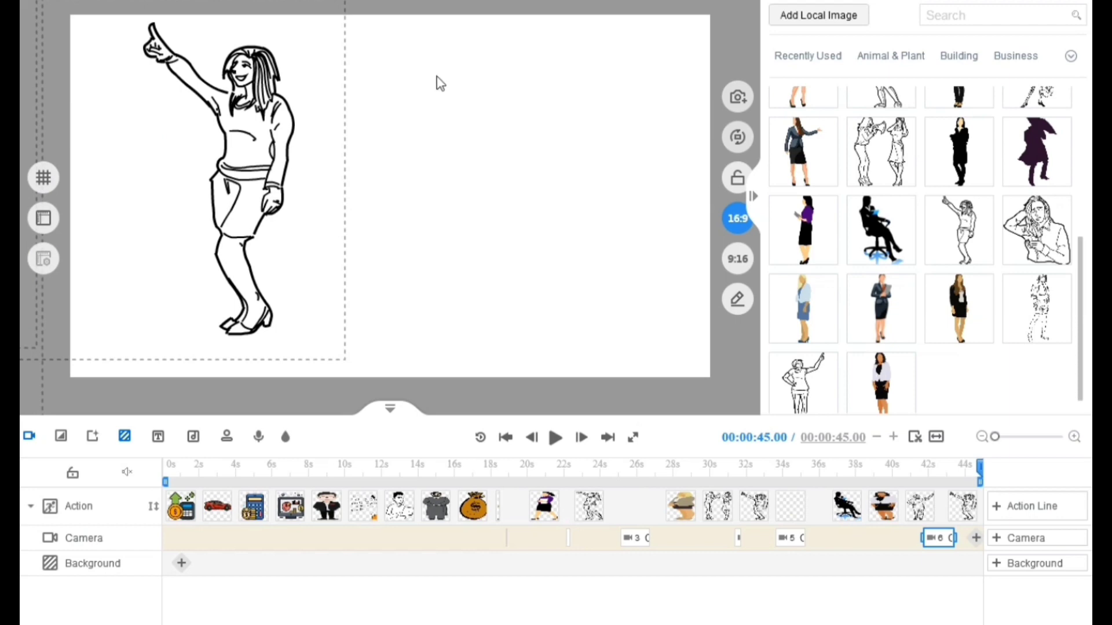
{"action": "mouse_move", "coordinate": [444, 99]}
{"action": "left_mouse_down"}
{"action": "mouse_move", "coordinate": [471, 127]}
{"action": "mouse_move", "coordinate": [658, 97]}
{"action": "mouse_move", "coordinate": [741, 100]}
{"action": "left_mouse_up"}
{"action": "left_click_drag", "start_coordinate": [461, 97], "coordinate": [478, 466]}
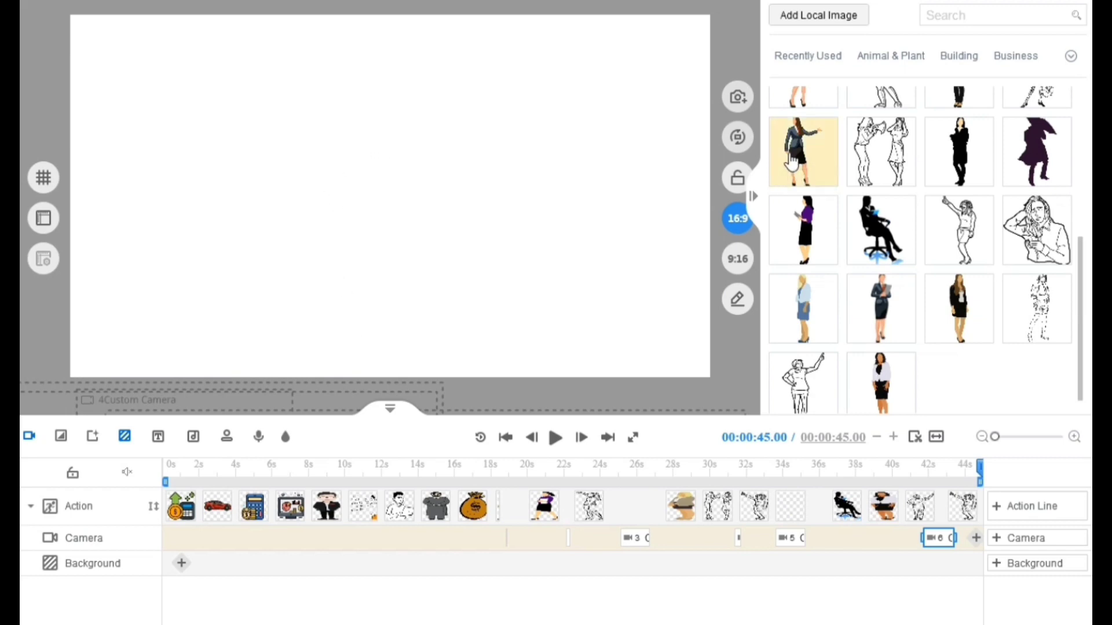
{"action": "left_click", "coordinate": [881, 382]}
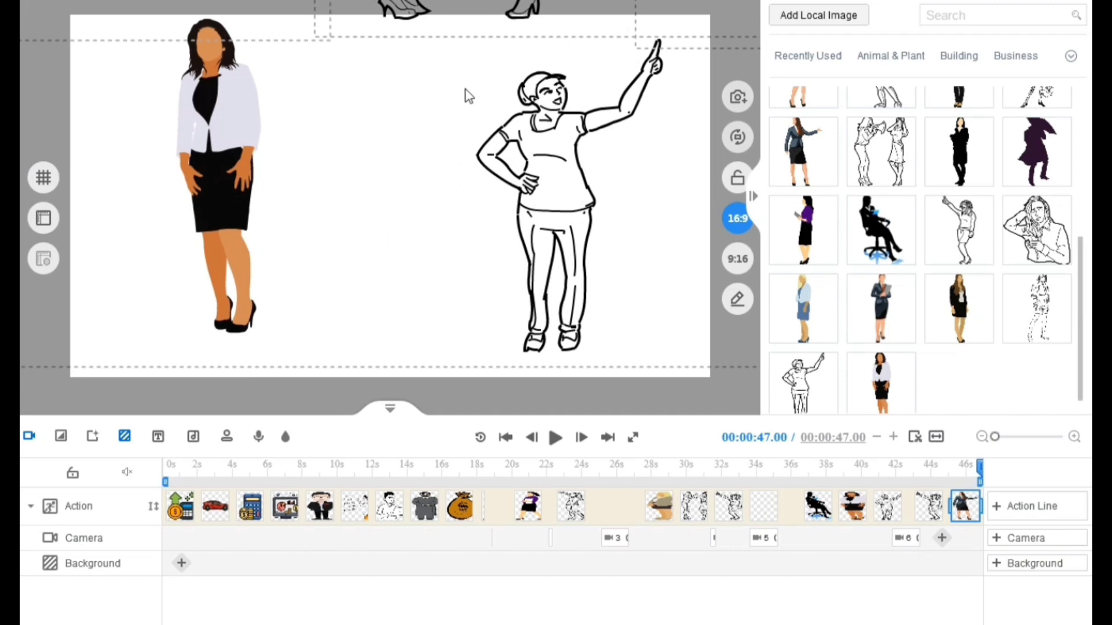
{"action": "left_click_drag", "start_coordinate": [491, 95], "coordinate": [412, 199]}
{"action": "scroll", "coordinate": [412, 199], "scroll_direction": "up", "scroll_amount": 3}
{"action": "left_click_drag", "start_coordinate": [562, 150], "coordinate": [35, 375]}
{"action": "left_click_drag", "start_coordinate": [328, 230], "coordinate": [175, 300]}
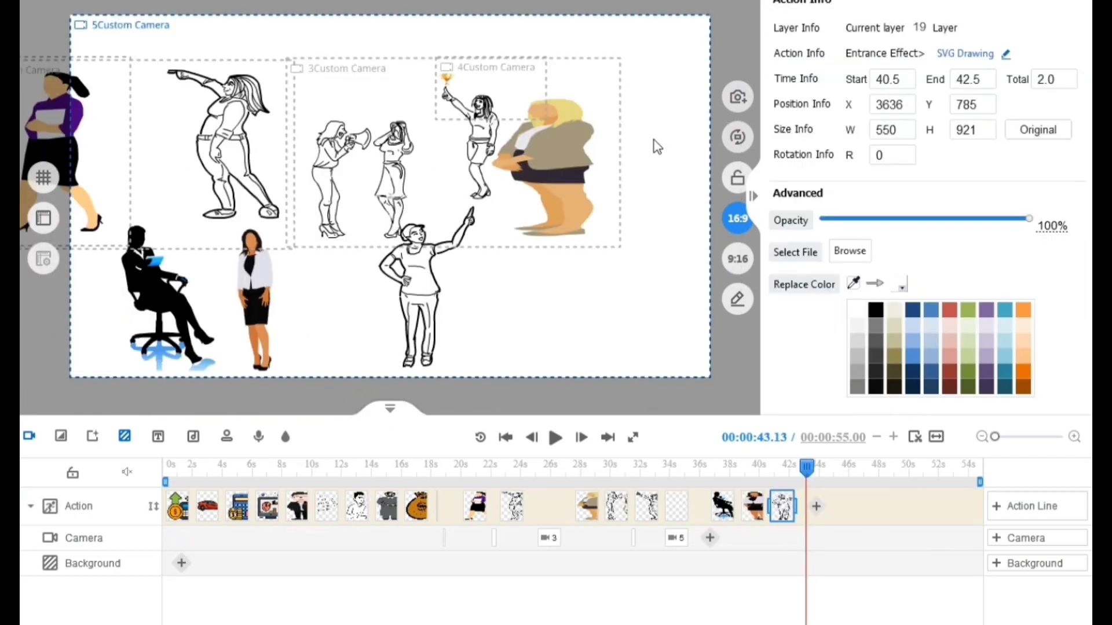
Add the text "FINAL" in the BERNIER font above the image row at 43.1 seconds and colour it red.
{"action": "scroll", "coordinate": [653, 150], "scroll_direction": "down", "scroll_amount": 4}
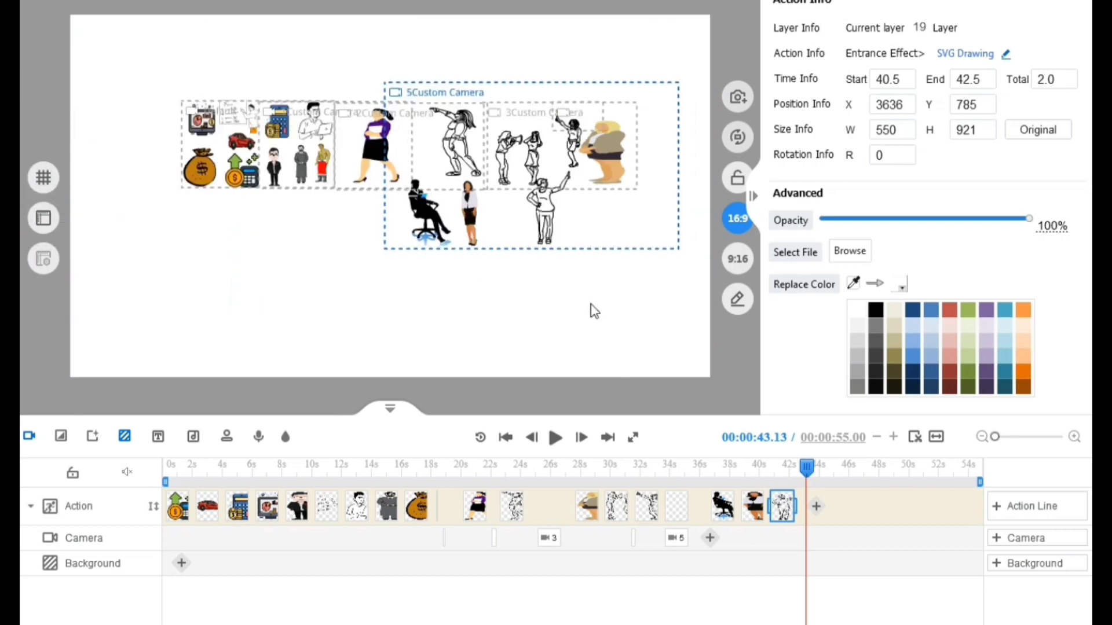
{"action": "scroll", "coordinate": [595, 312], "scroll_direction": "up", "scroll_amount": 2}
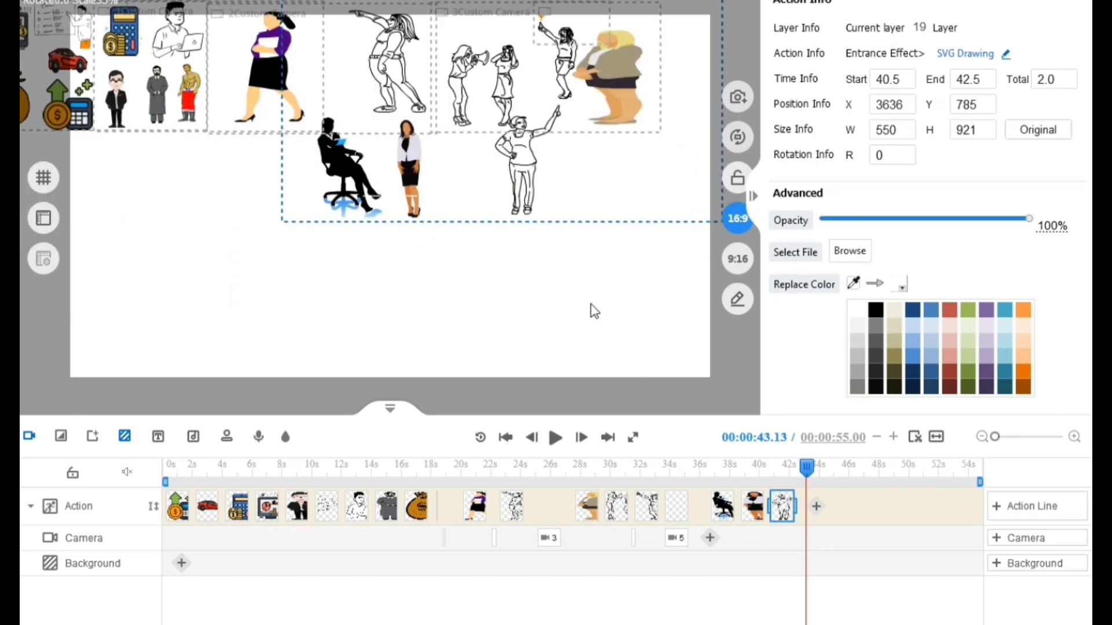
{"action": "scroll", "coordinate": [595, 311], "scroll_direction": "down", "scroll_amount": 3}
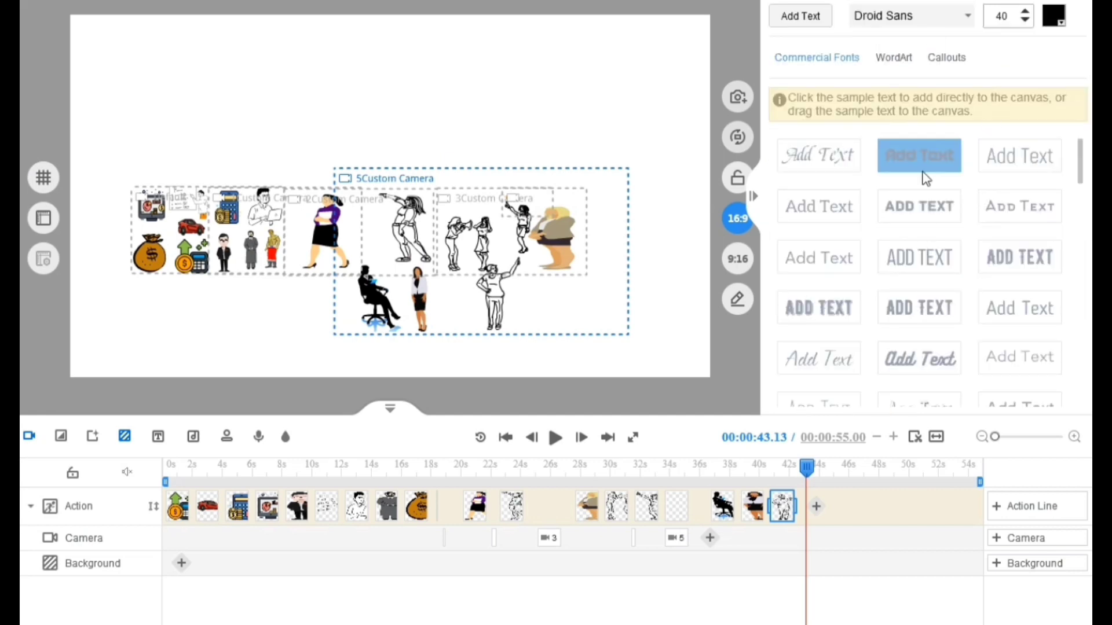
{"action": "left_click", "coordinate": [903, 322]}
{"action": "type", "text": "FINAL"}
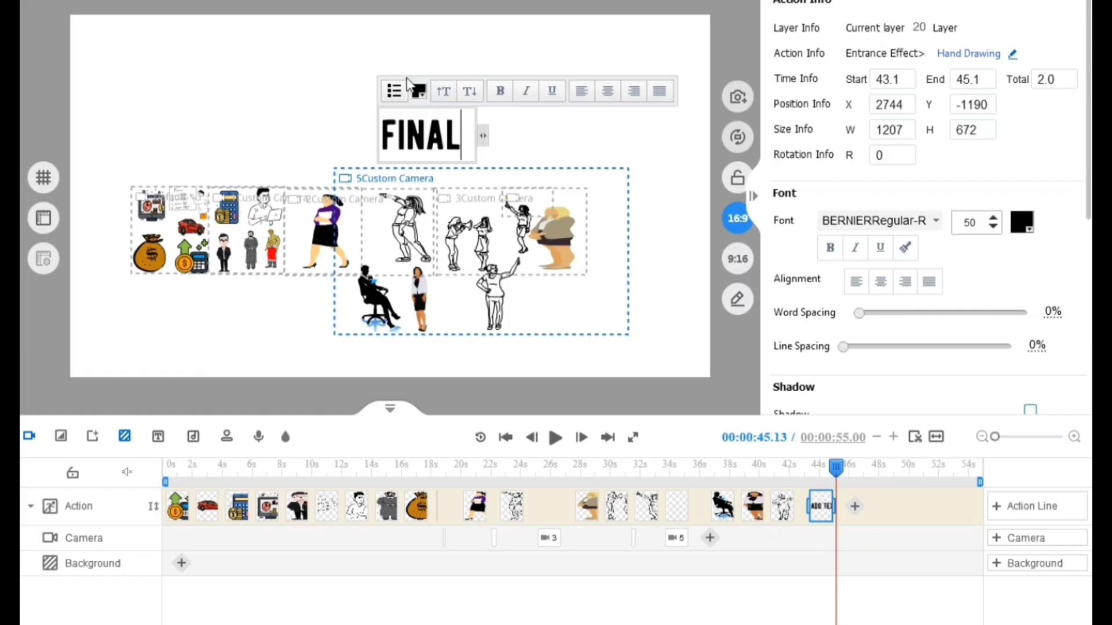
{"action": "left_click", "coordinate": [417, 94]}
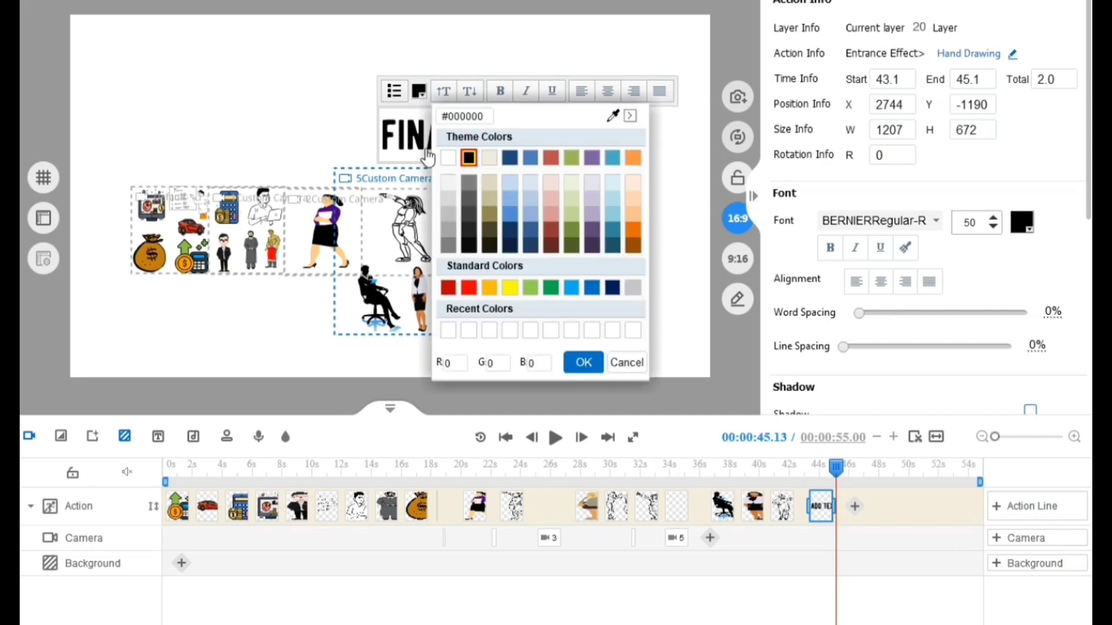
{"action": "left_click", "coordinate": [469, 290]}
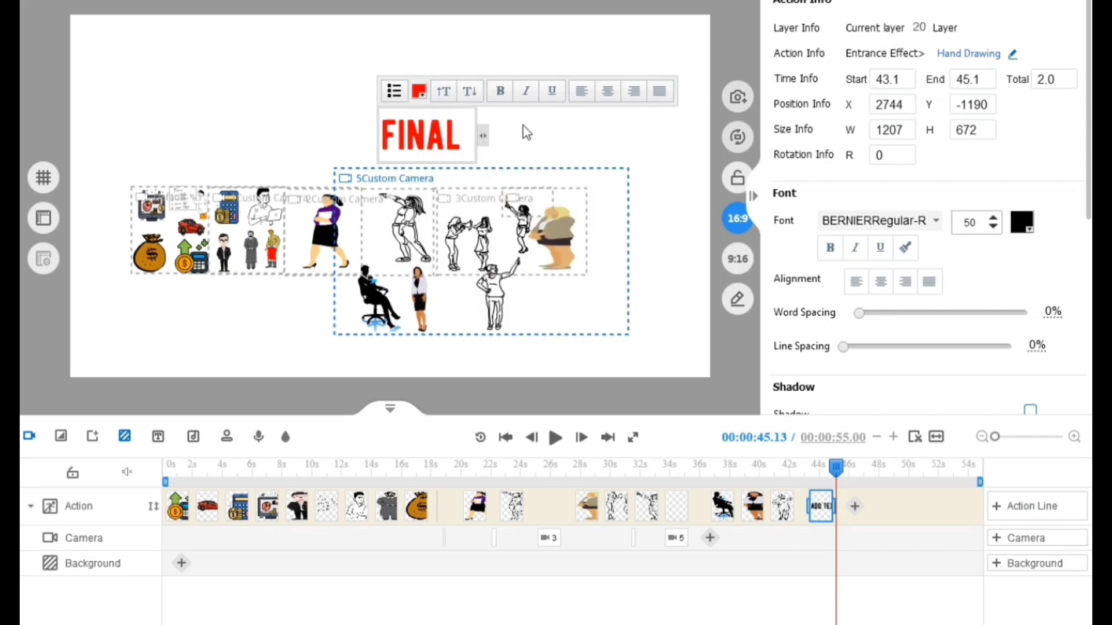
{"action": "left_click", "coordinate": [537, 133]}
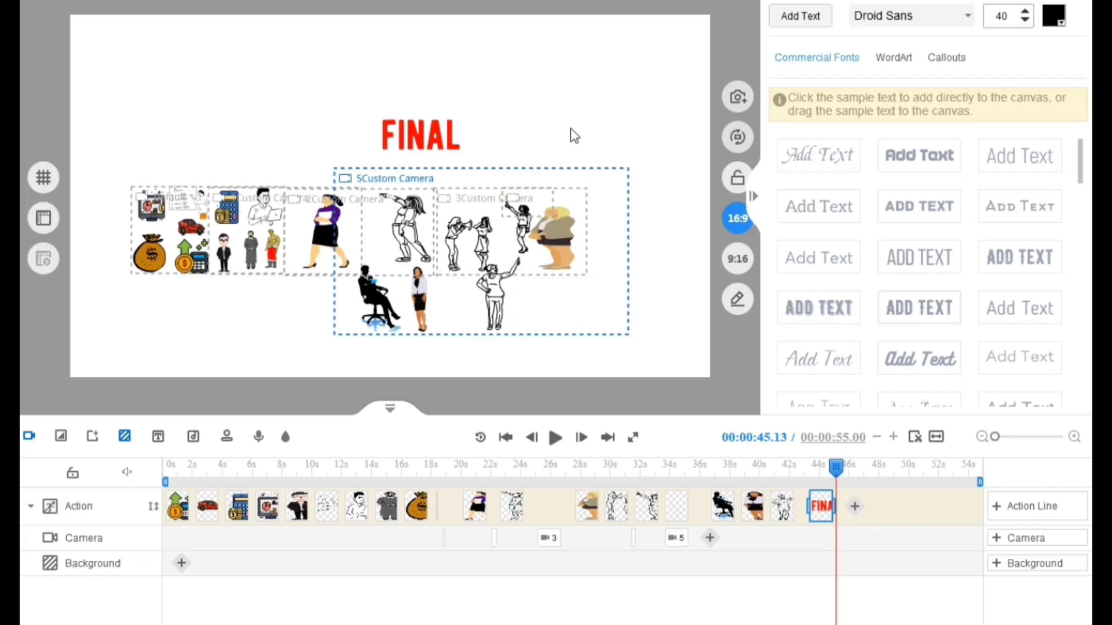
Enlarge the FINAL text into a large title and place it in the empty area above the image row.
{"action": "left_click", "coordinate": [463, 132]}
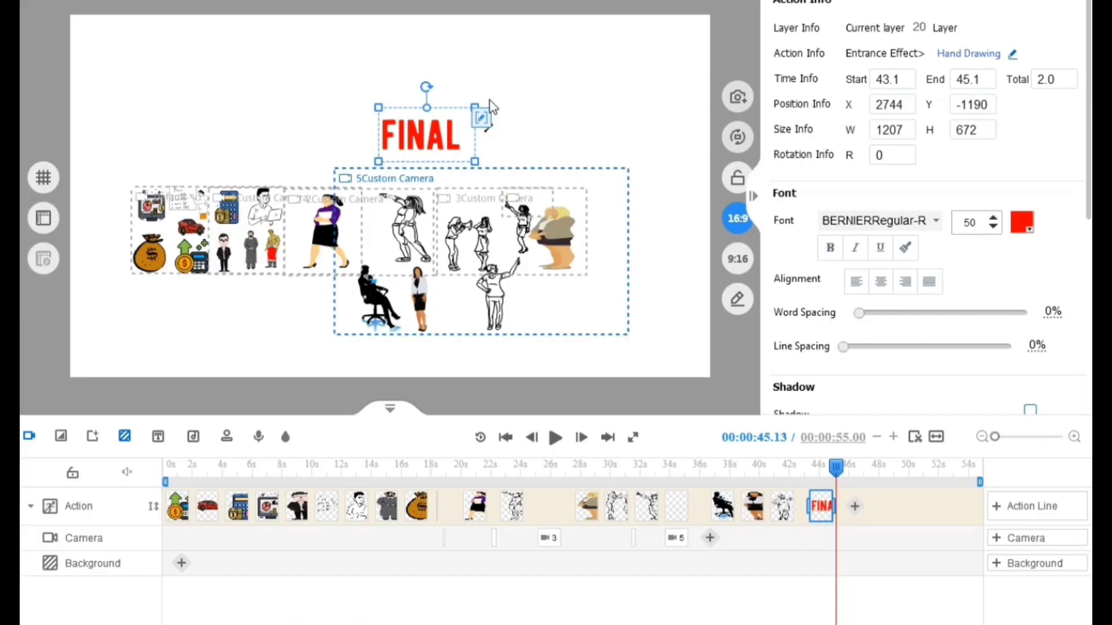
{"action": "left_click_drag", "start_coordinate": [476, 113], "coordinate": [561, 64]}
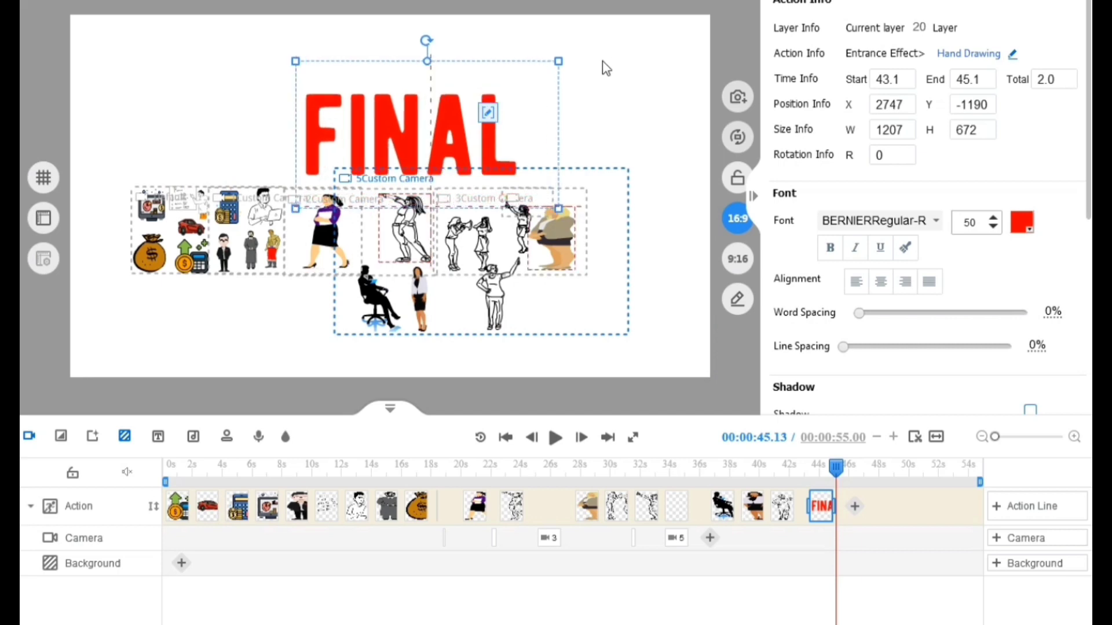
{"action": "left_click_drag", "start_coordinate": [512, 151], "coordinate": [478, 118]}
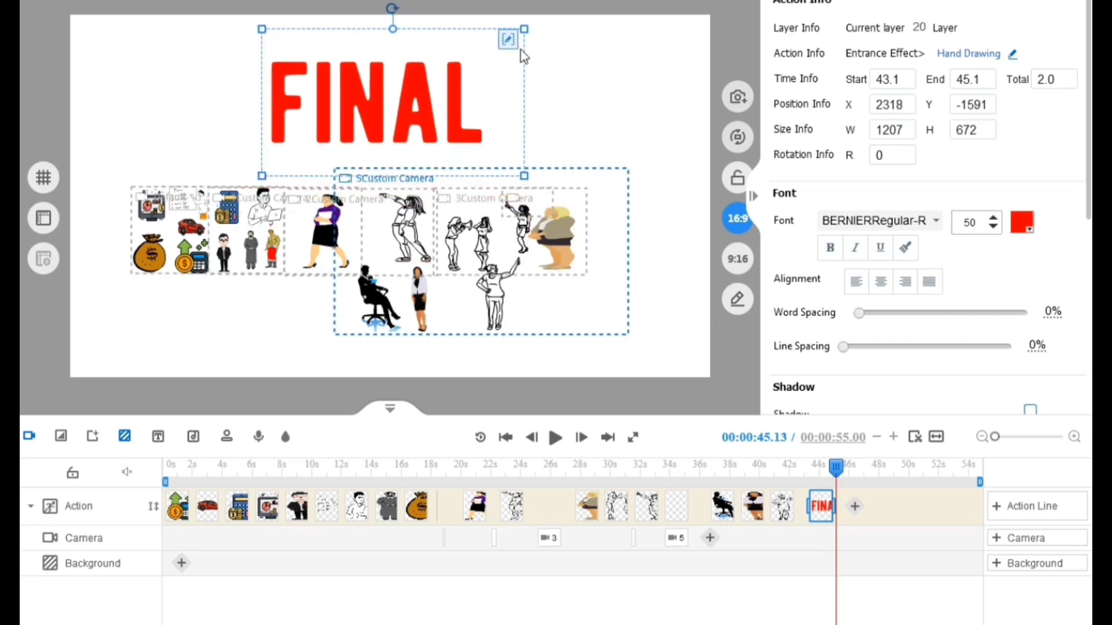
{"action": "left_click_drag", "start_coordinate": [527, 43], "coordinate": [675, 15]}
{"action": "left_click", "coordinate": [646, 110]}
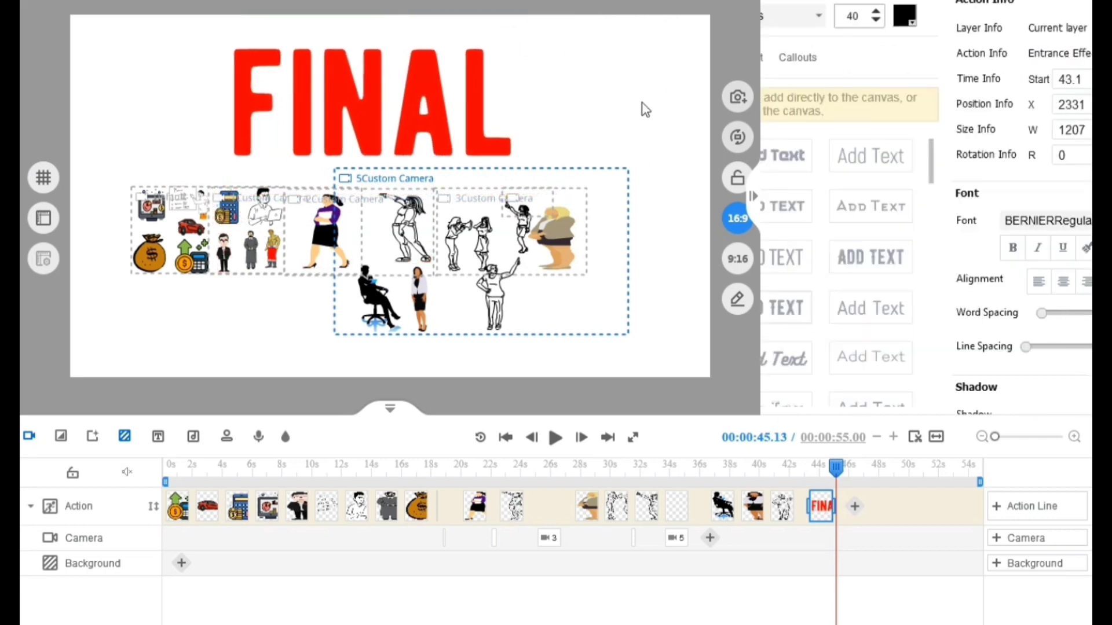
{"action": "left_click", "coordinate": [556, 255]}
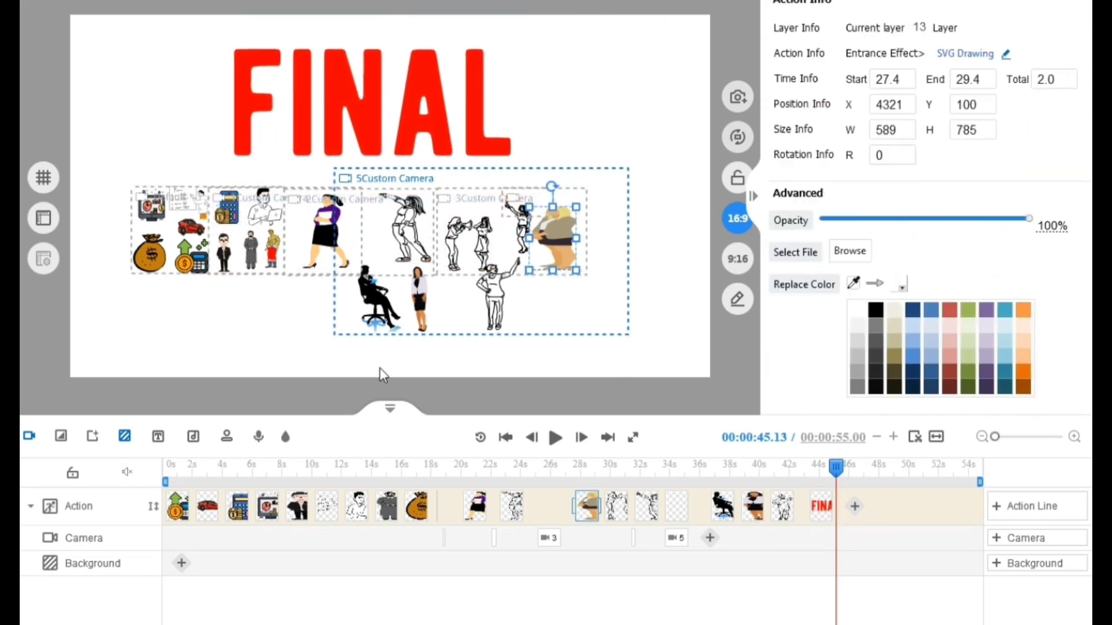
Add a sixth camera framing the title and all images, move its clip beneath the FINAL clip, and preview it.
{"action": "left_click", "coordinate": [710, 538]}
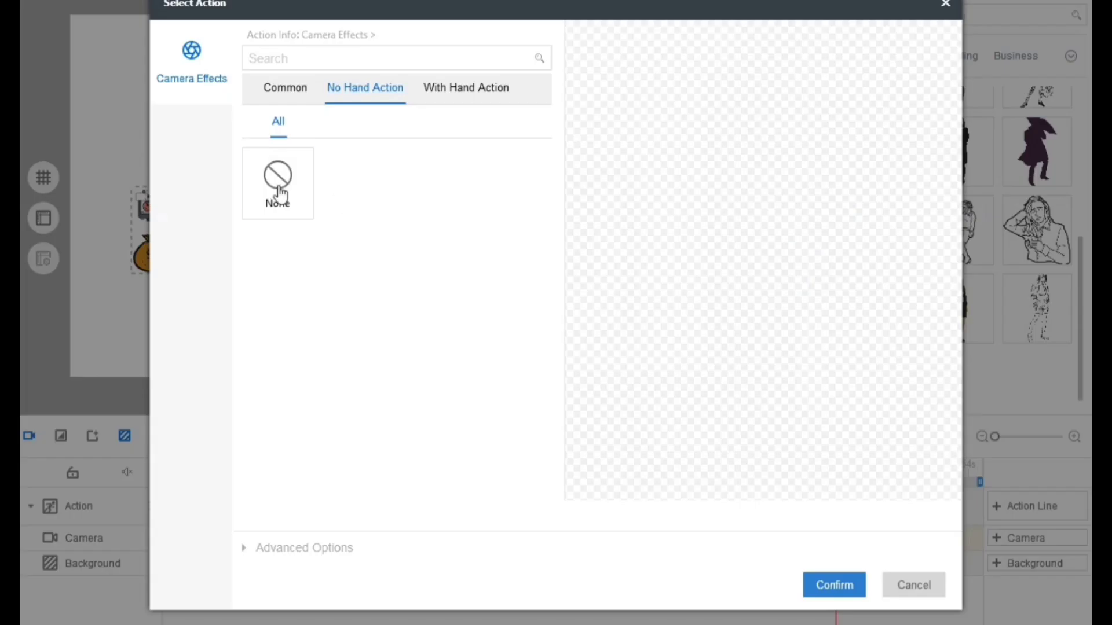
{"action": "left_click", "coordinate": [855, 594]}
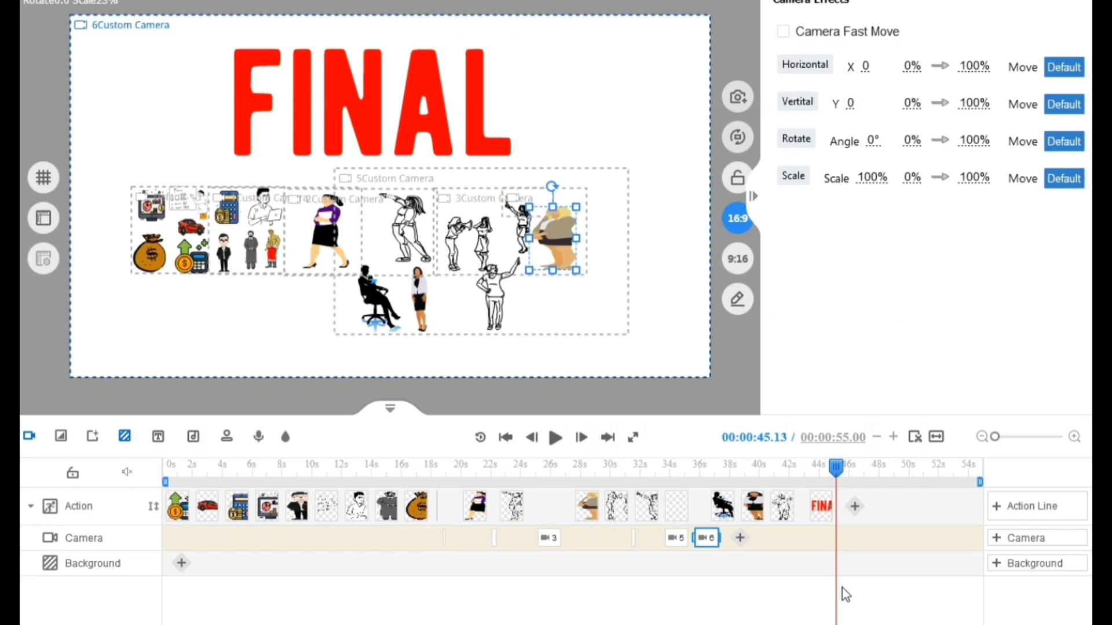
{"action": "left_click_drag", "start_coordinate": [736, 548], "coordinate": [827, 547]}
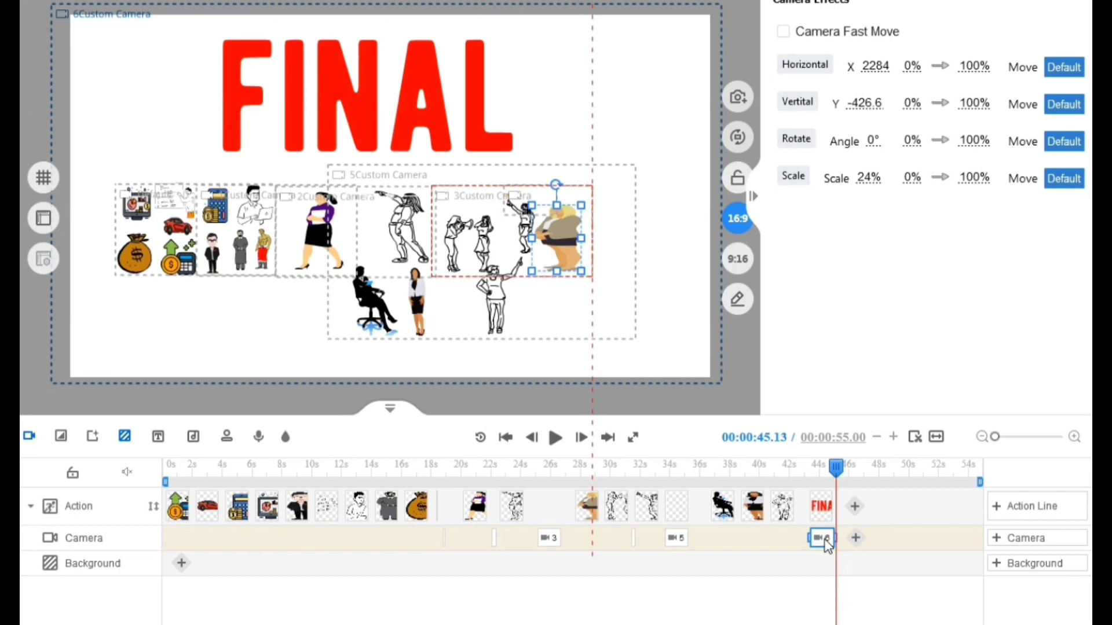
{"action": "left_click", "coordinate": [805, 470]}
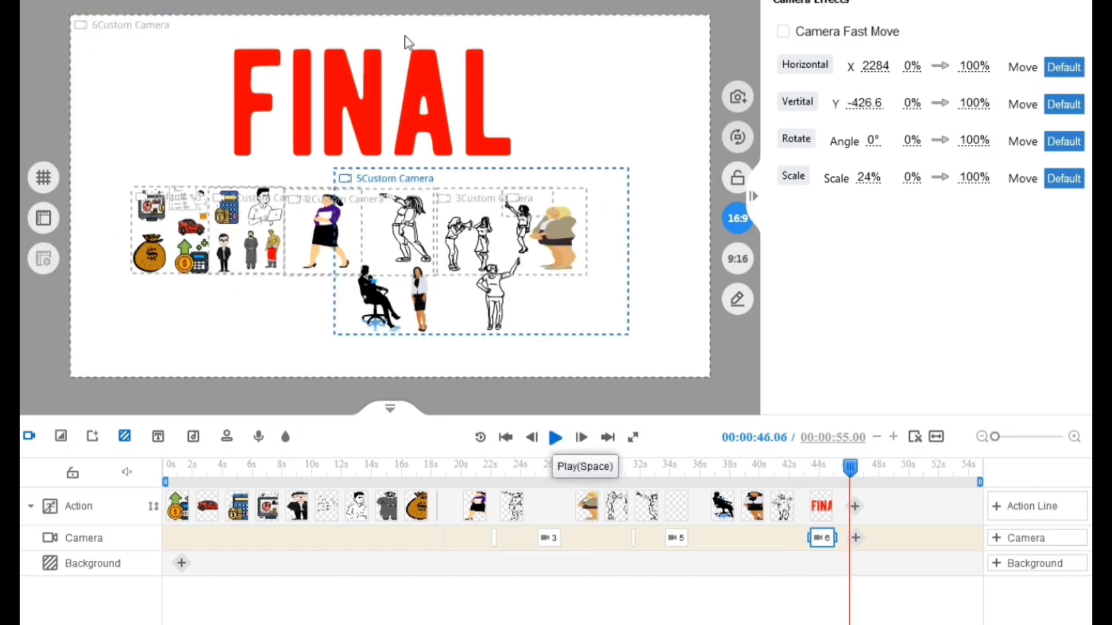
Move the FINAL clip to start at 45.3 seconds, after the sixth camera's clip, and preview the closing zoom-out from about 41 seconds.
{"action": "left_click", "coordinate": [829, 508]}
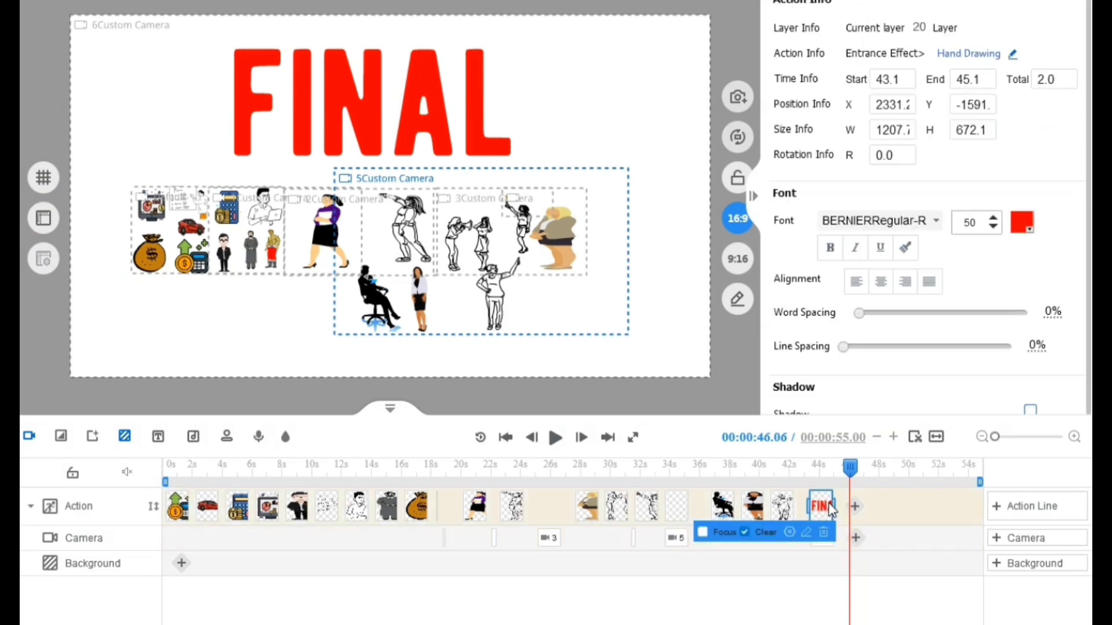
{"action": "left_click_drag", "start_coordinate": [829, 509], "coordinate": [867, 509]}
{"action": "left_click", "coordinate": [776, 471]}
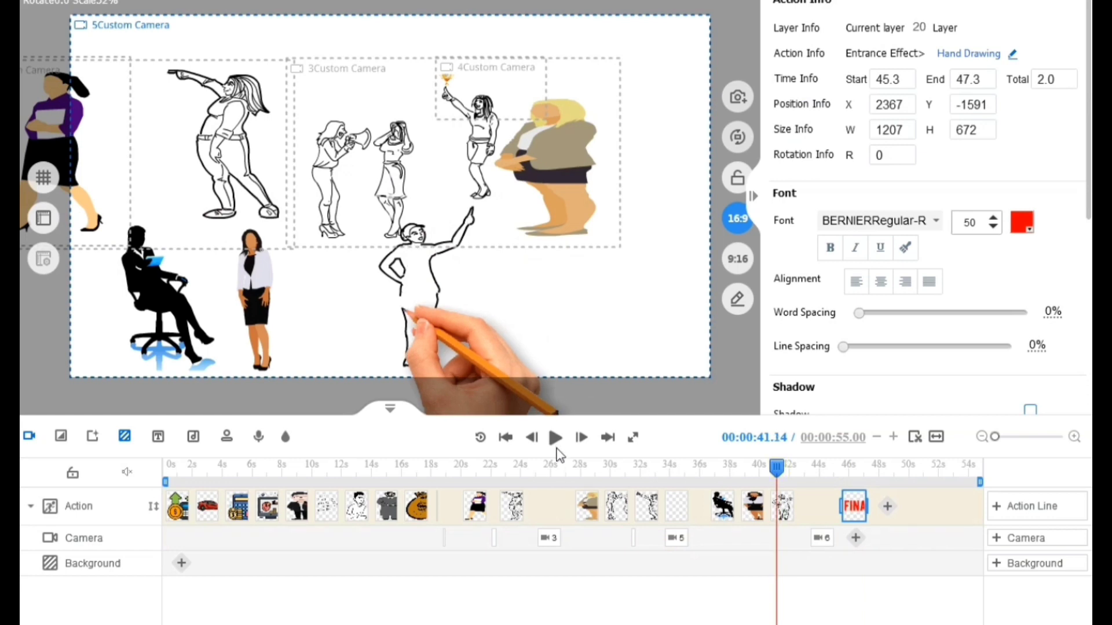
{"action": "left_click", "coordinate": [556, 440]}
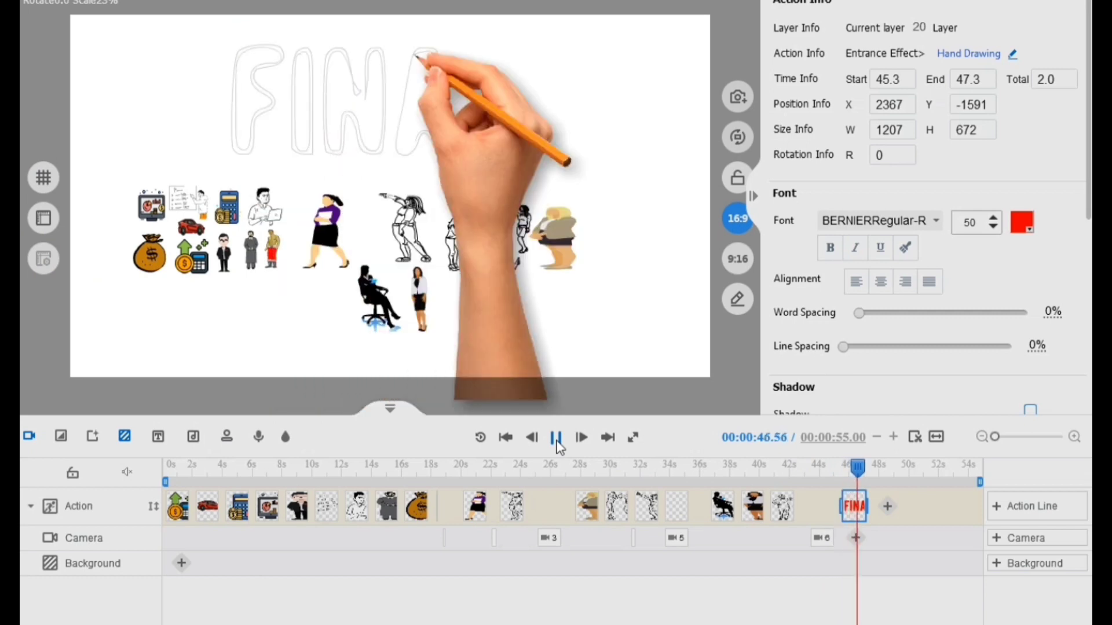
{"action": "left_click", "coordinate": [556, 438]}
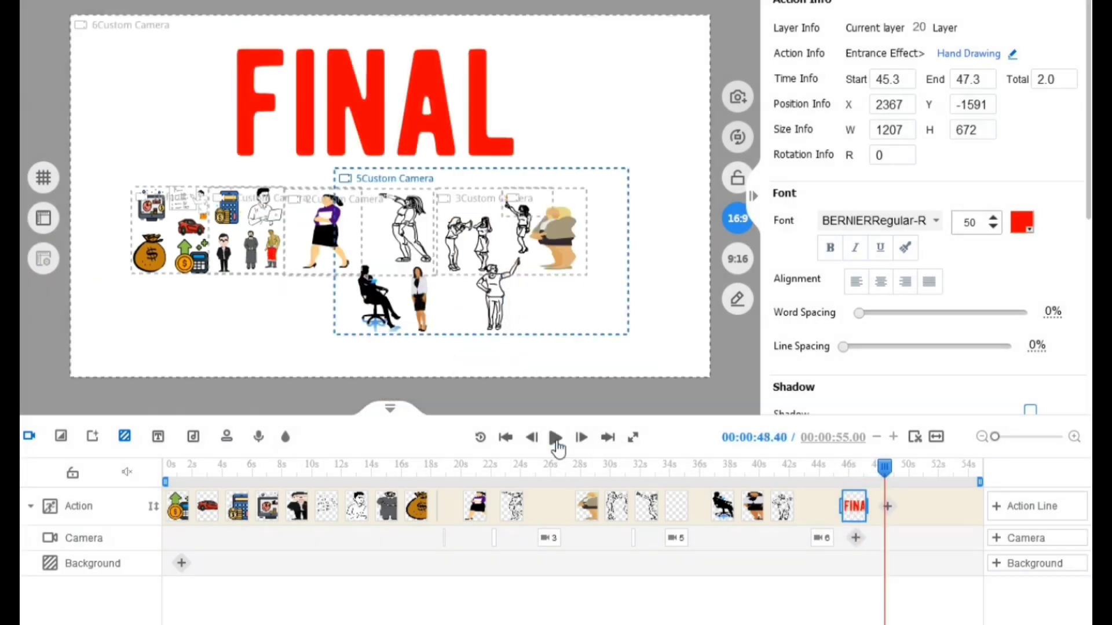
{"action": "left_click", "coordinate": [556, 439]}
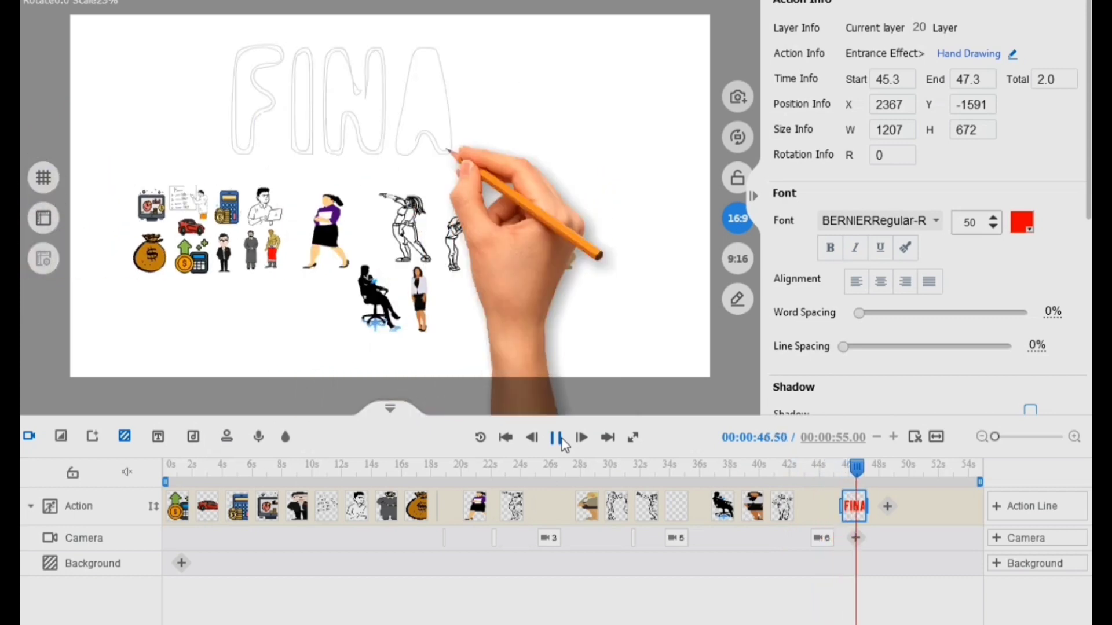
{"action": "left_click", "coordinate": [557, 438]}
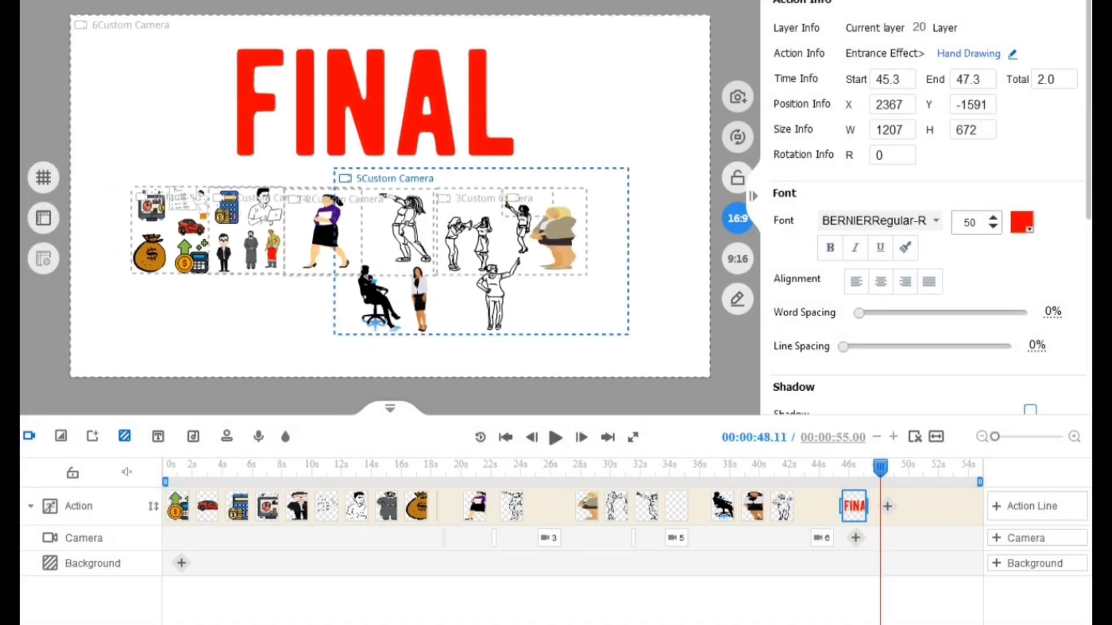